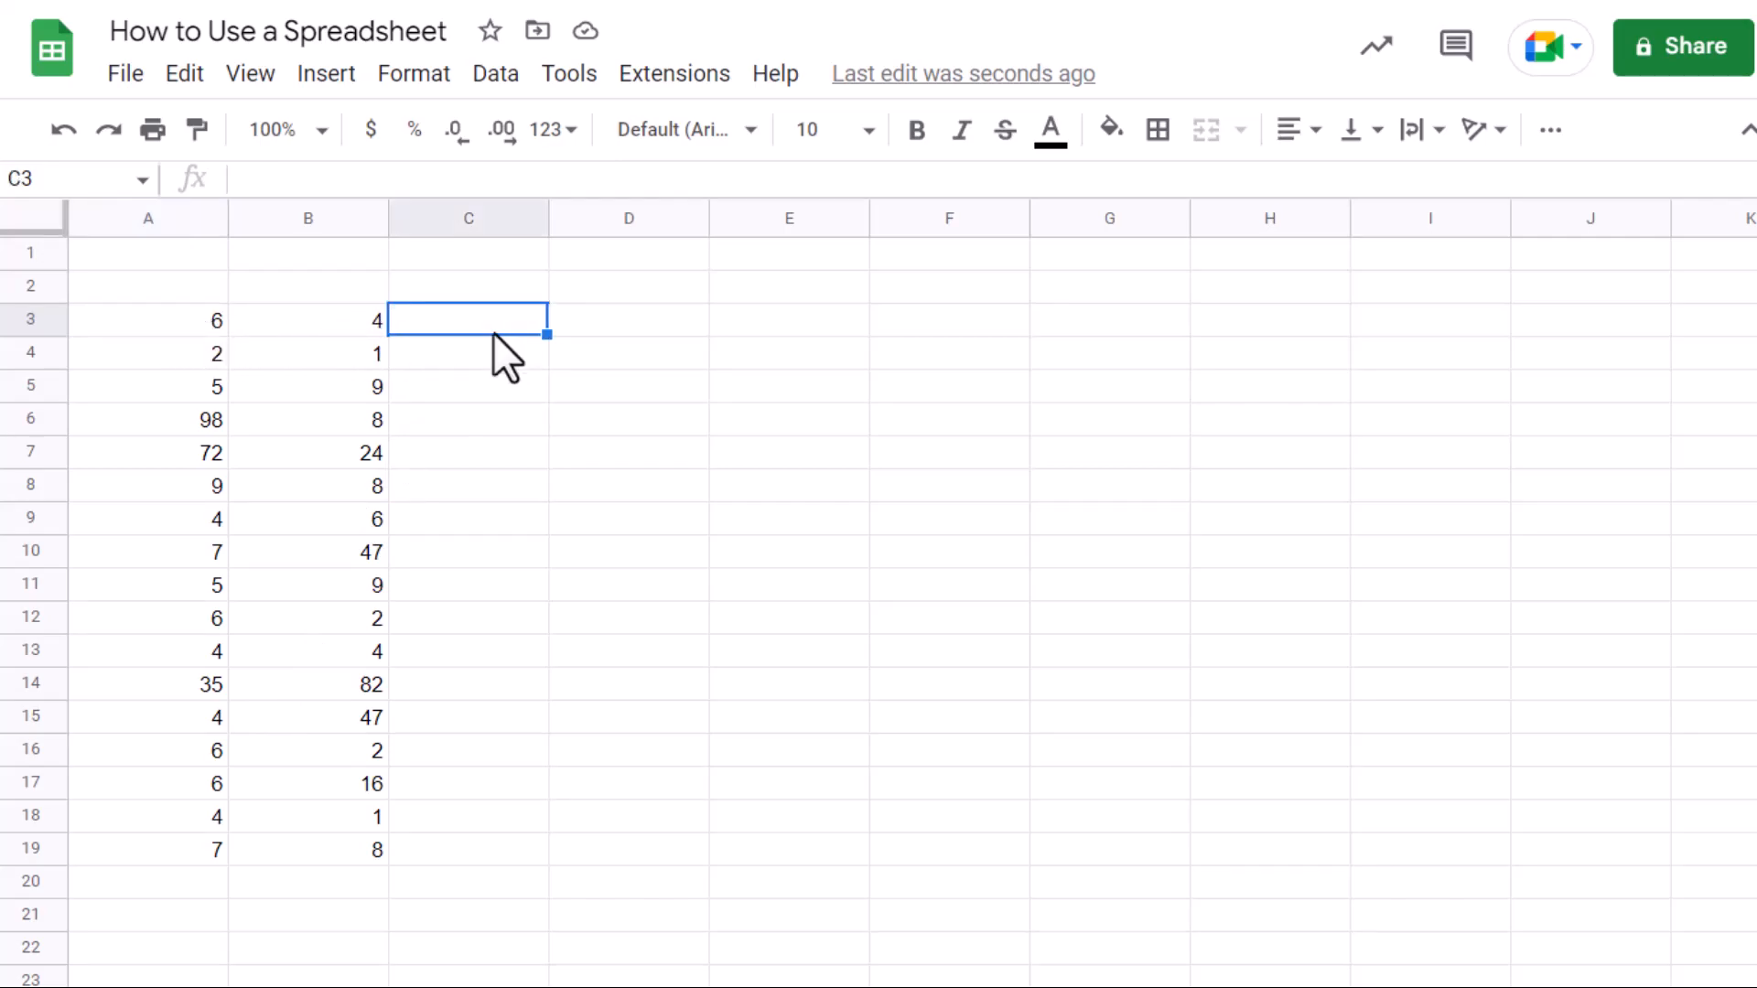
Step: Enter the formula =A3+B3 in cell C3 to add the two values in row 3
{"action": "type", "text": "="}
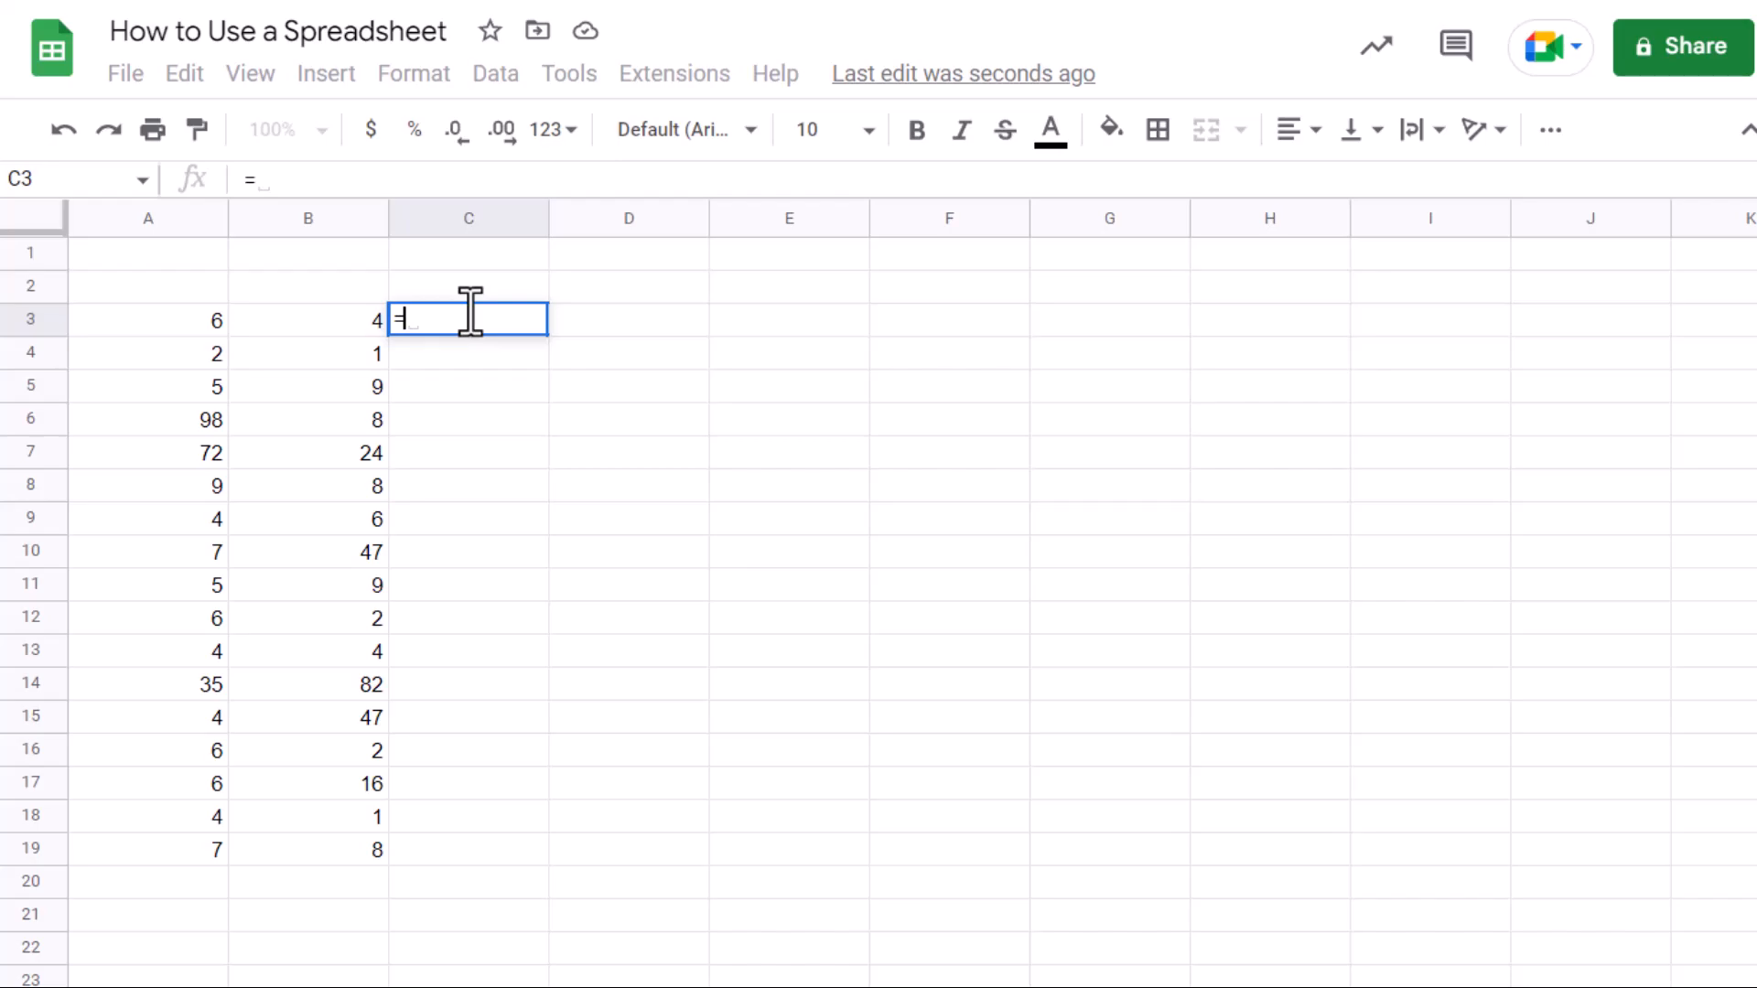
{"action": "left_click", "coordinate": [194, 323]}
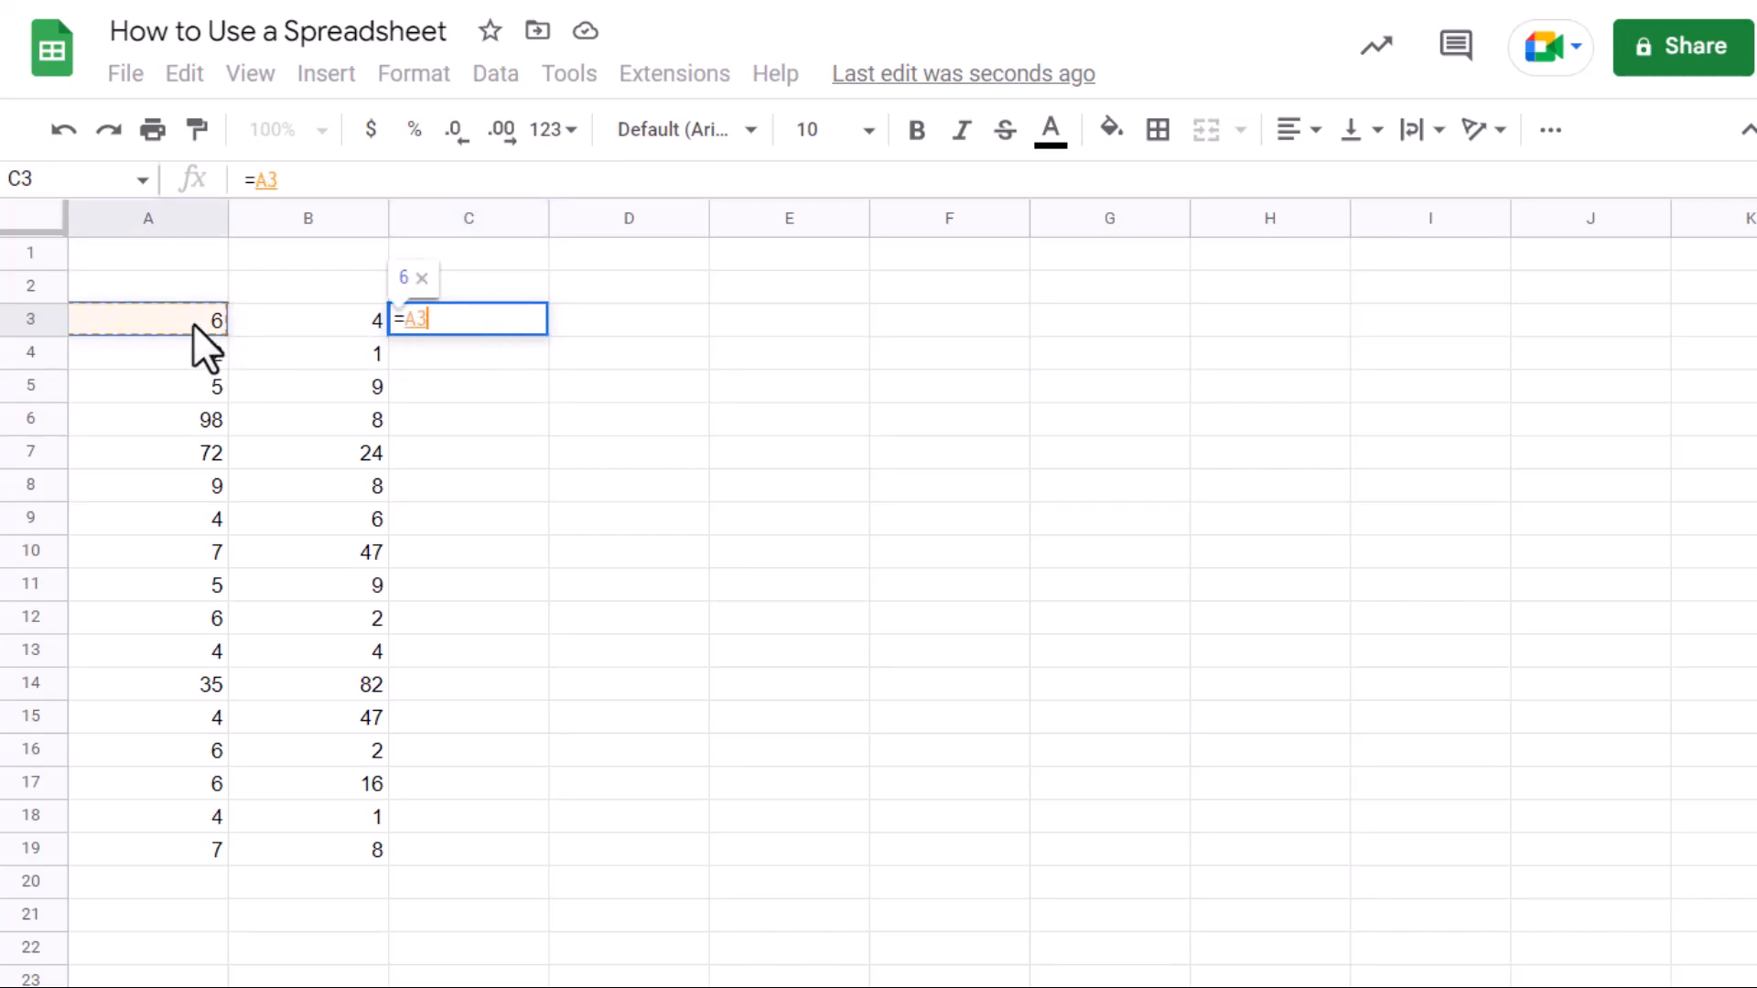
{"action": "type", "text": "+"}
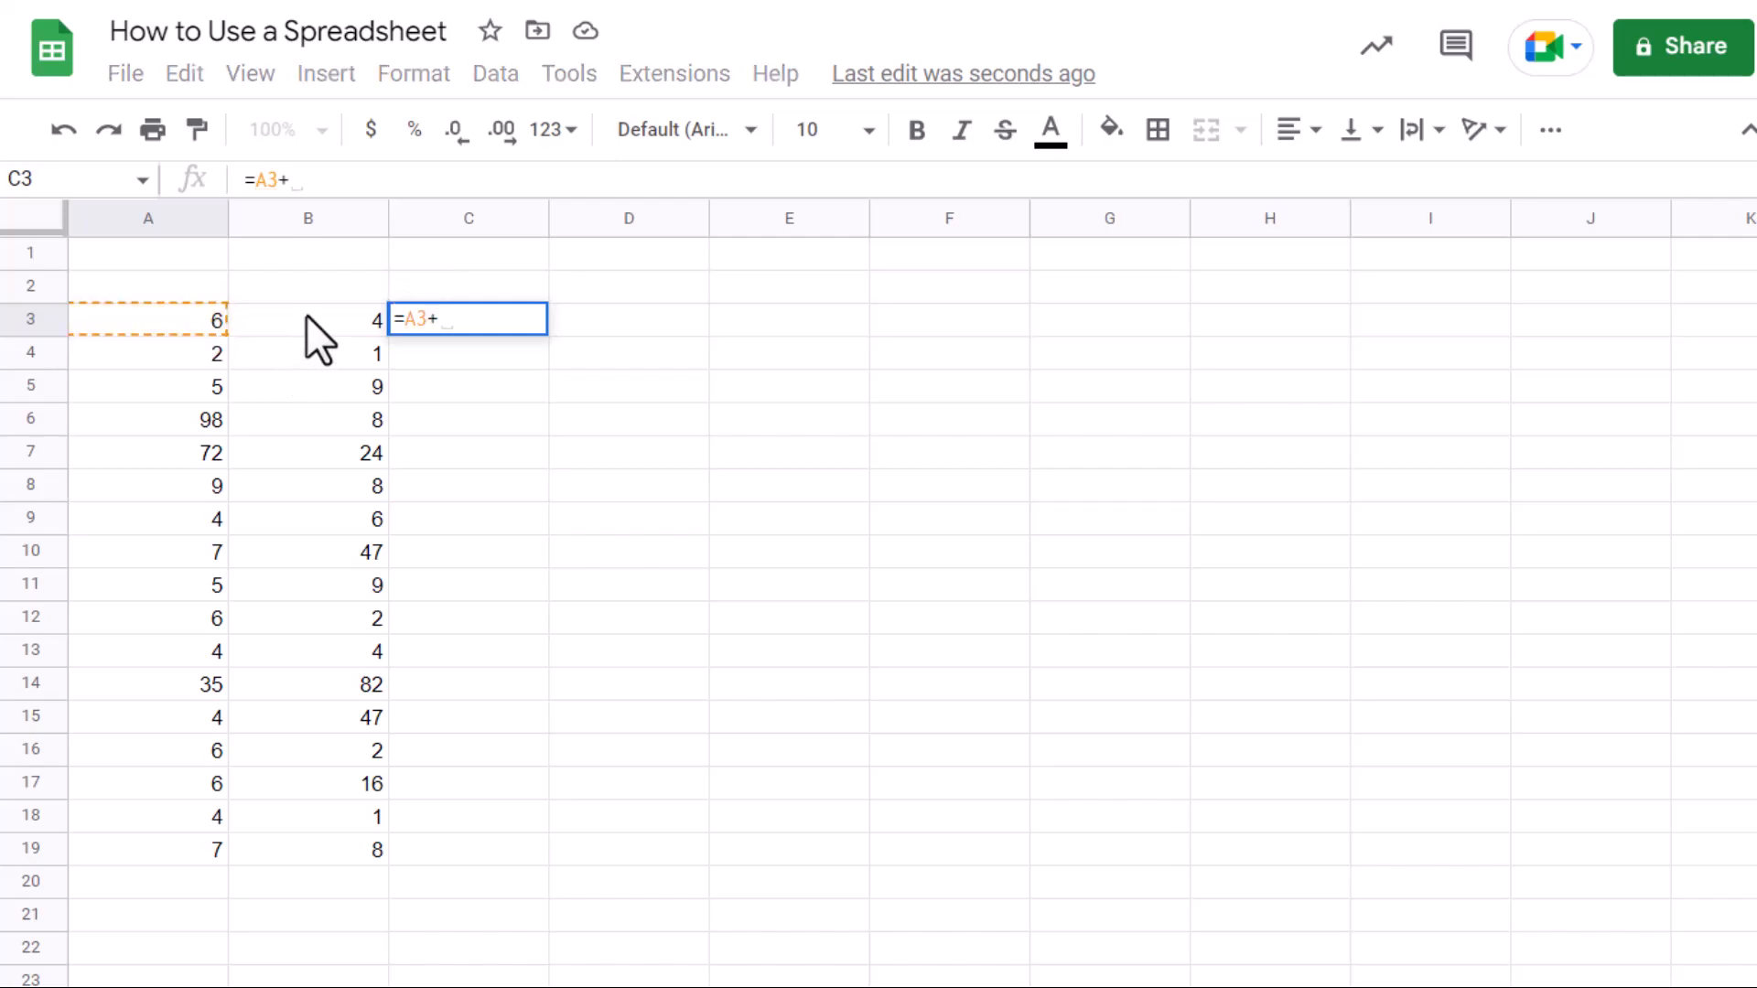
{"action": "left_click", "coordinate": [305, 318]}
{"action": "key", "text": "Return"}
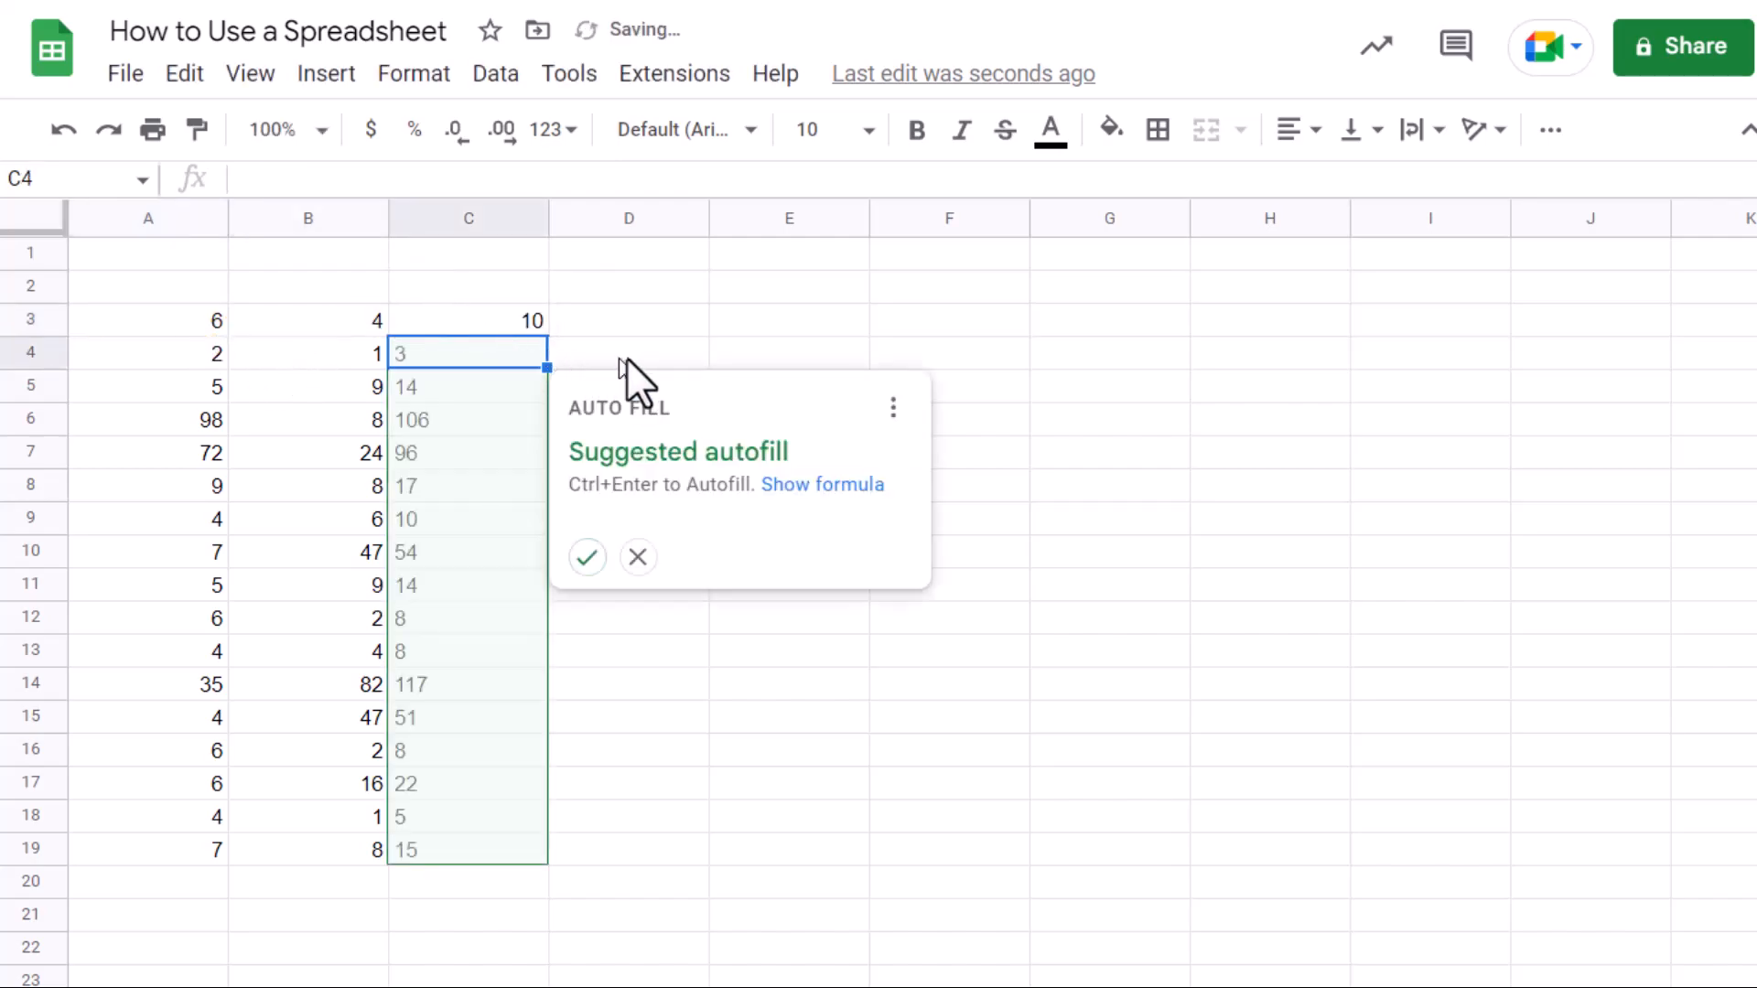
{"action": "left_click", "coordinate": [480, 316]}
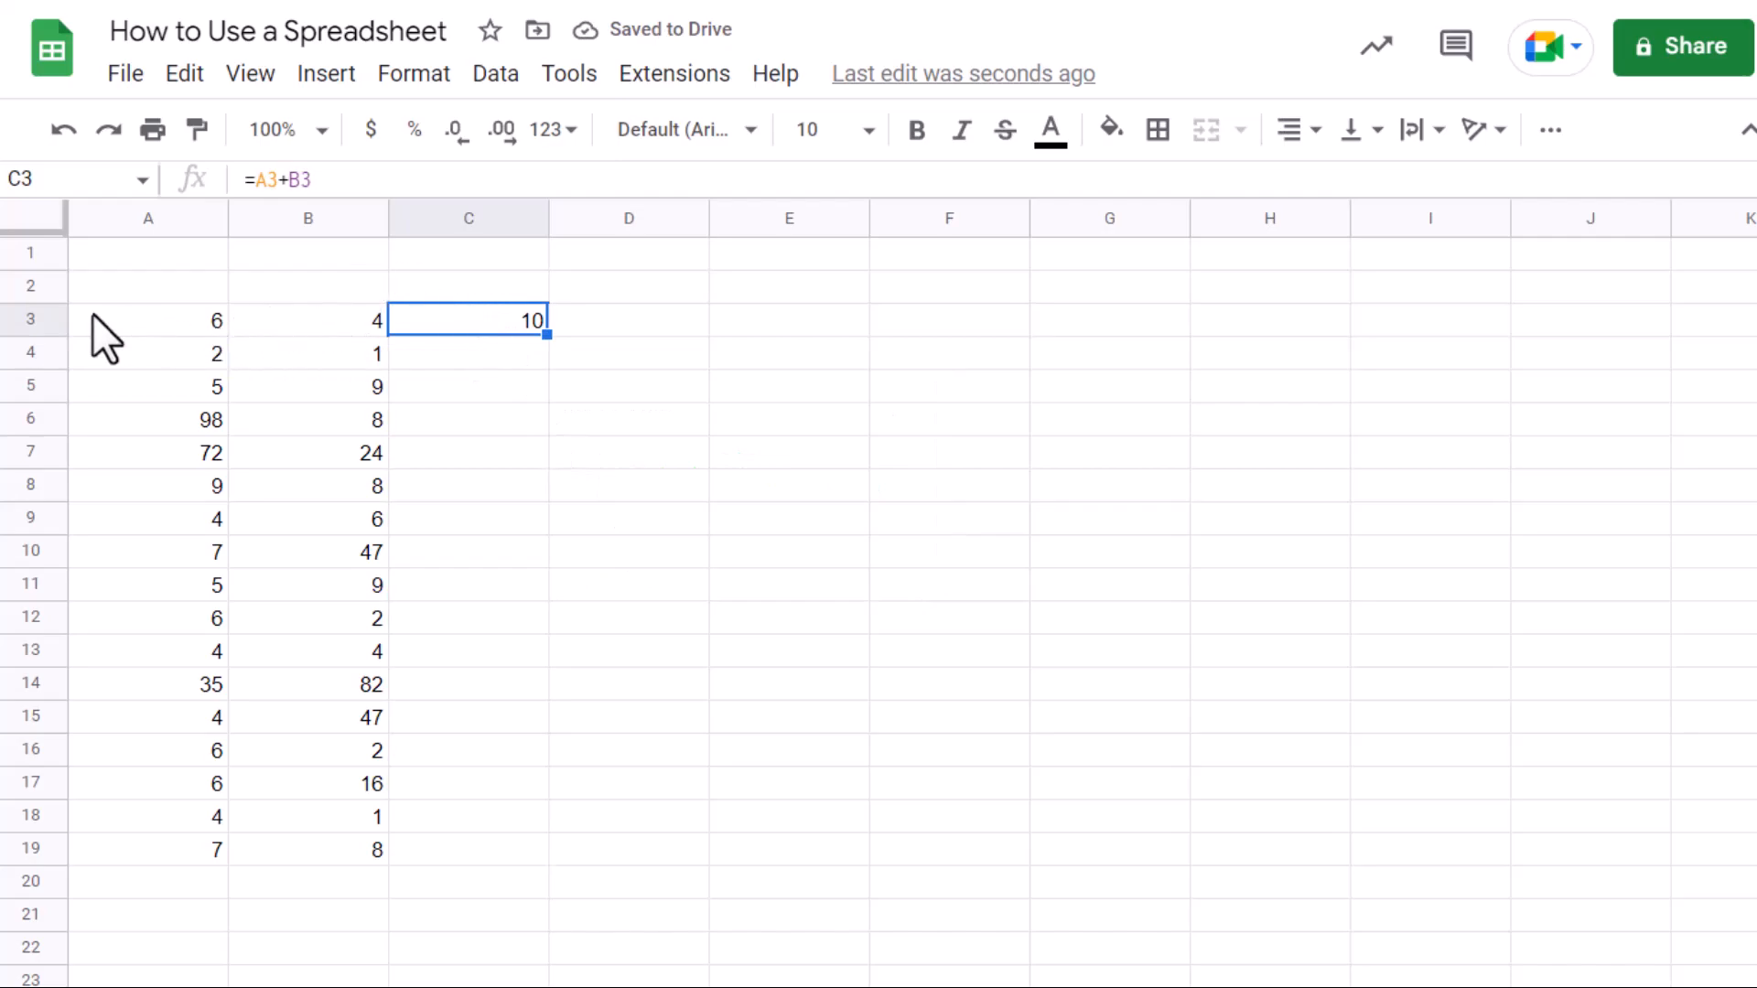
Step: Set the value in cell A3 to 9 and check the formula in C3
{"action": "left_click", "coordinate": [178, 318]}
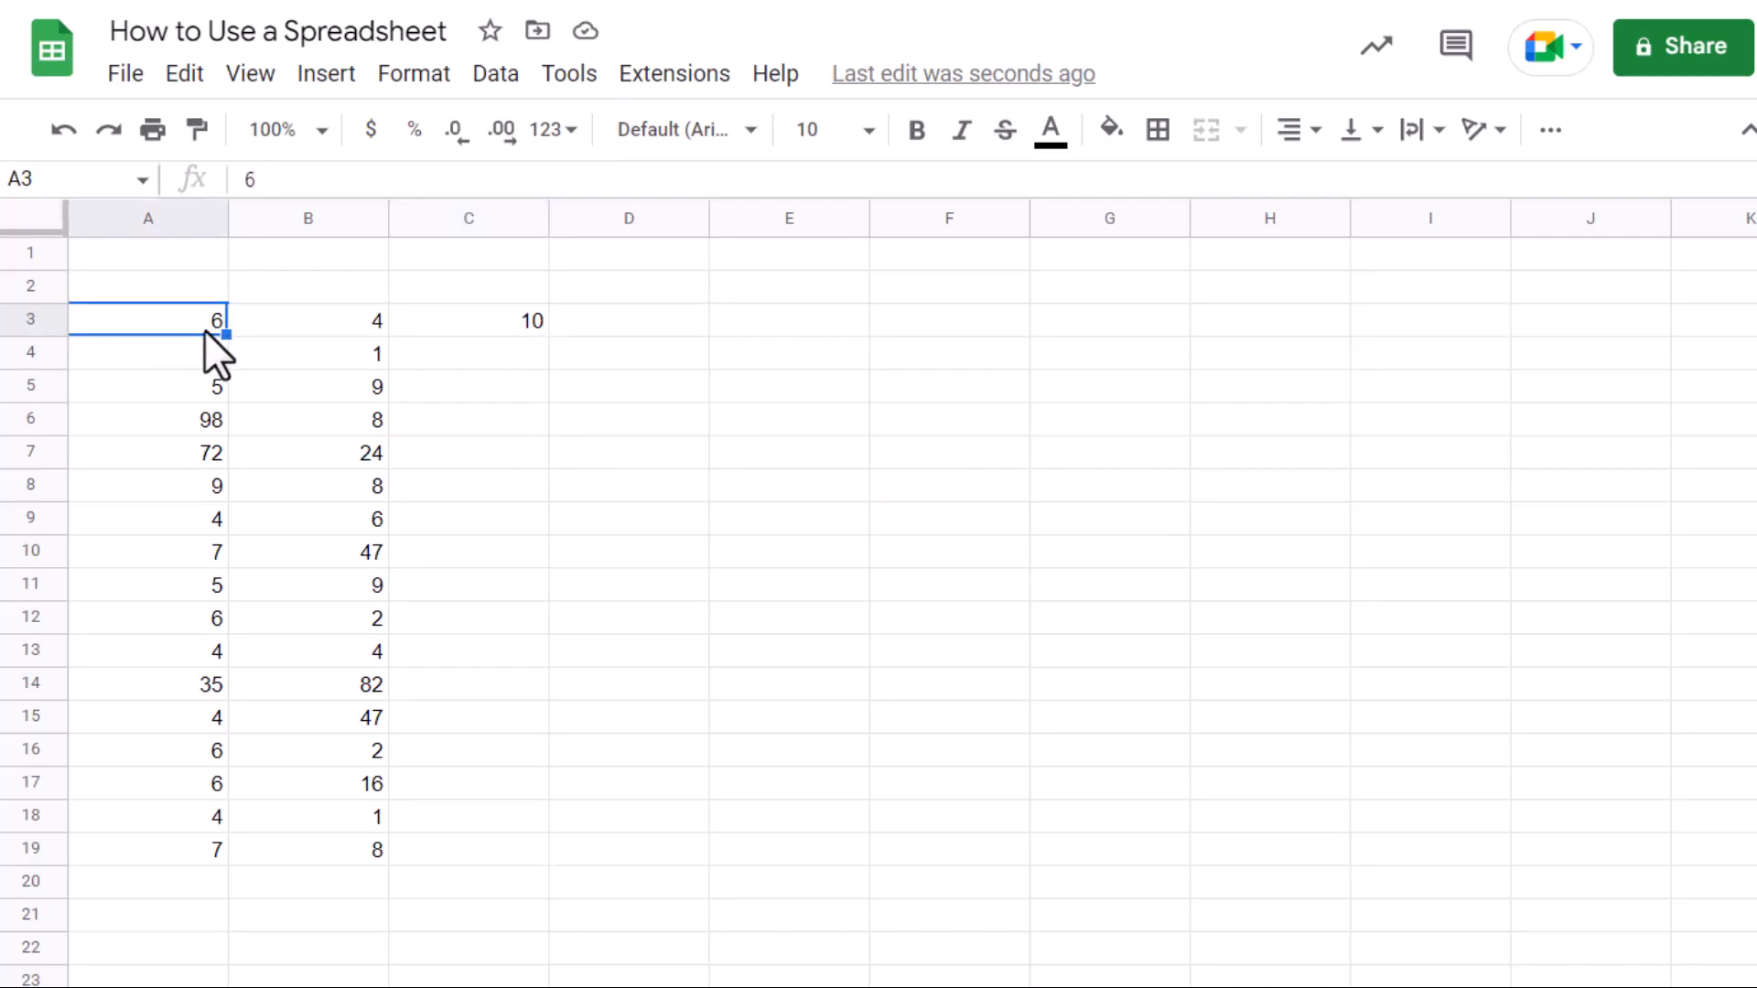
{"action": "type", "text": "9"}
{"action": "key", "text": "Return"}
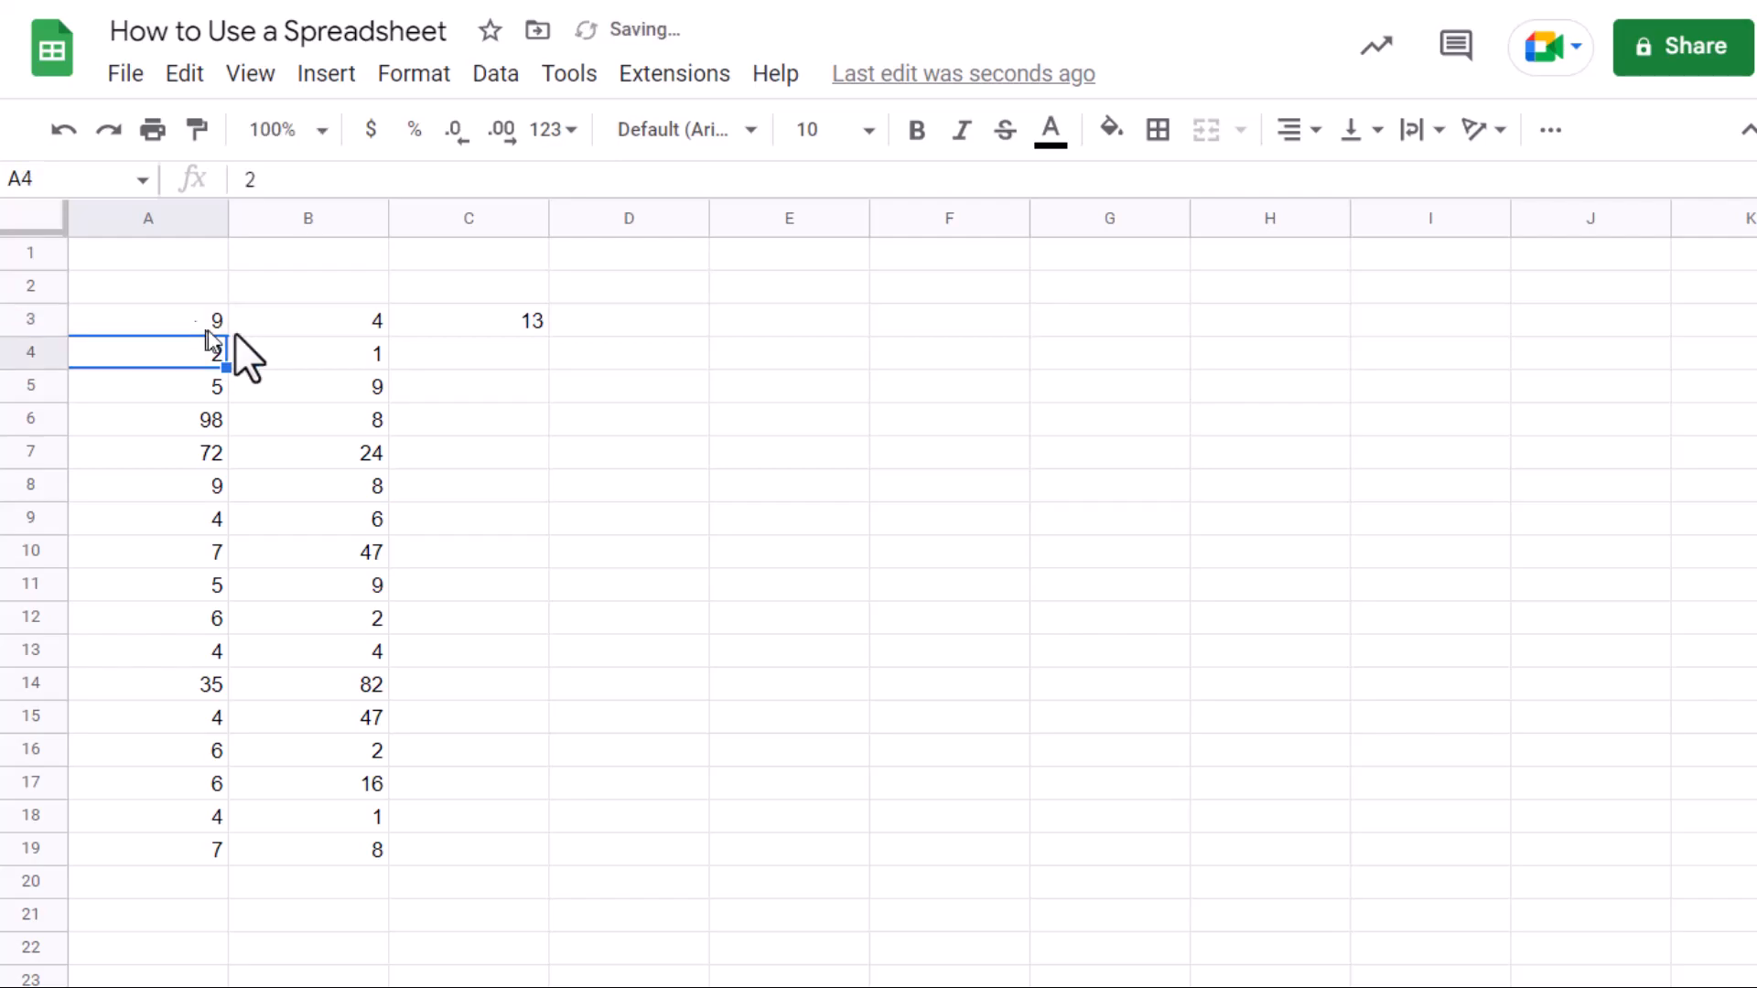
{"action": "left_click", "coordinate": [510, 323]}
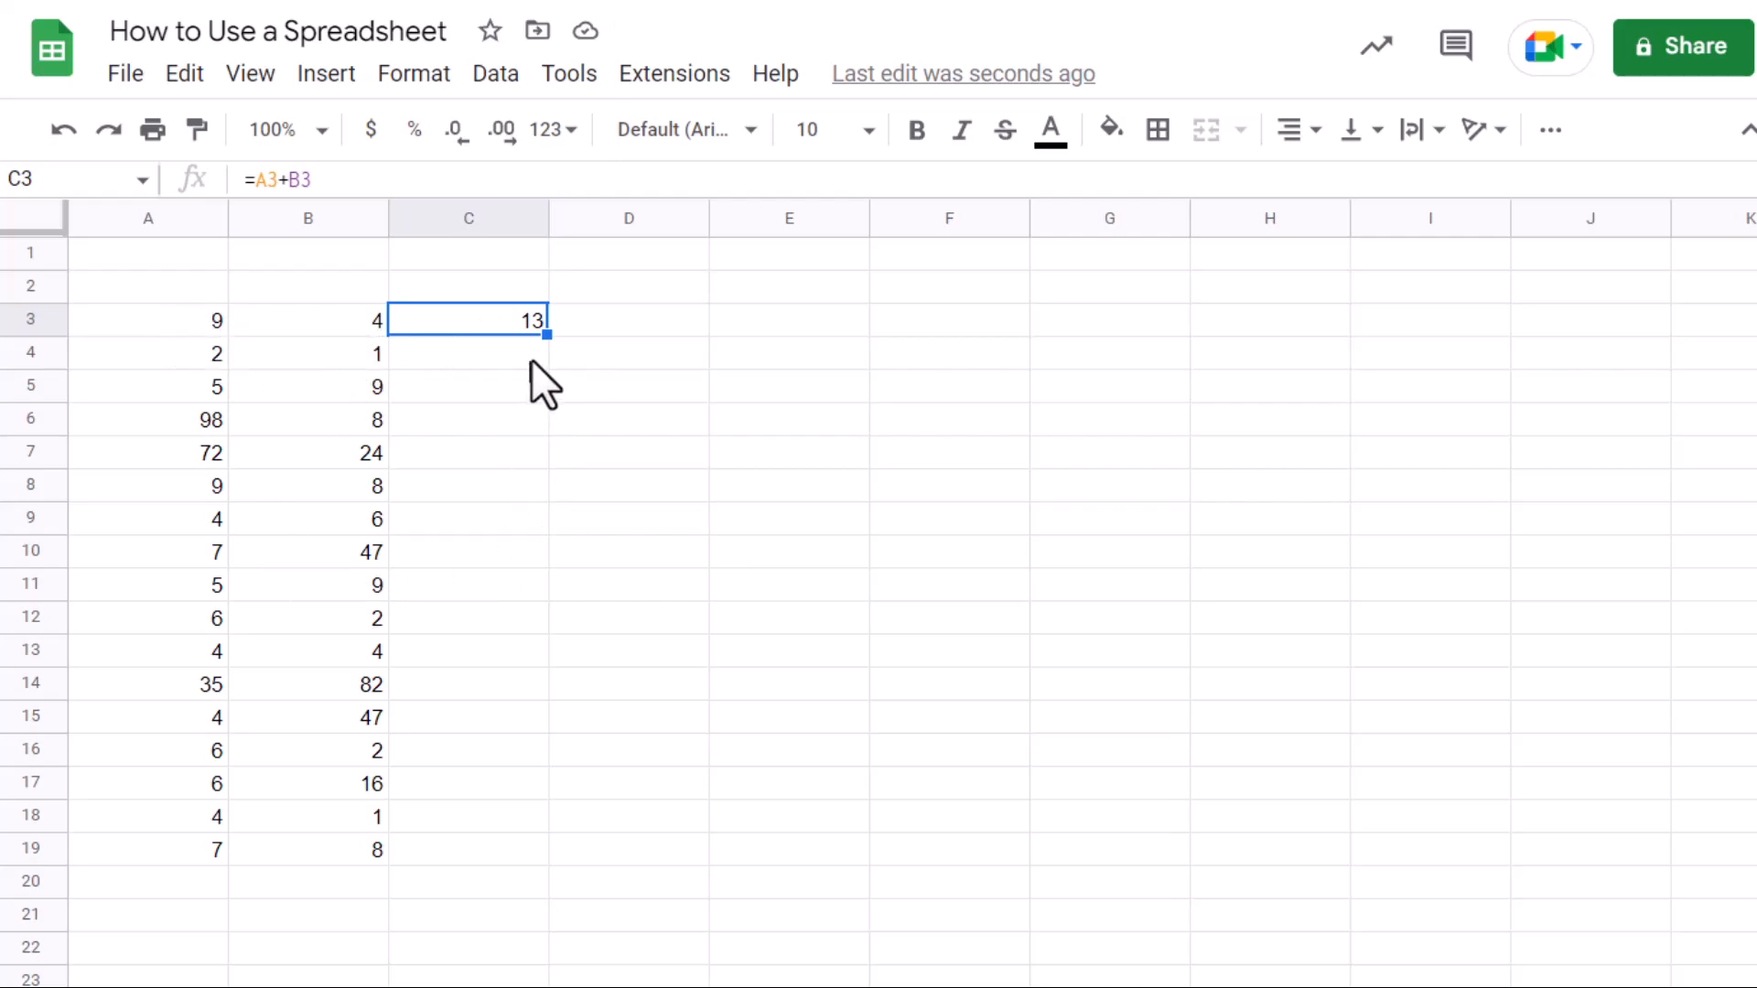
{"action": "left_click", "coordinate": [502, 341]}
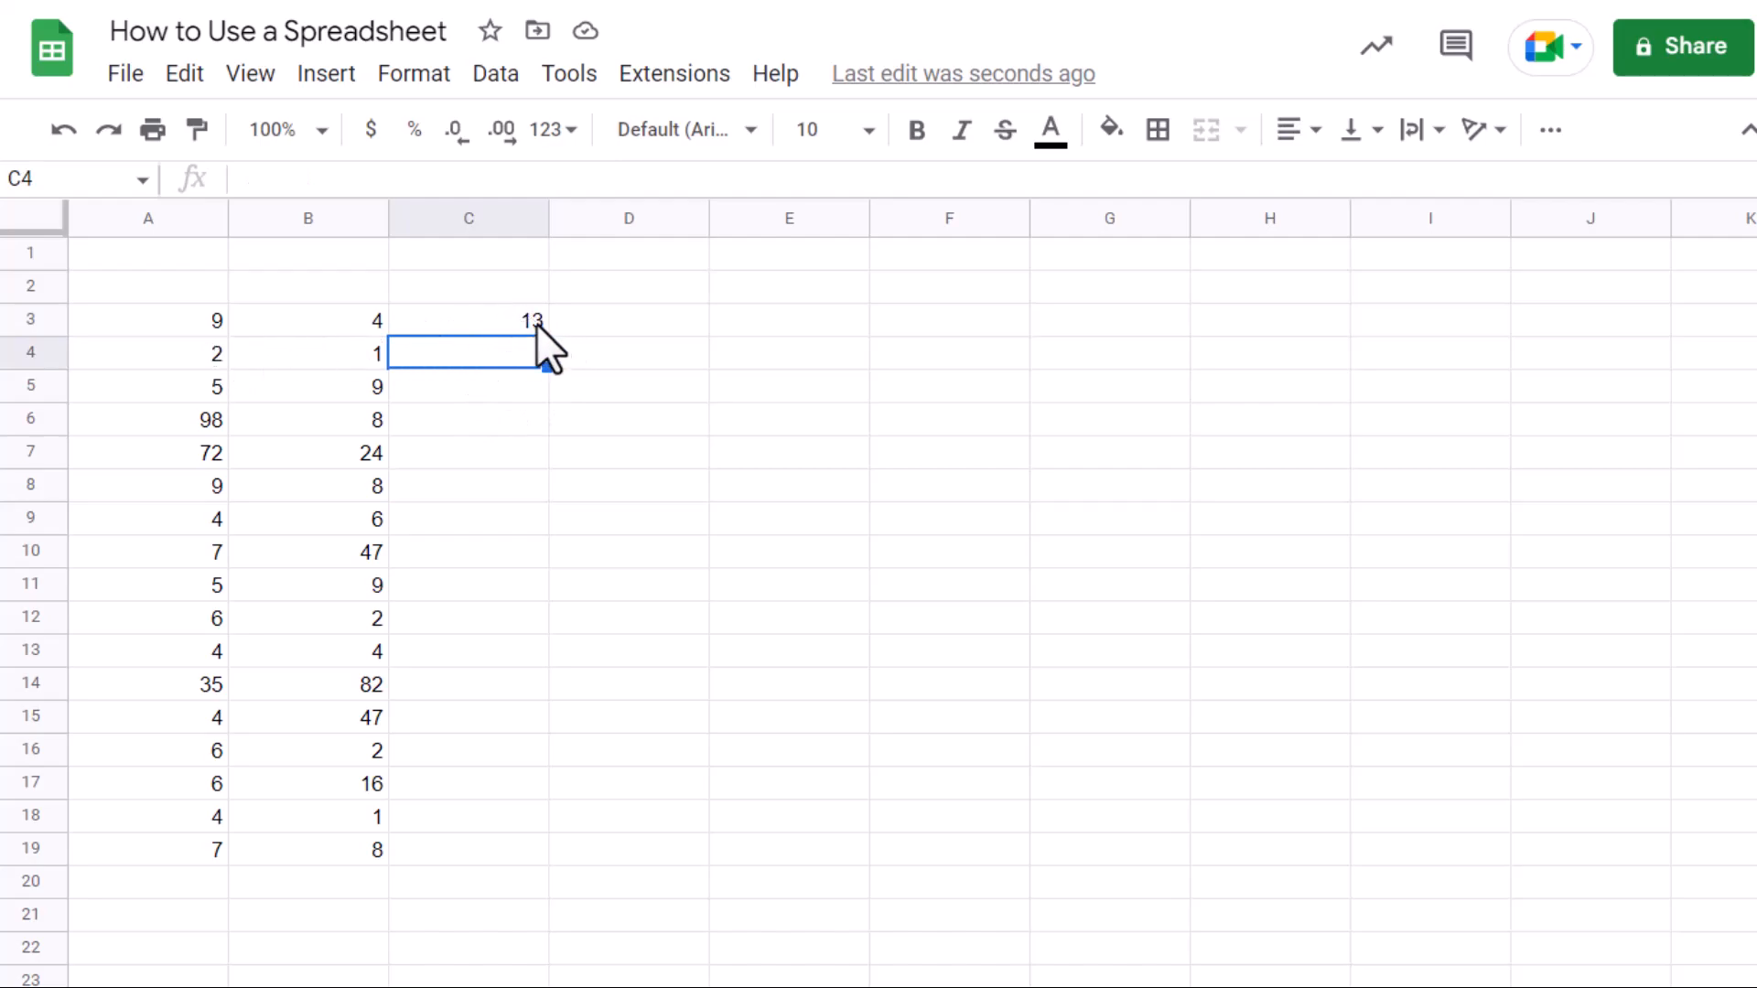
{"action": "left_click", "coordinate": [212, 321]}
{"action": "left_click", "coordinate": [264, 323]}
{"action": "left_click", "coordinate": [183, 326]}
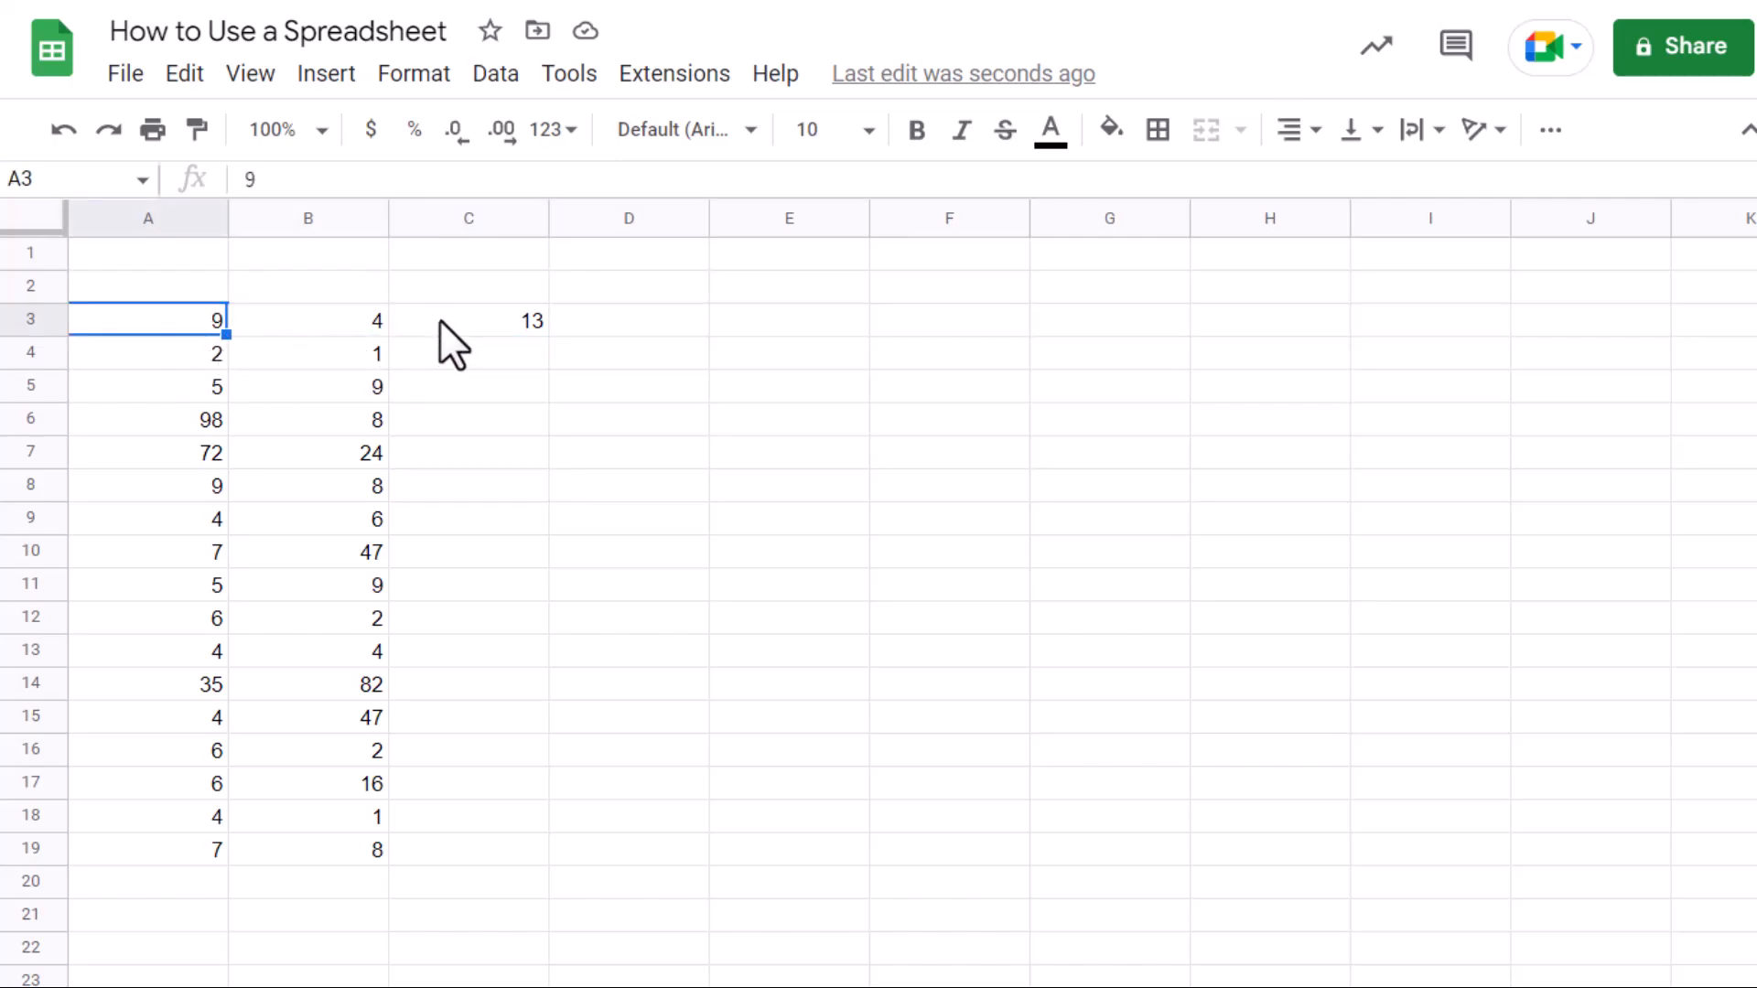
Step: Replace the operator in the C3 formula with a minus sign, making it =A3-B3
{"action": "left_click", "coordinate": [467, 320]}
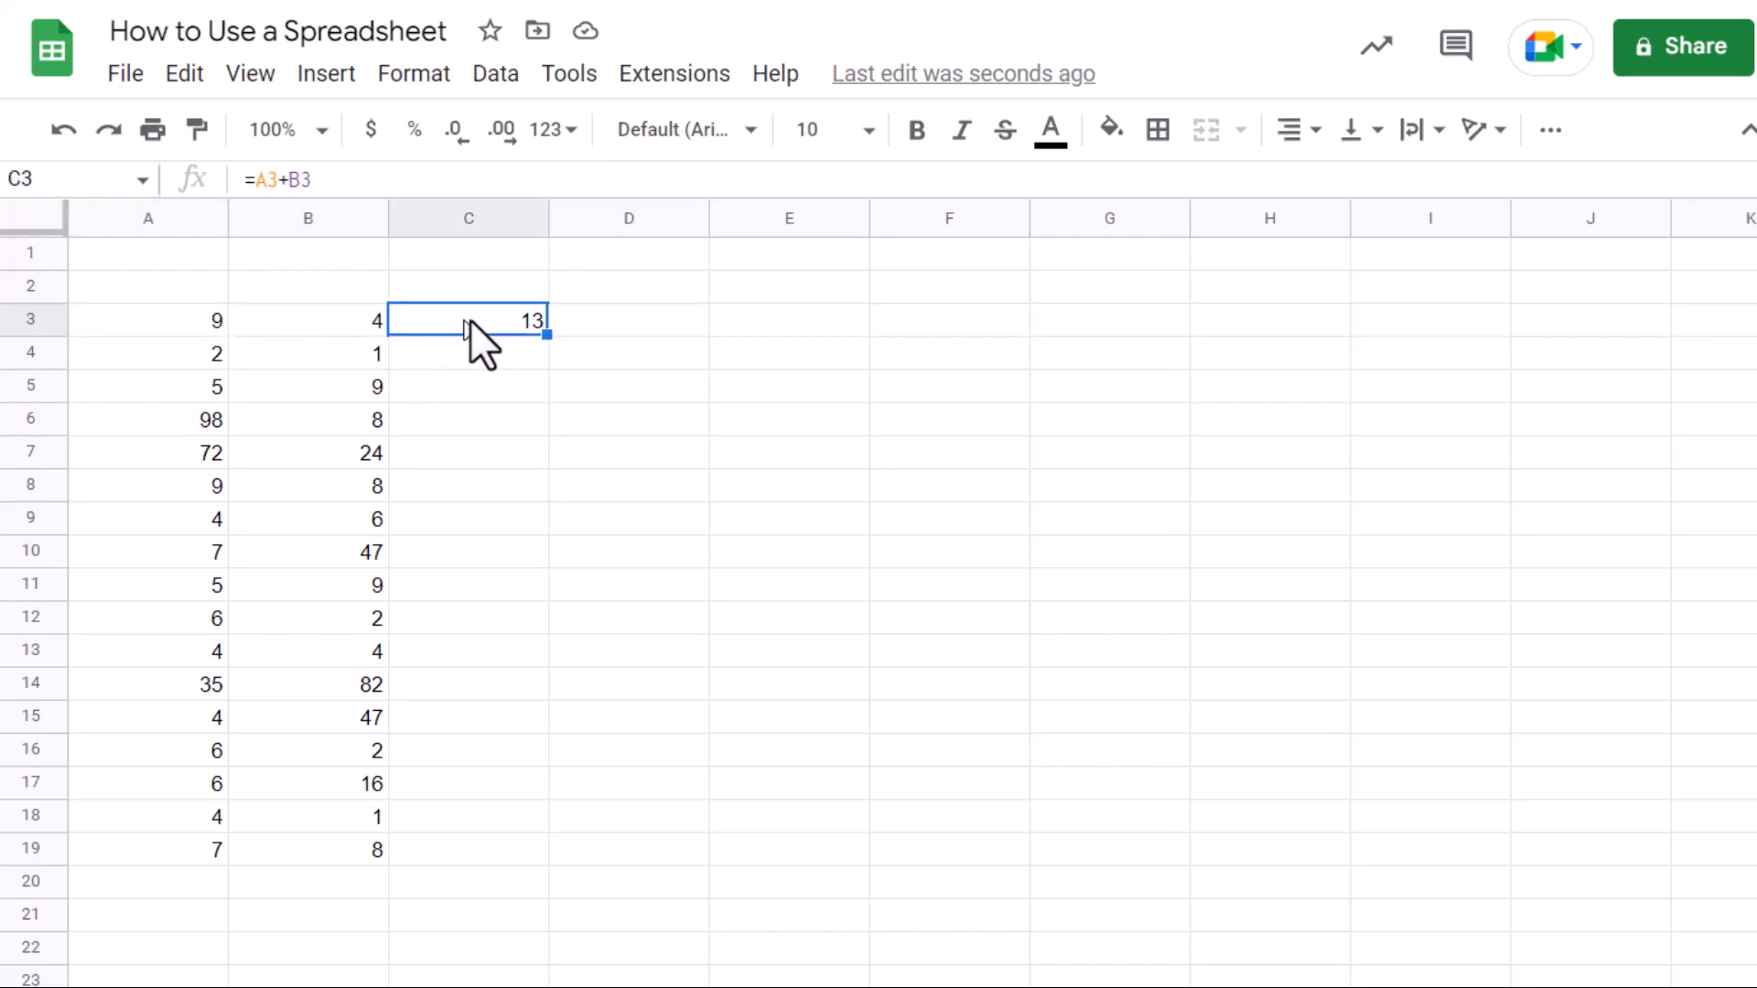
{"action": "left_click", "coordinate": [284, 181]}
{"action": "key", "text": "BackSpace"}
{"action": "type", "text": "-"}
{"action": "key", "text": "Return"}
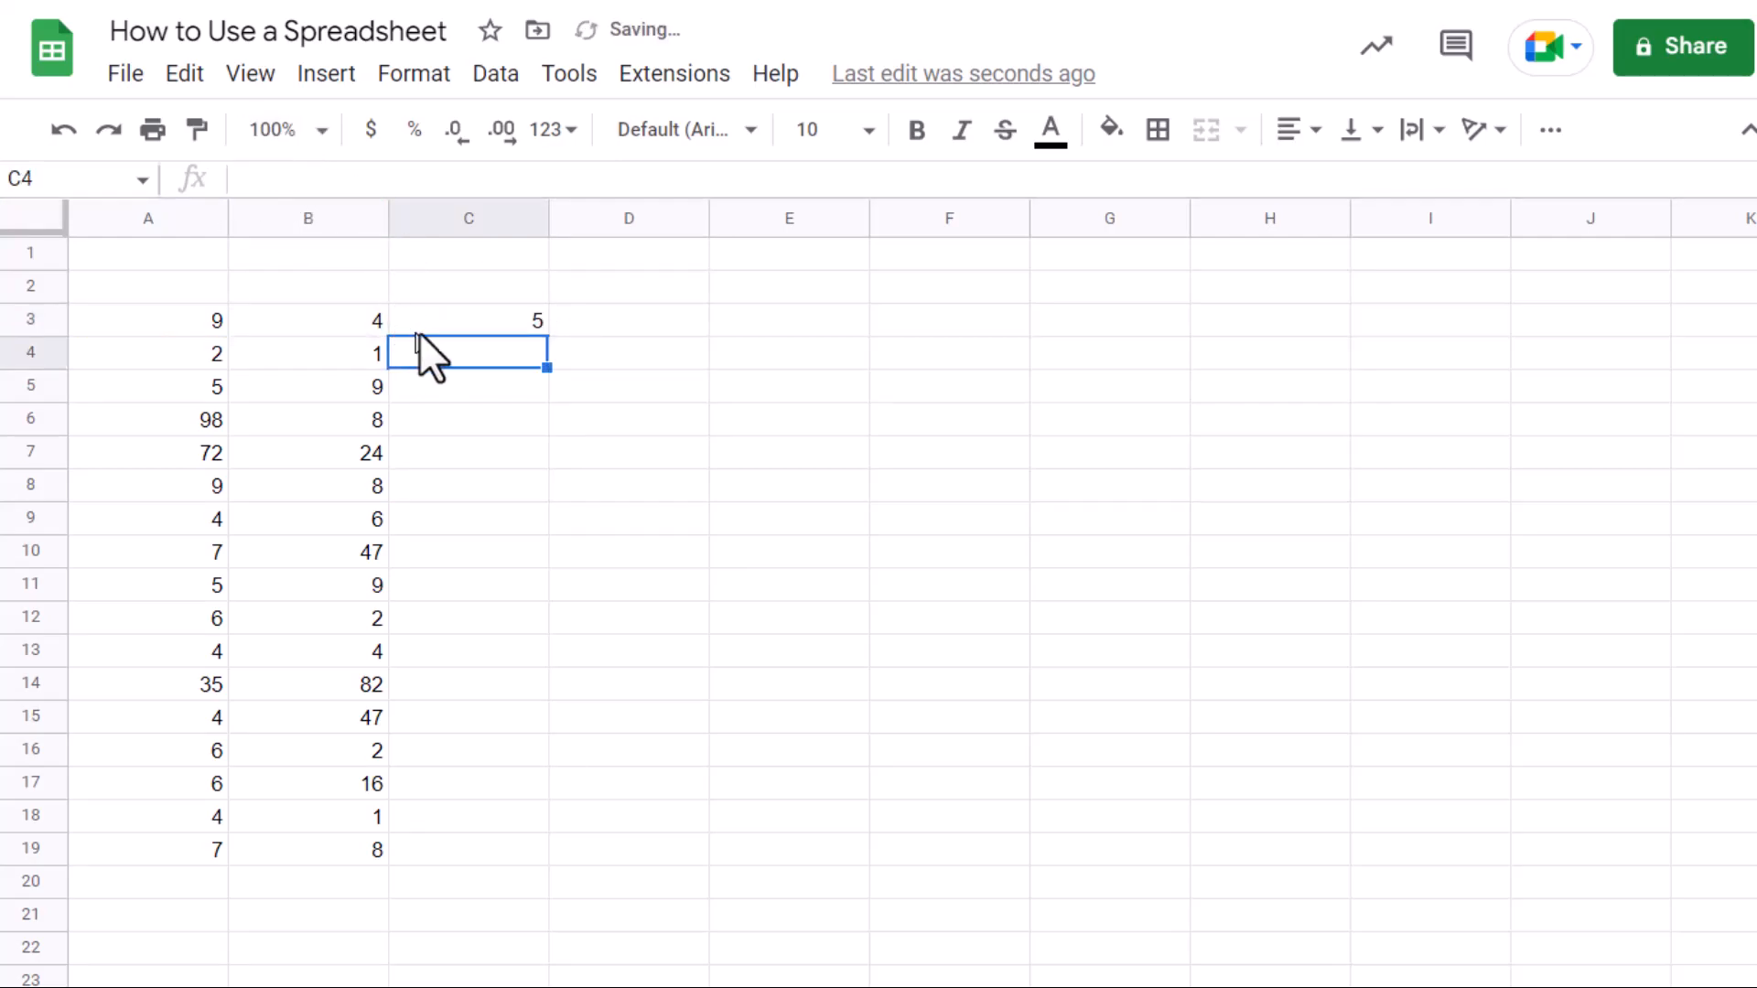
Step: Change the C3 formula to multiplication, making it =A3*B3
{"action": "left_click", "coordinate": [448, 317]}
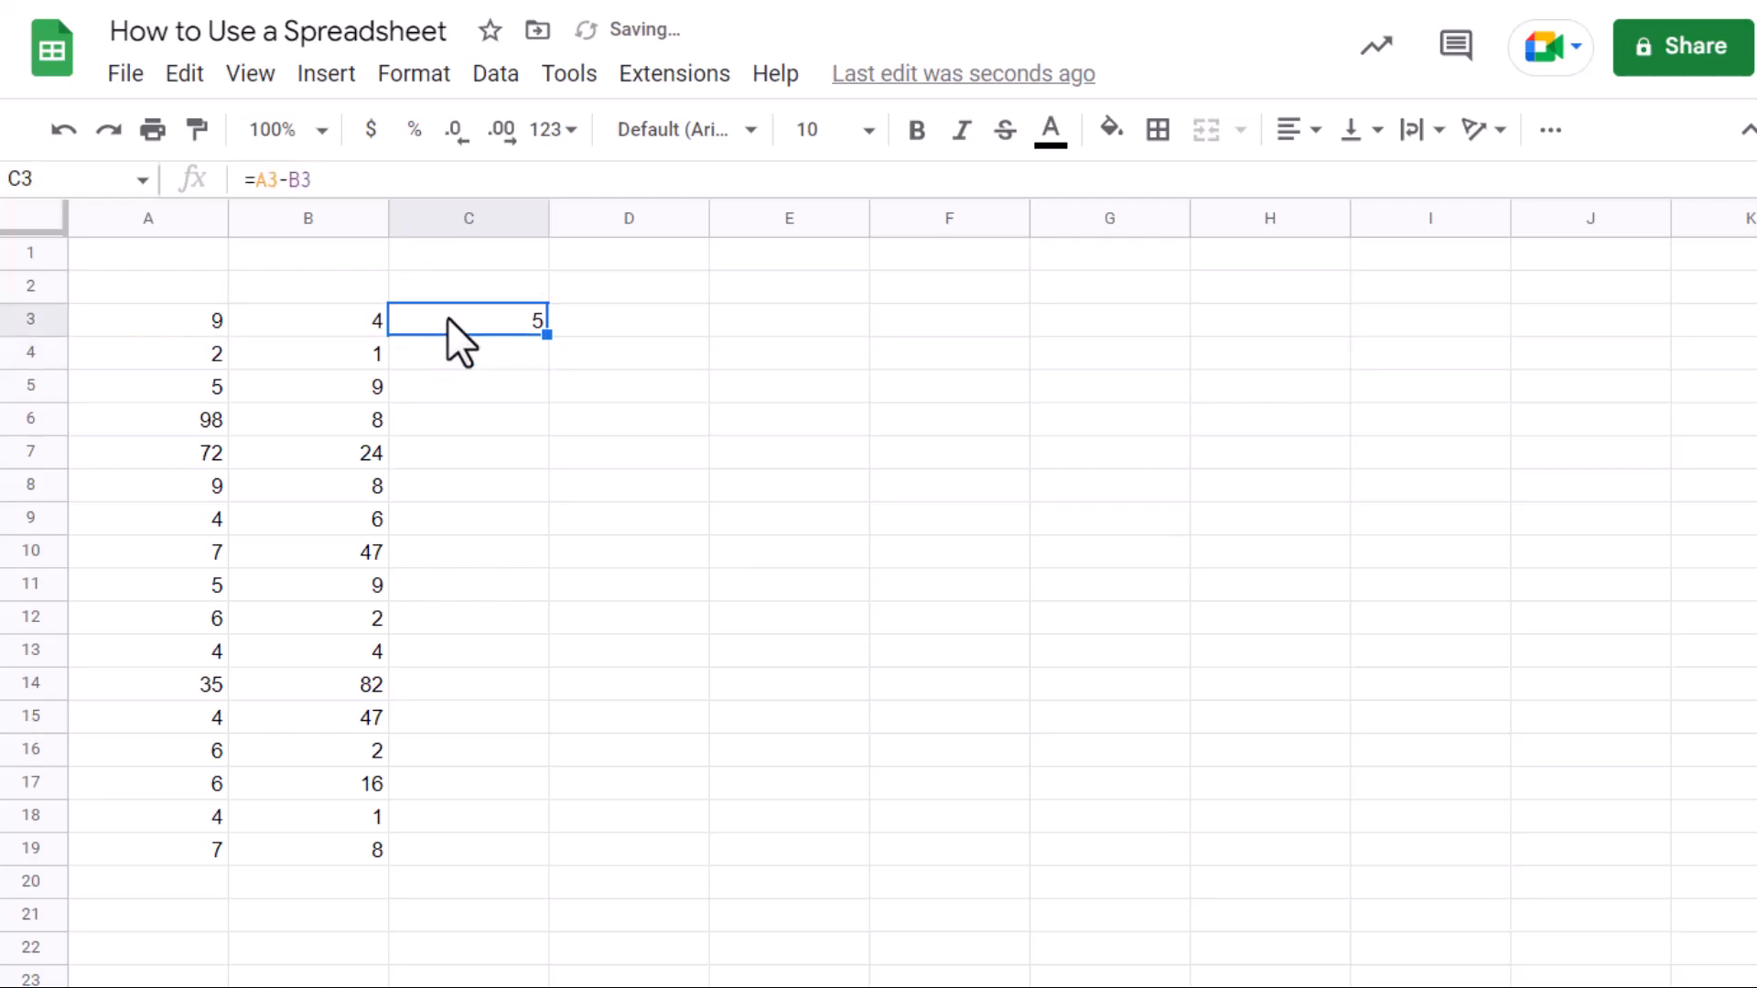
{"action": "left_click", "coordinate": [294, 180]}
{"action": "key", "text": "BackSpace"}
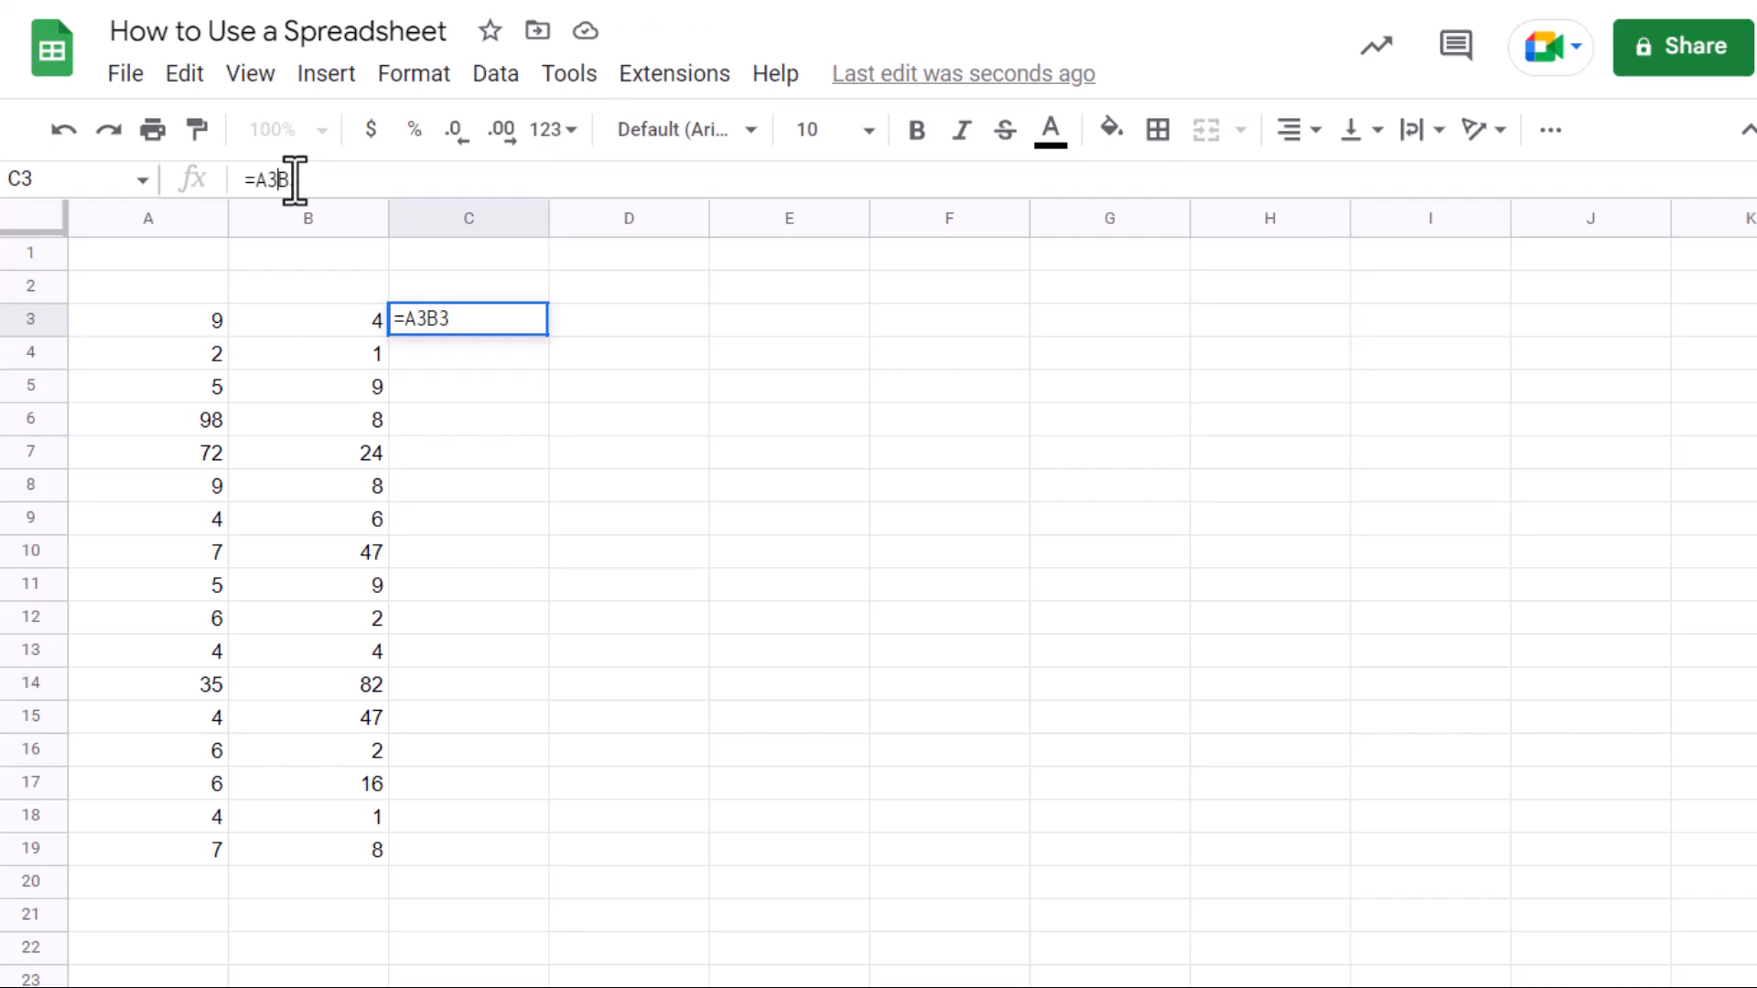
{"action": "type", "text": "*"}
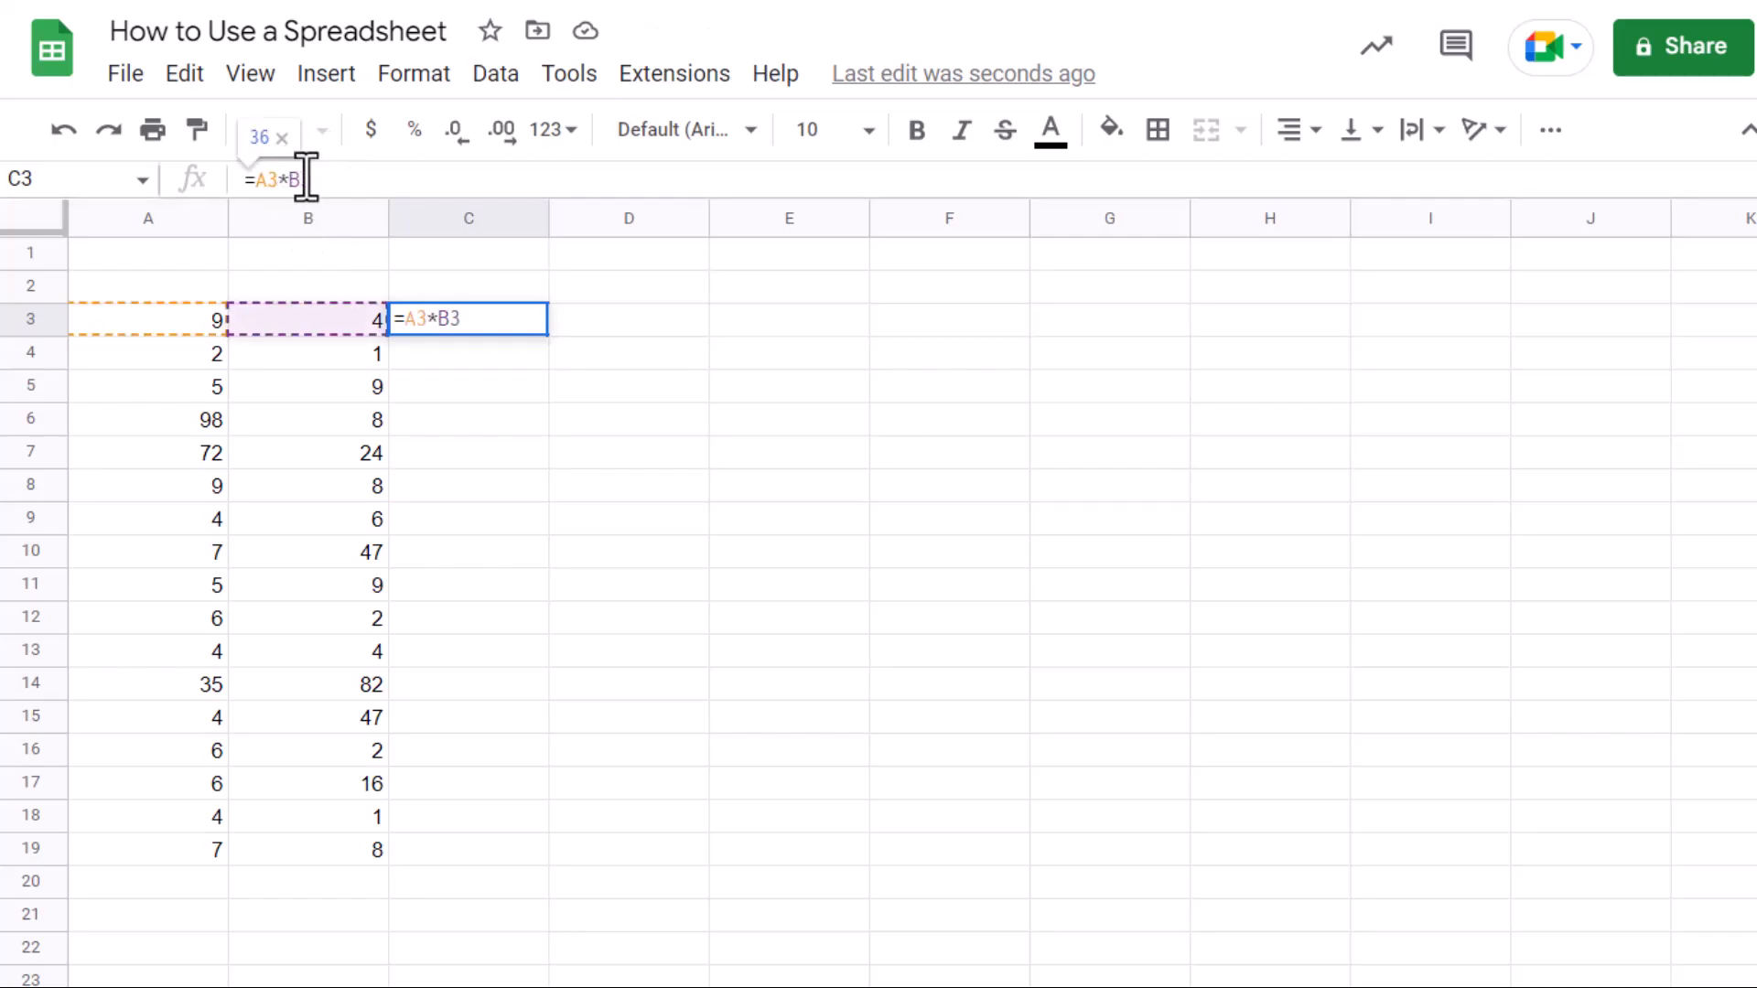
{"action": "key", "text": "Return"}
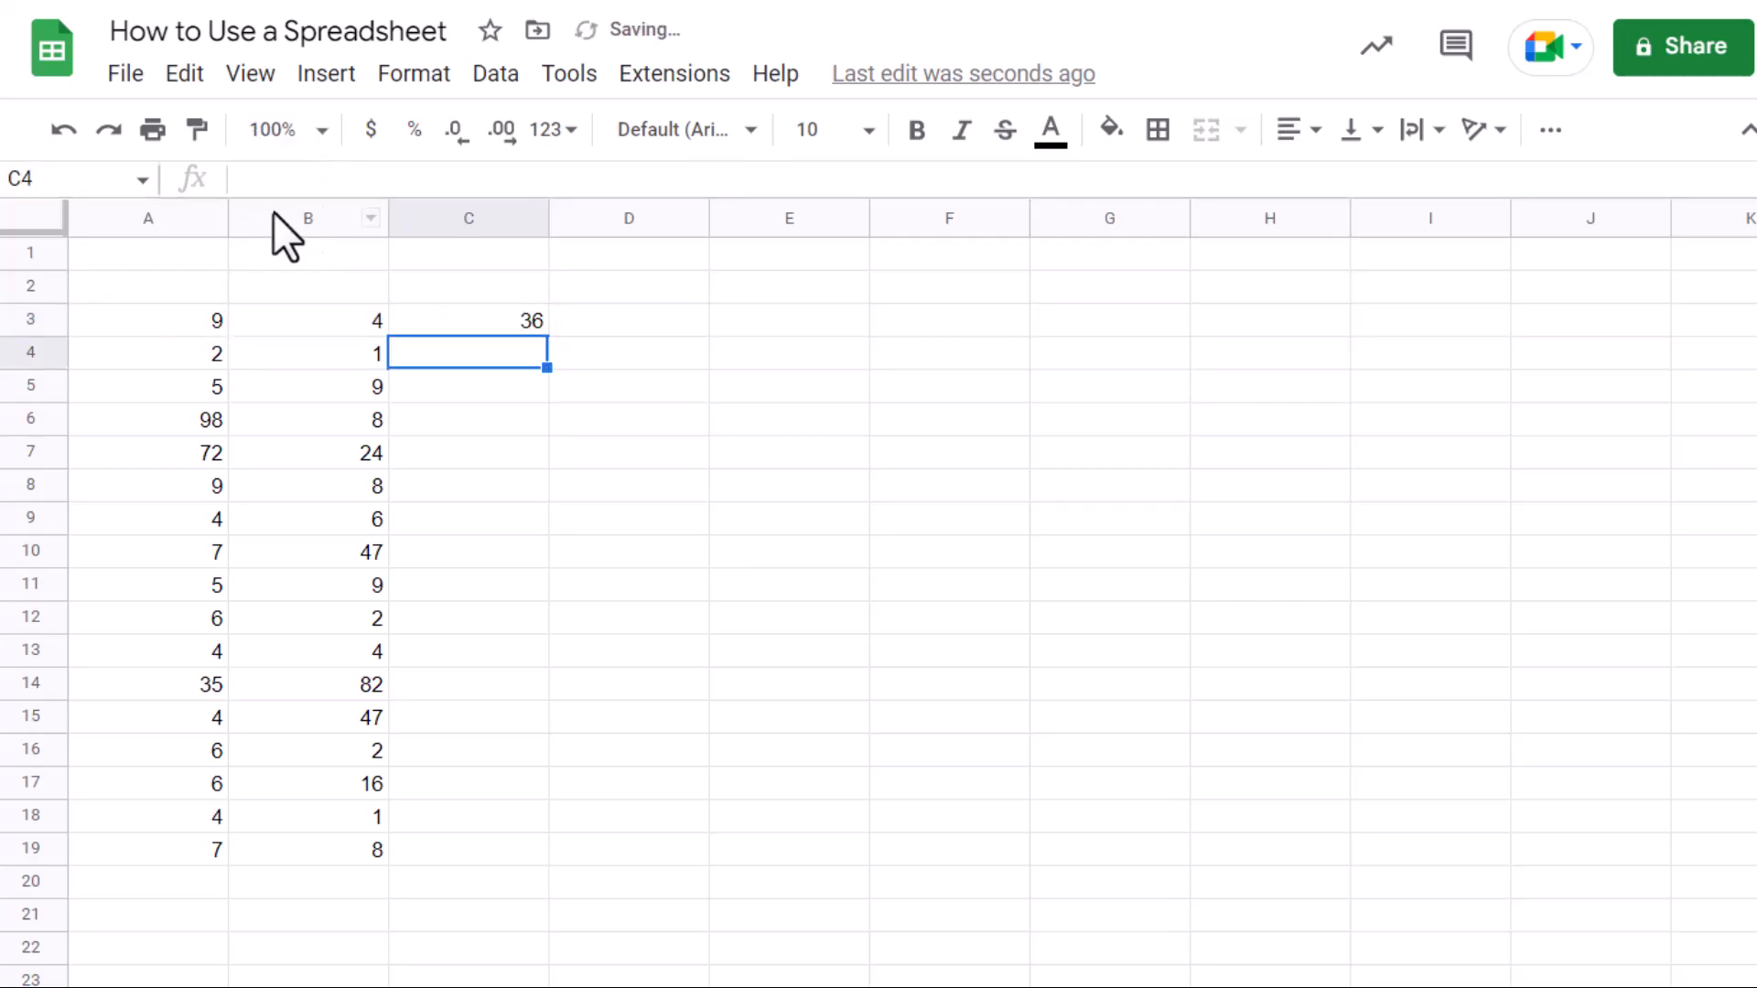
Step: Change the C3 formula to division, making it =A3/B3
{"action": "left_click", "coordinate": [494, 318]}
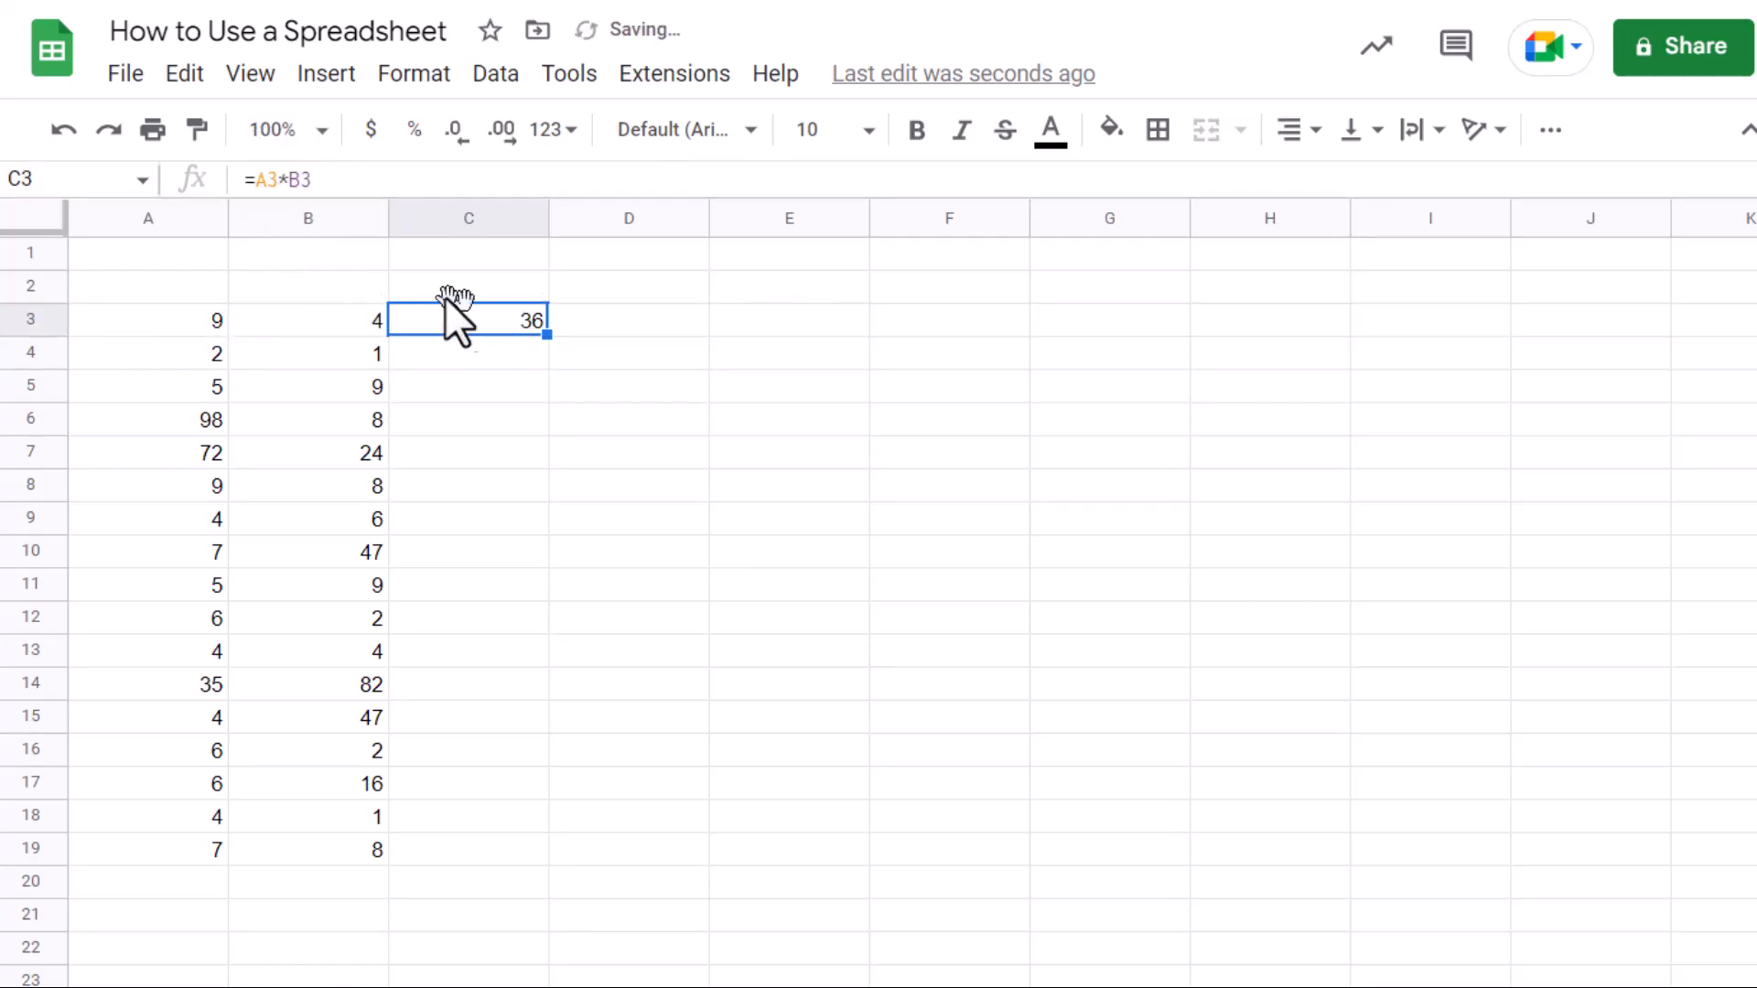
{"action": "left_click", "coordinate": [289, 180]}
{"action": "key", "text": "BackSpace"}
{"action": "type", "text": "/"}
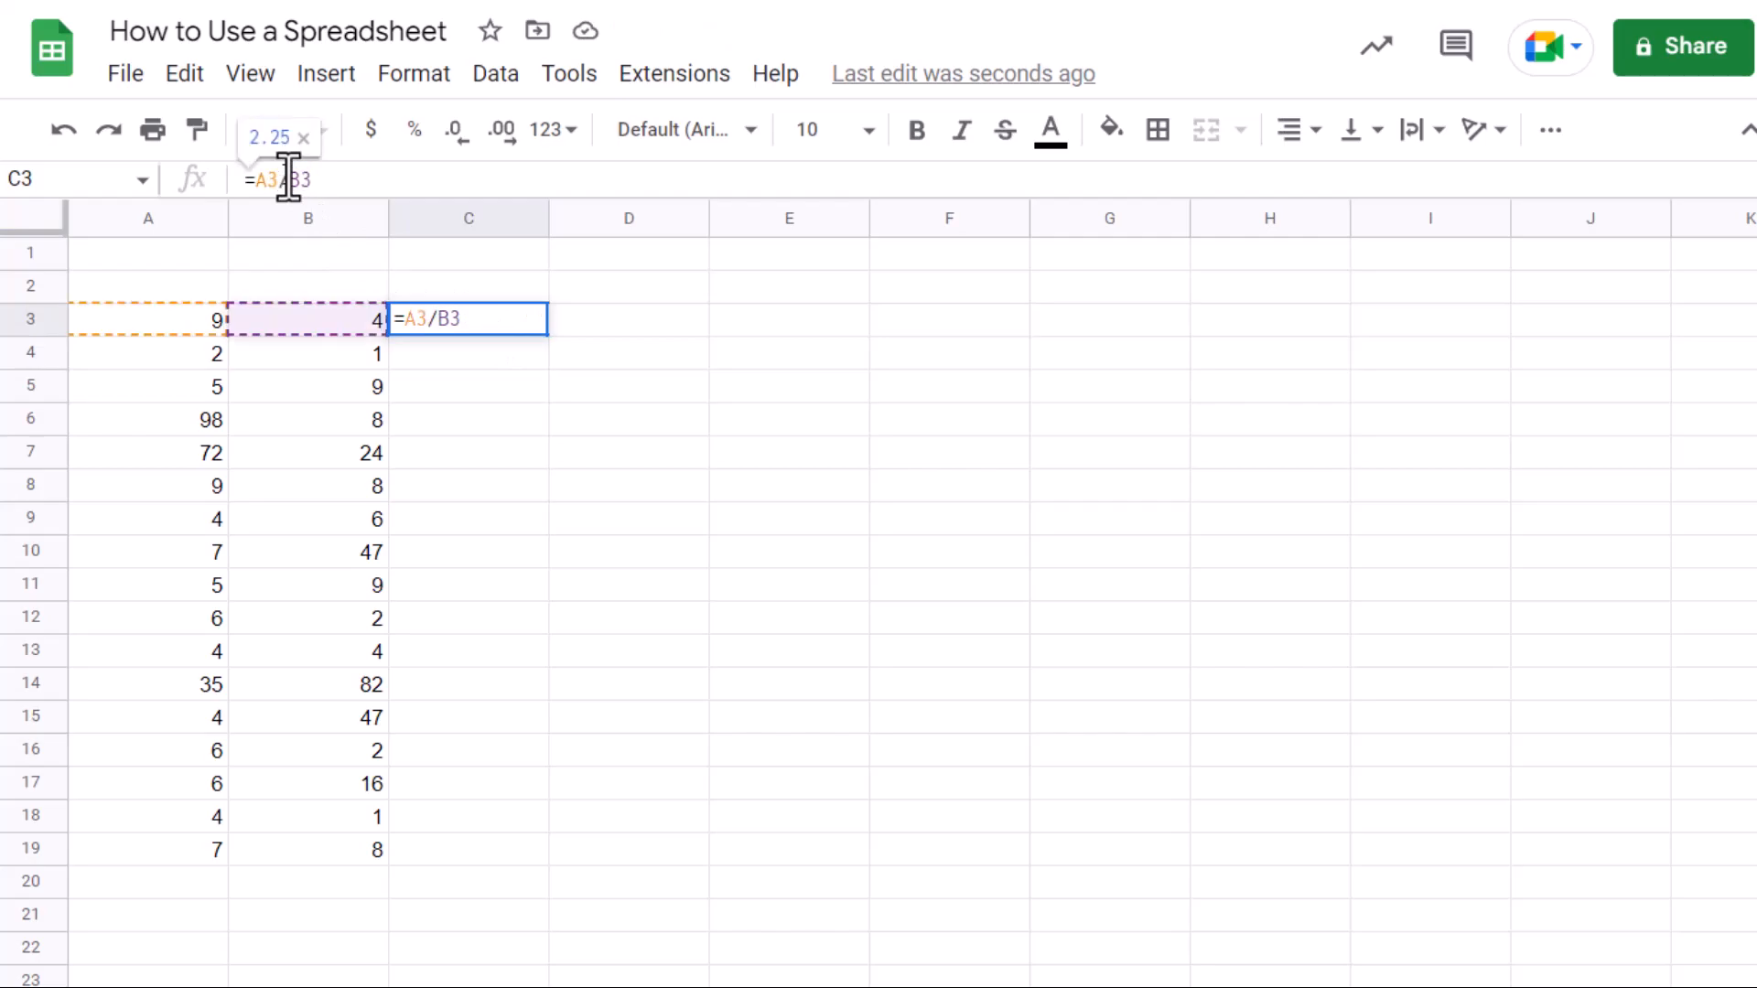
{"action": "key", "text": "Return"}
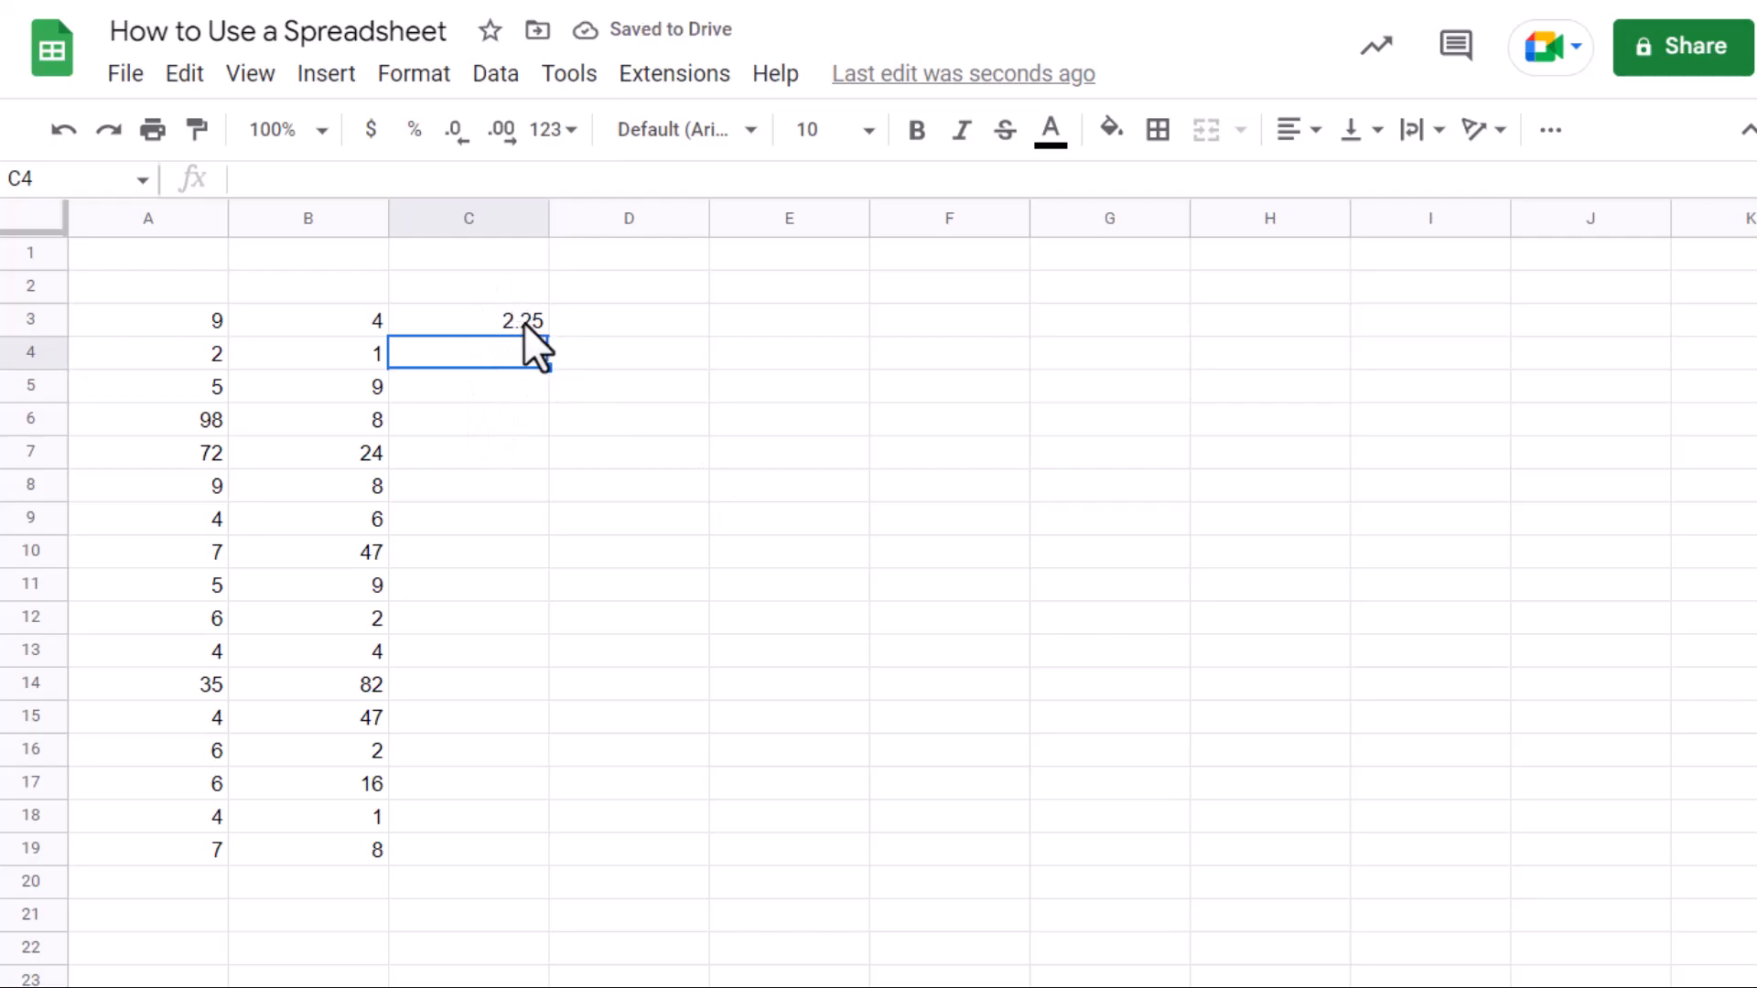
Step: Change the C3 formula to an exponent, making it =A3^B3
{"action": "left_click", "coordinate": [498, 317]}
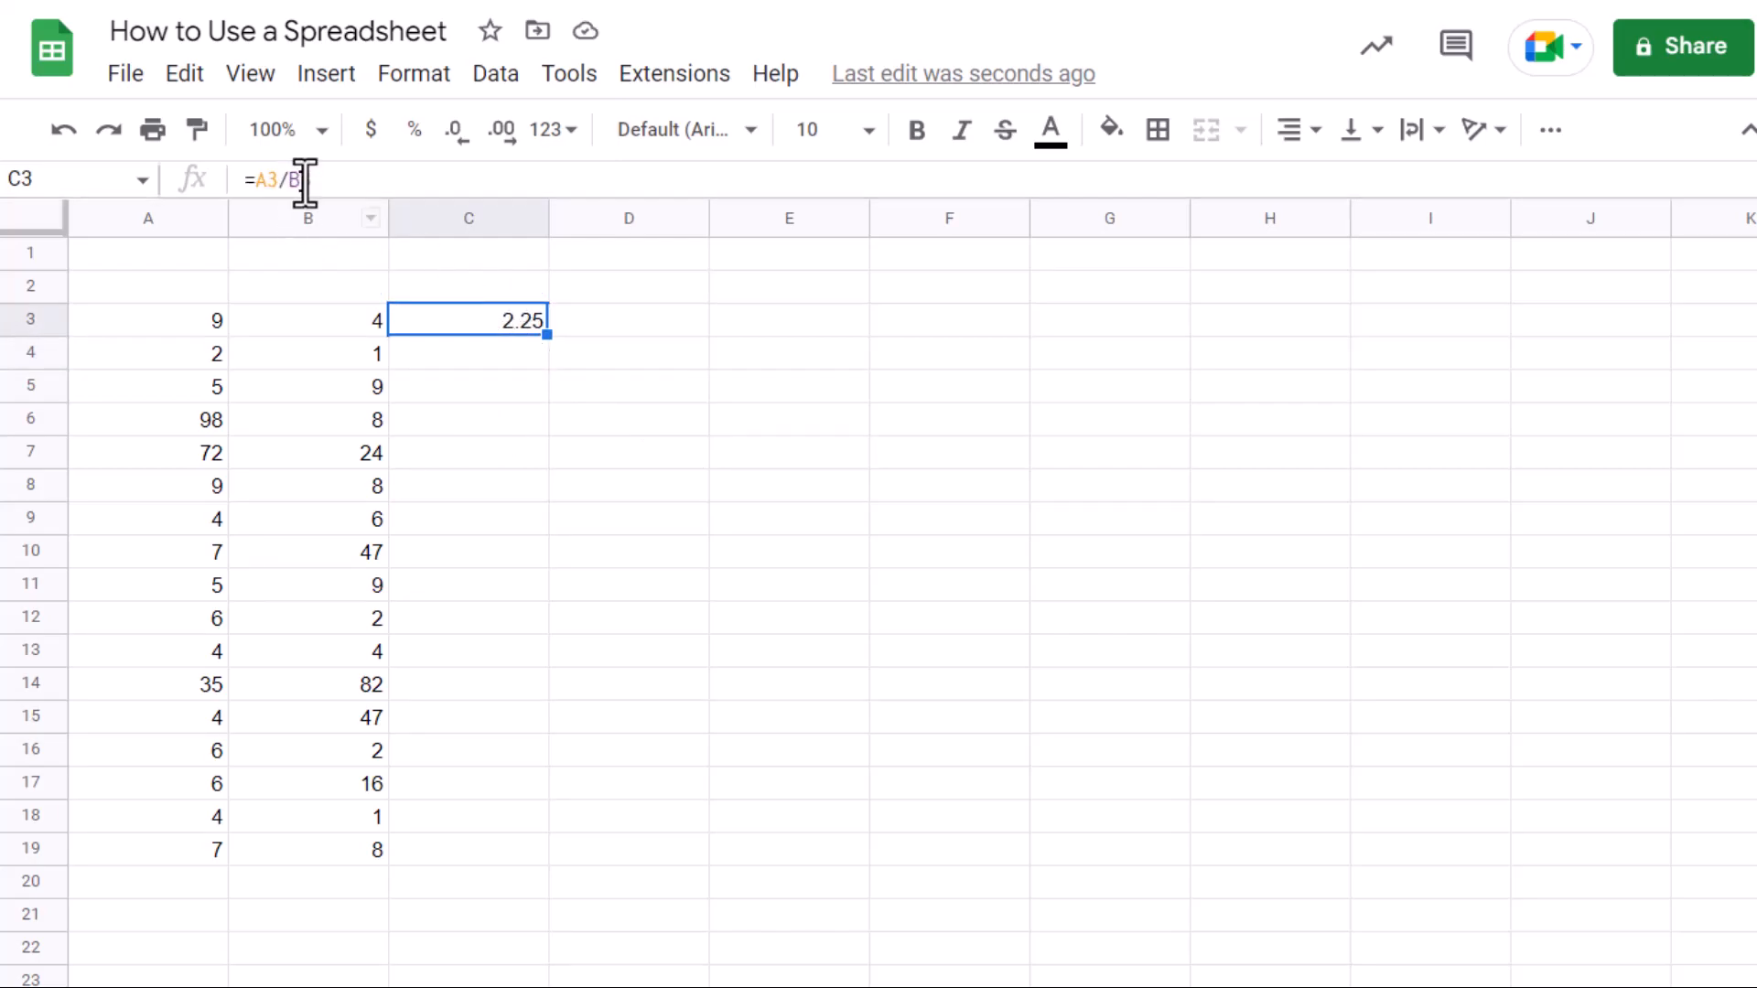
{"action": "left_click", "coordinate": [278, 180]}
{"action": "key", "text": "Delete"}
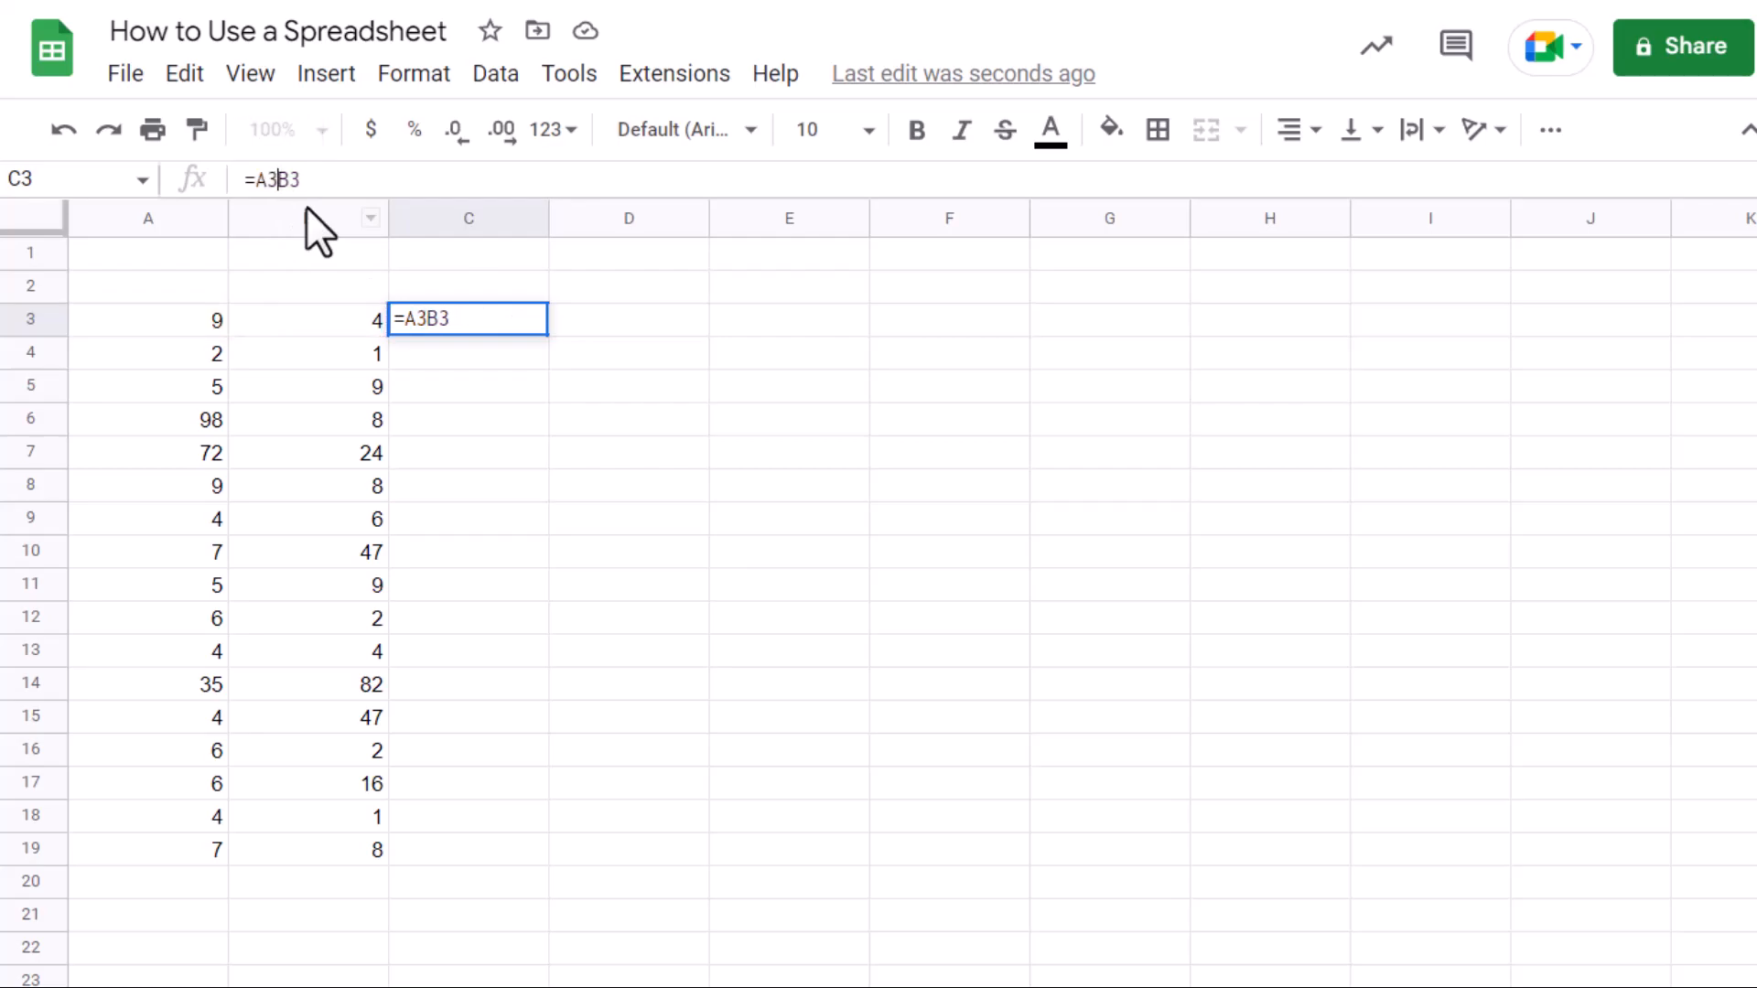
{"action": "type", "text": "^"}
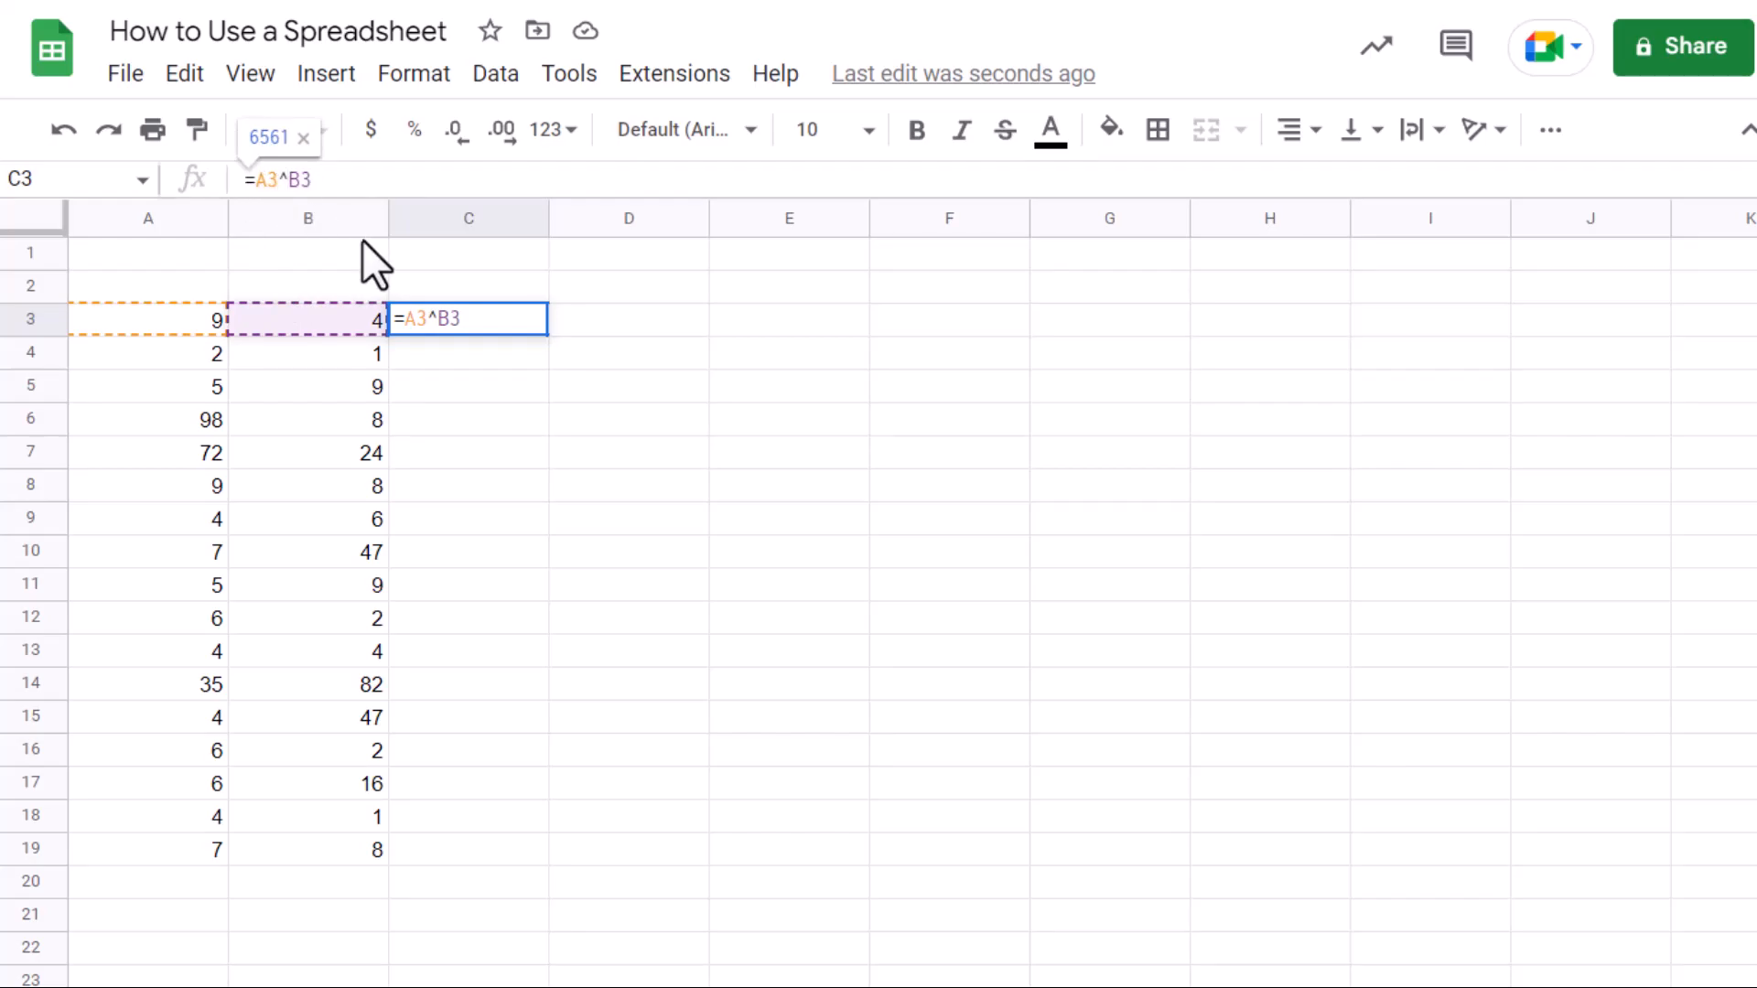
{"action": "key", "text": "Return"}
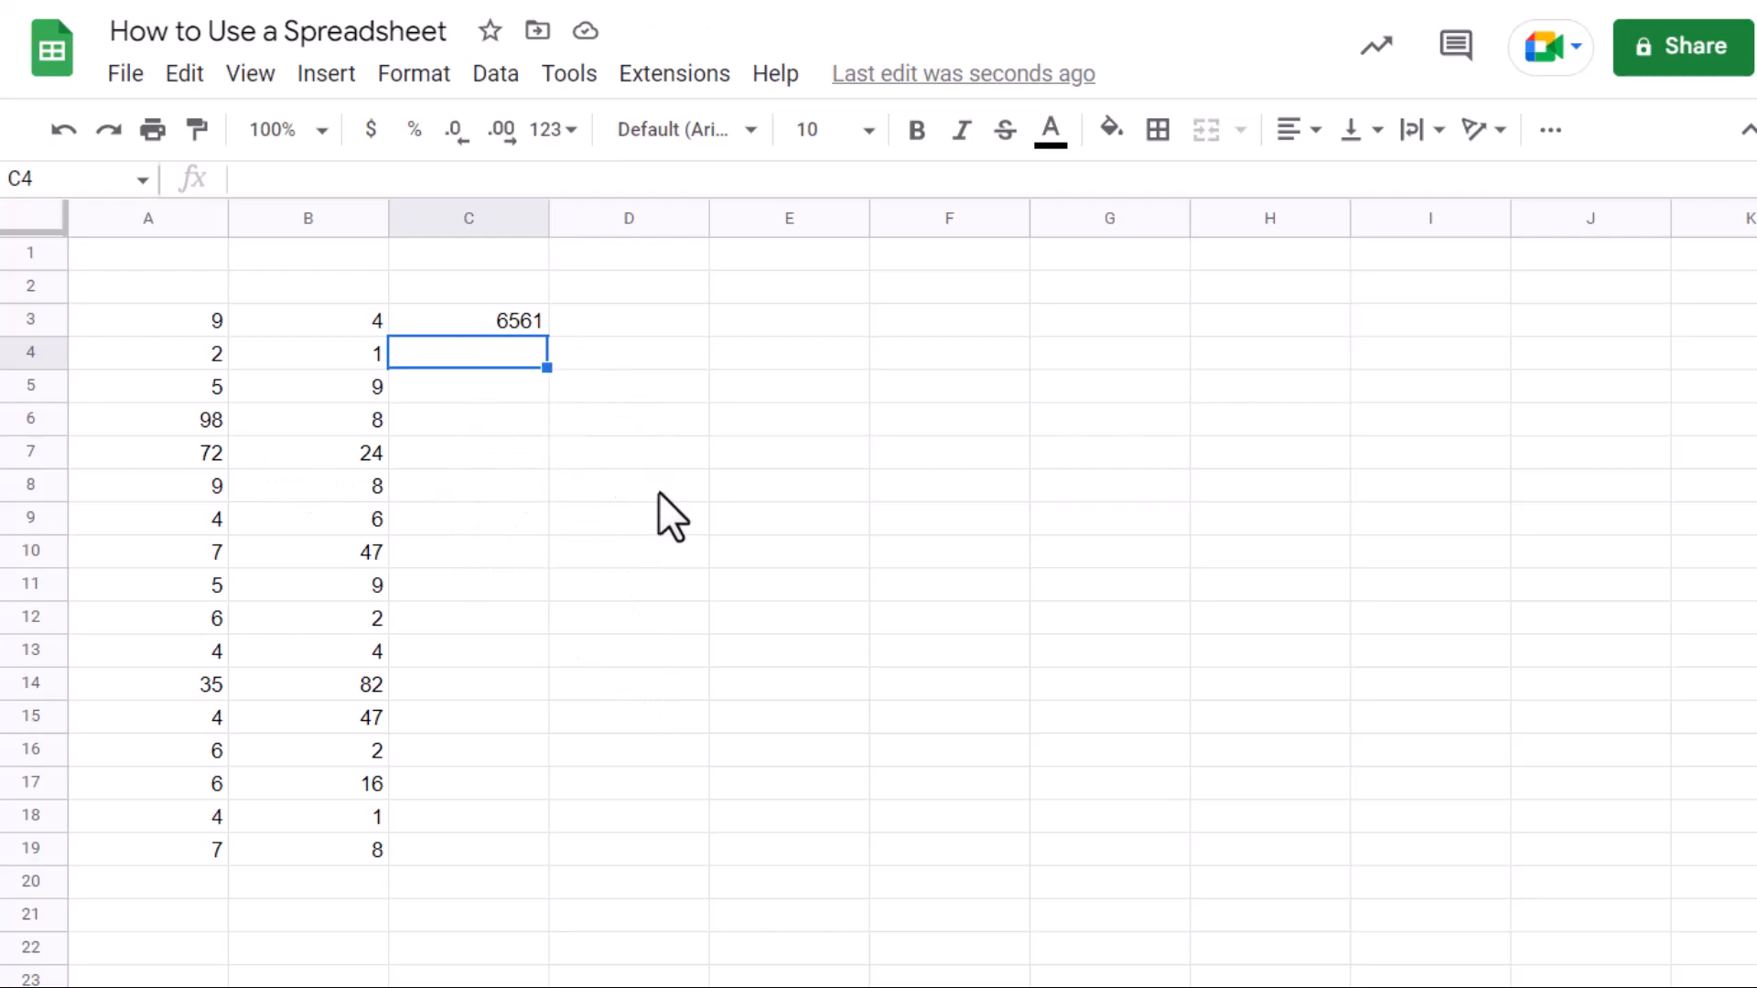
Step: Enter the formula =SUM(A3:A) in cell A2 to total column A from row 3 downward
{"action": "left_click", "coordinate": [181, 290]}
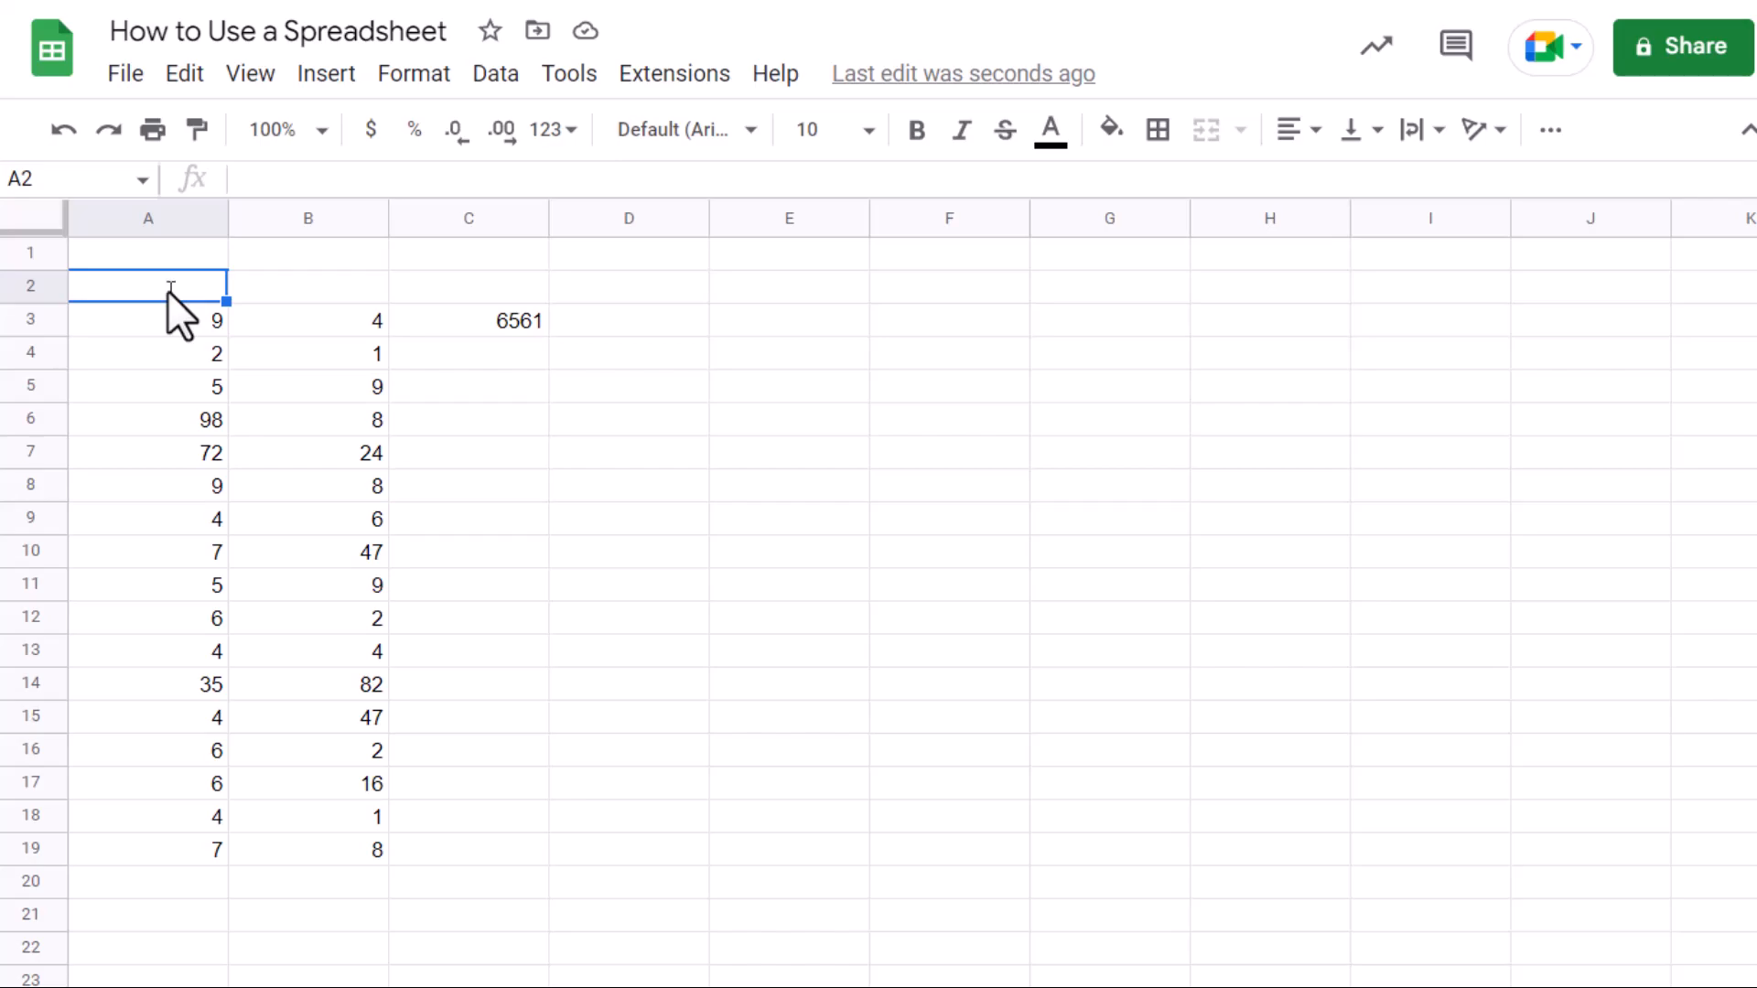
{"action": "type", "text": "="}
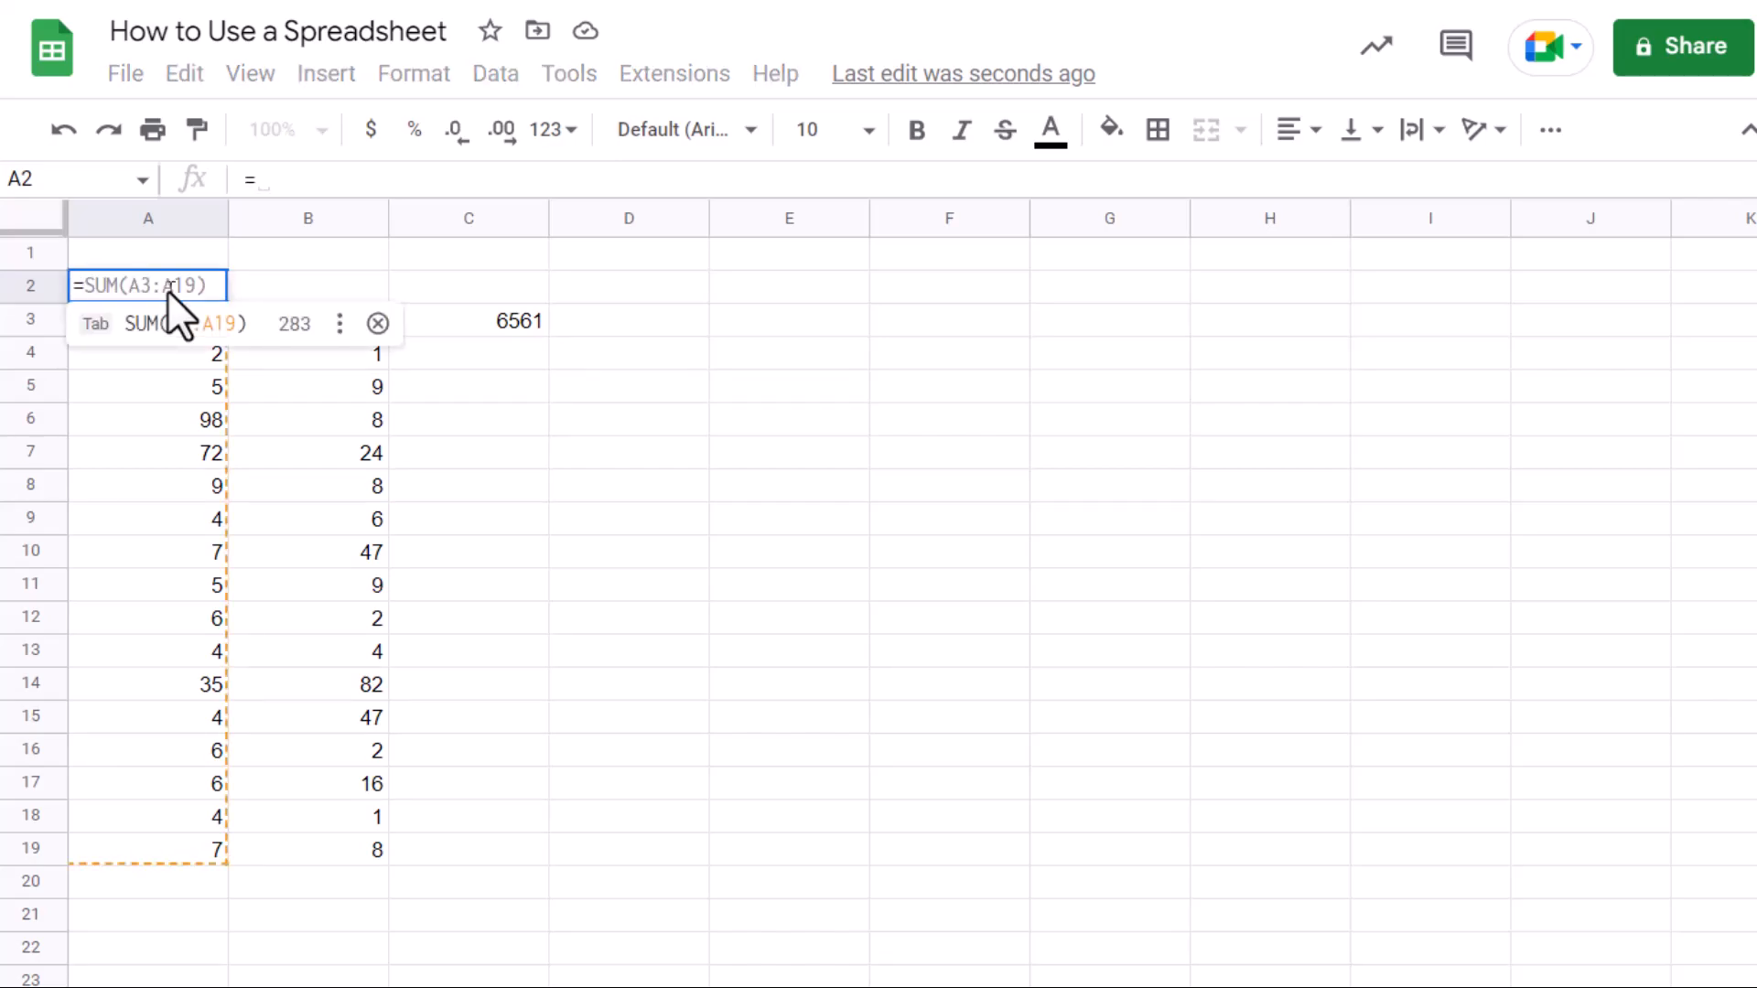
{"action": "type", "text": "SUM"}
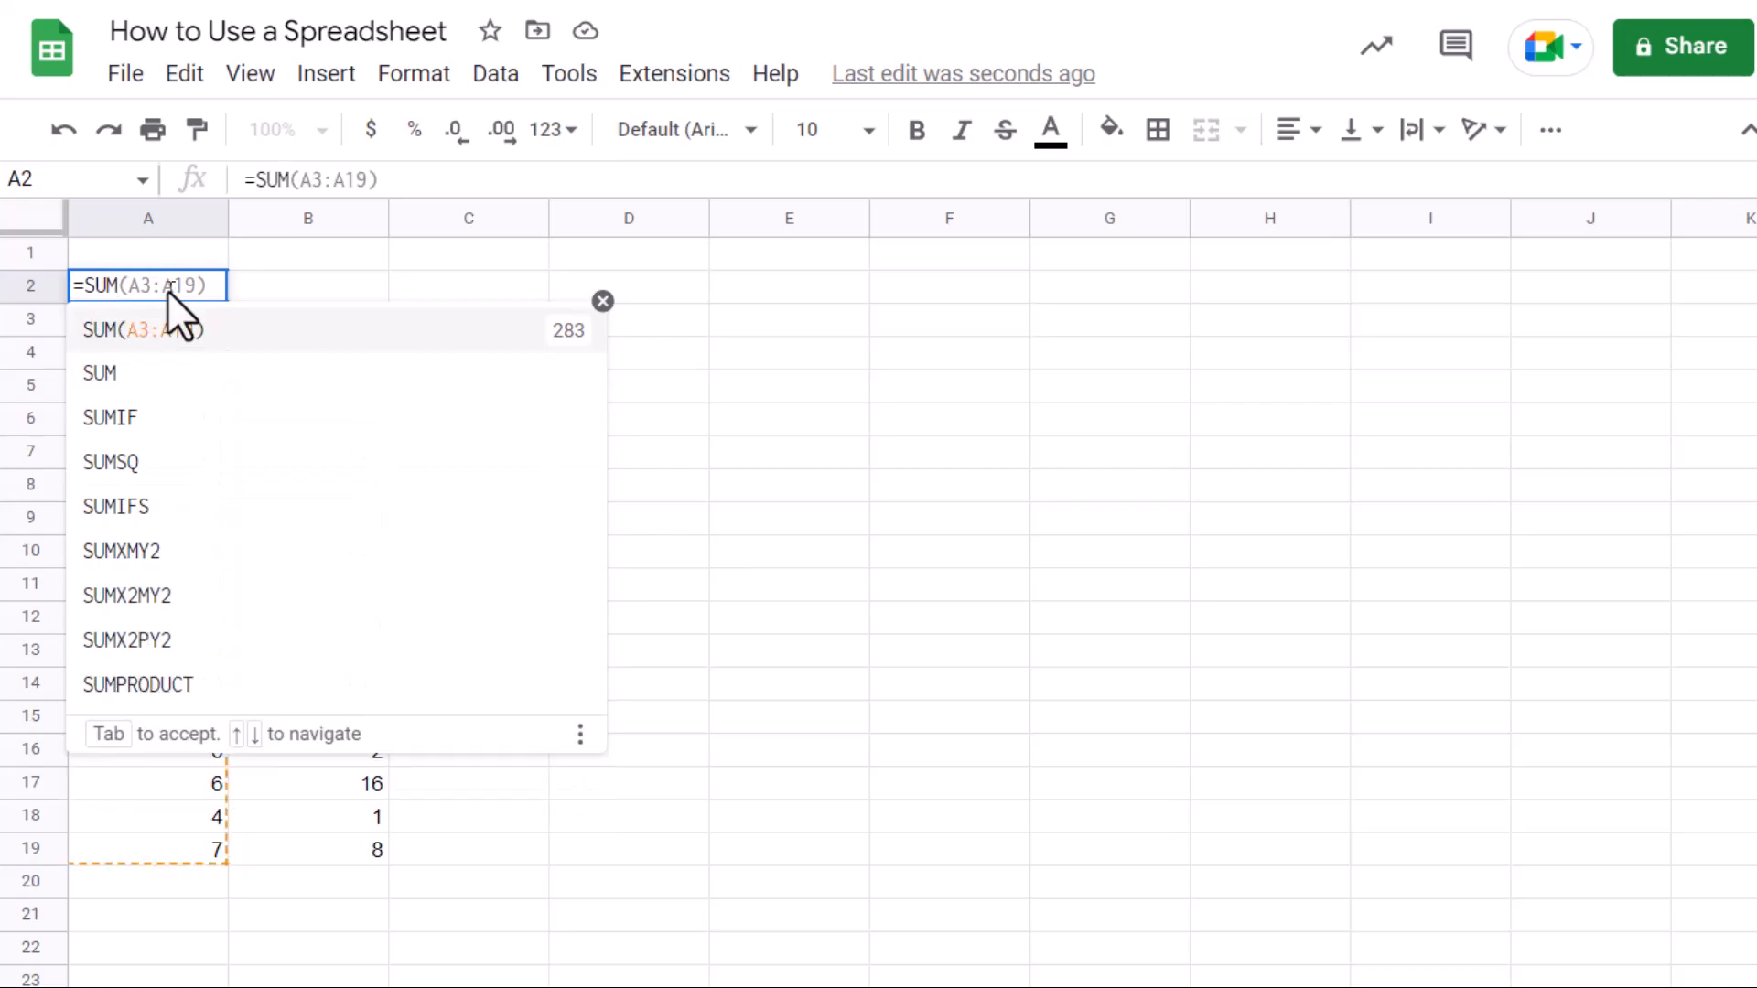
{"action": "type", "text": "()"}
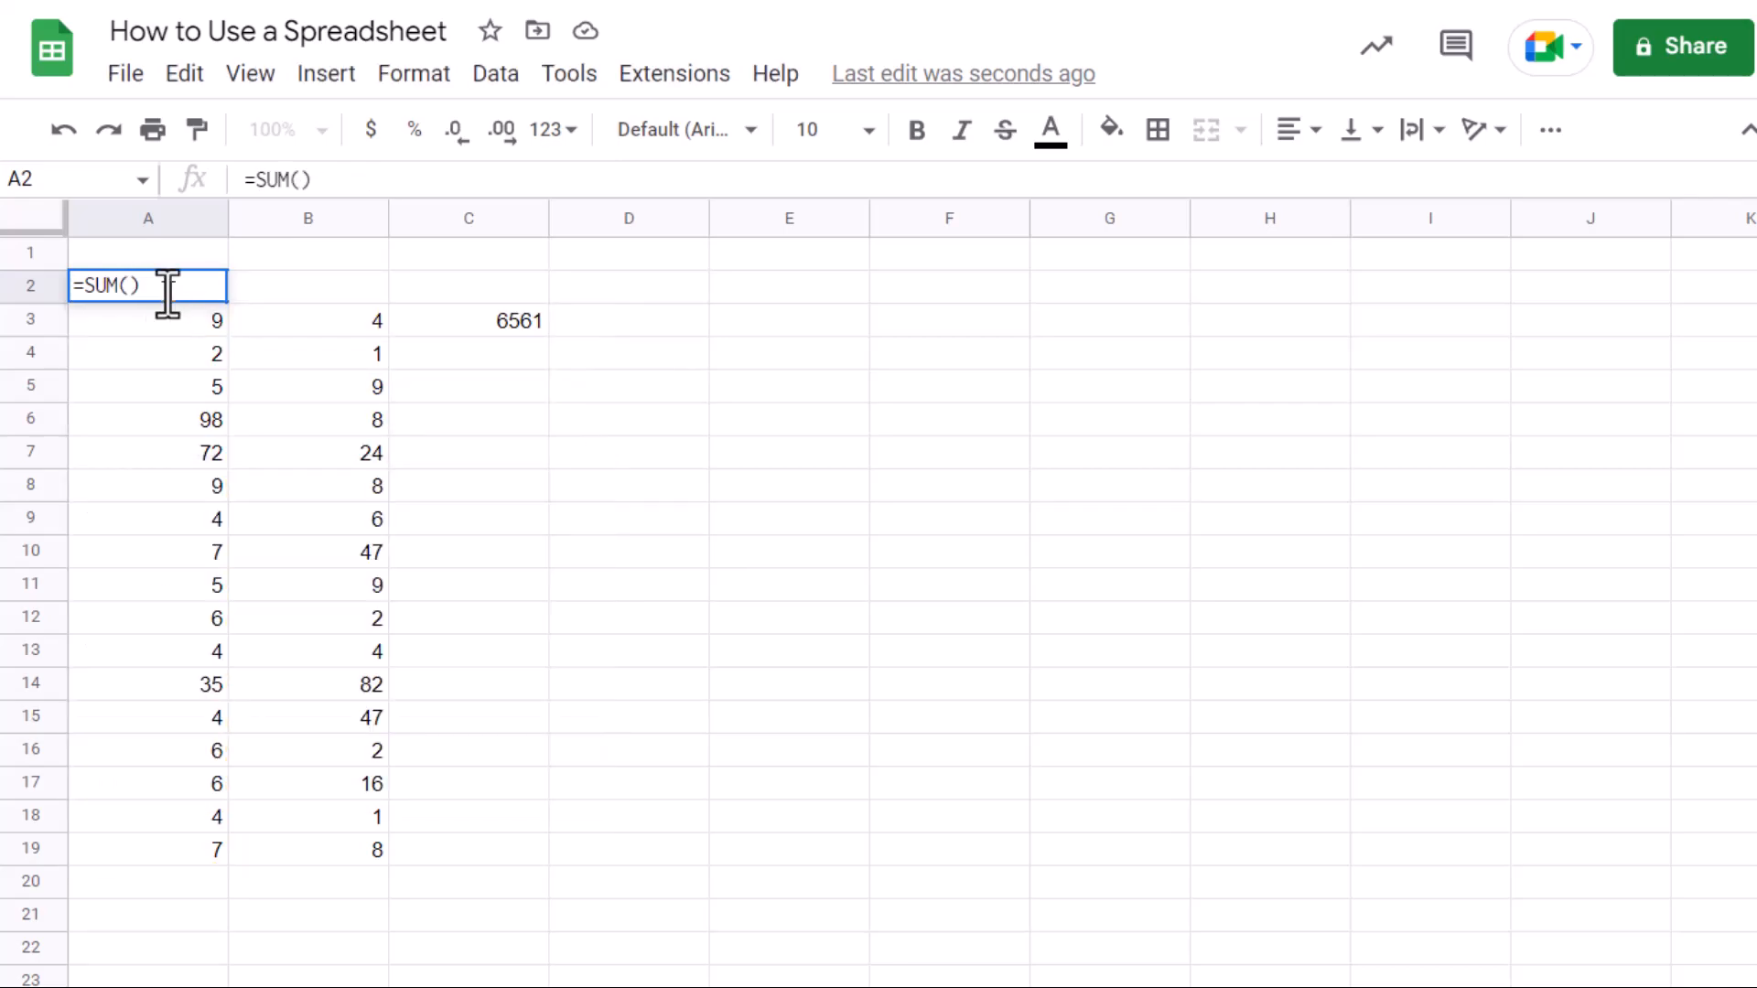
{"action": "left_click", "coordinate": [134, 287]}
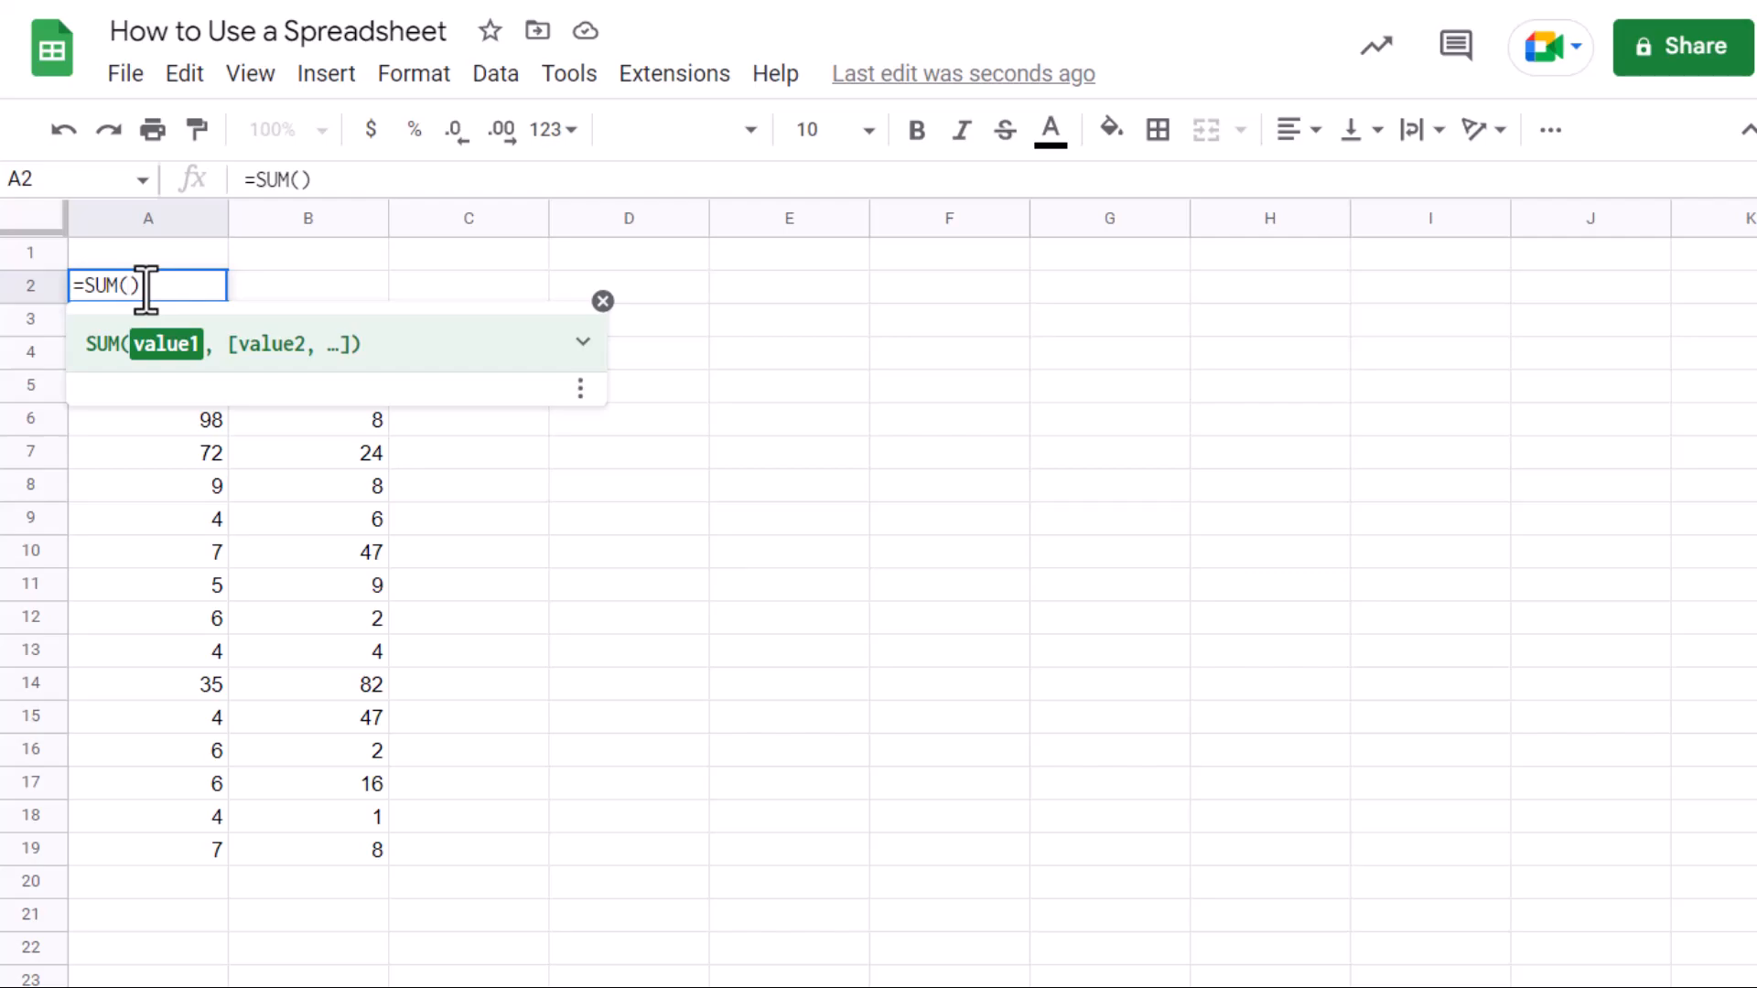
{"action": "type", "text": "A"}
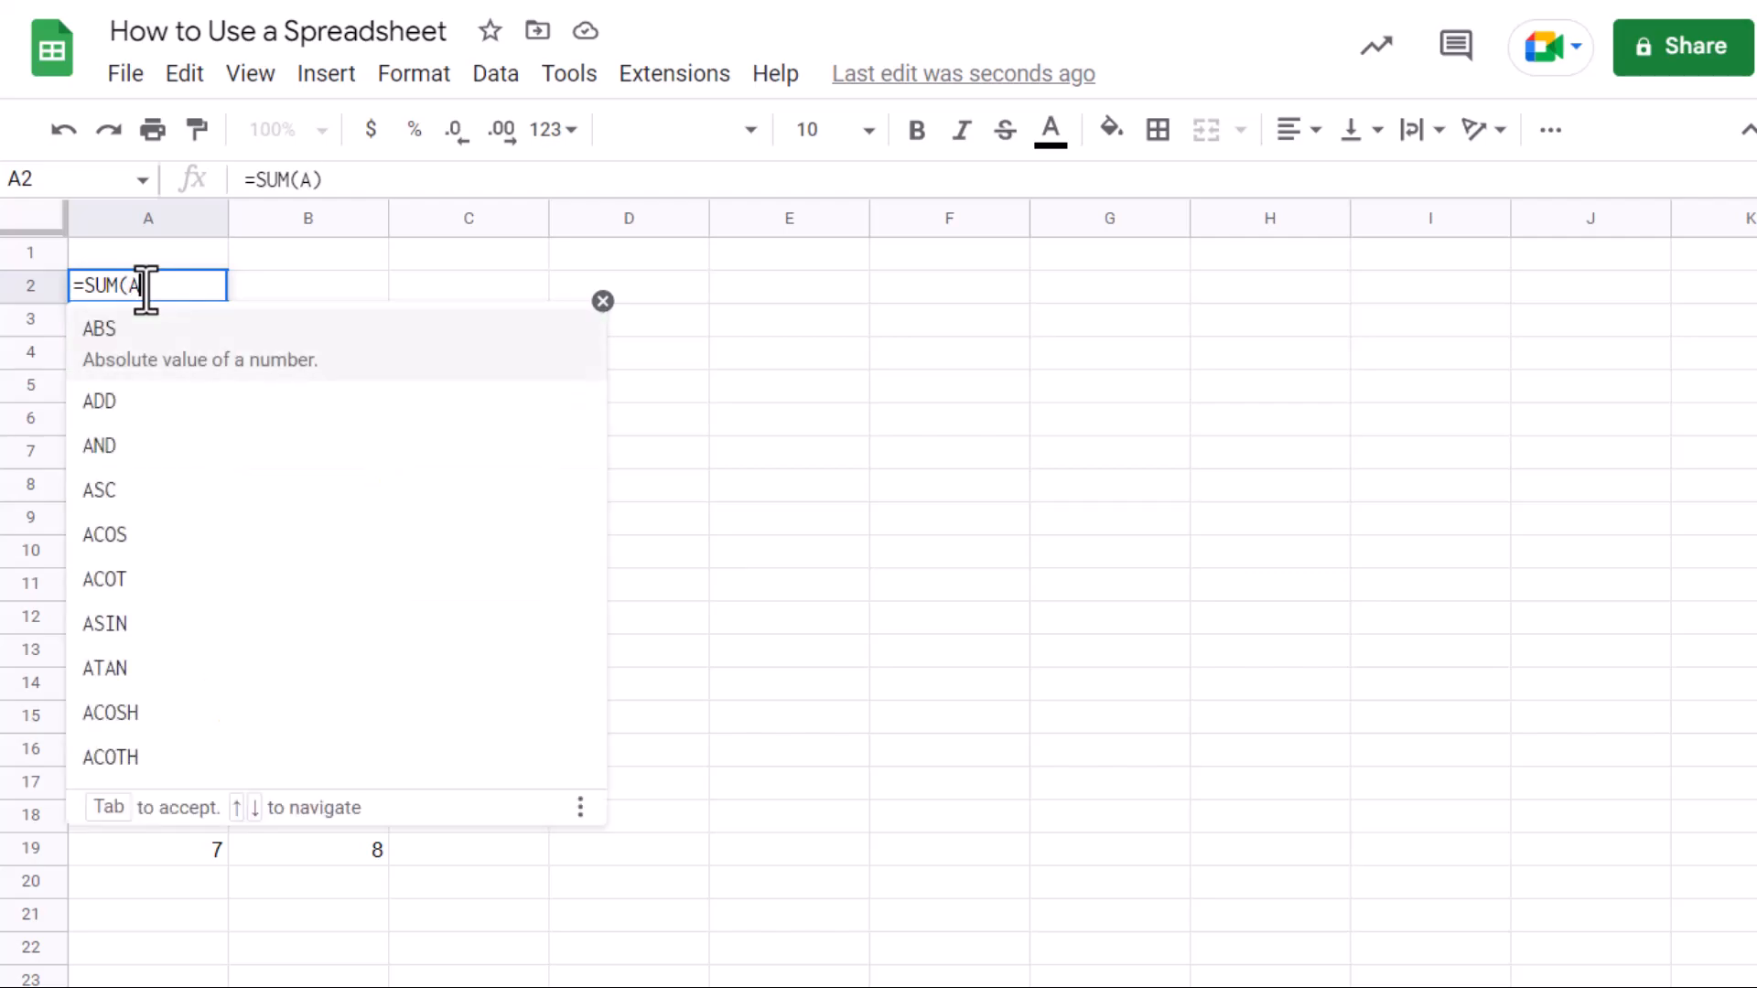
{"action": "type", "text": "3"}
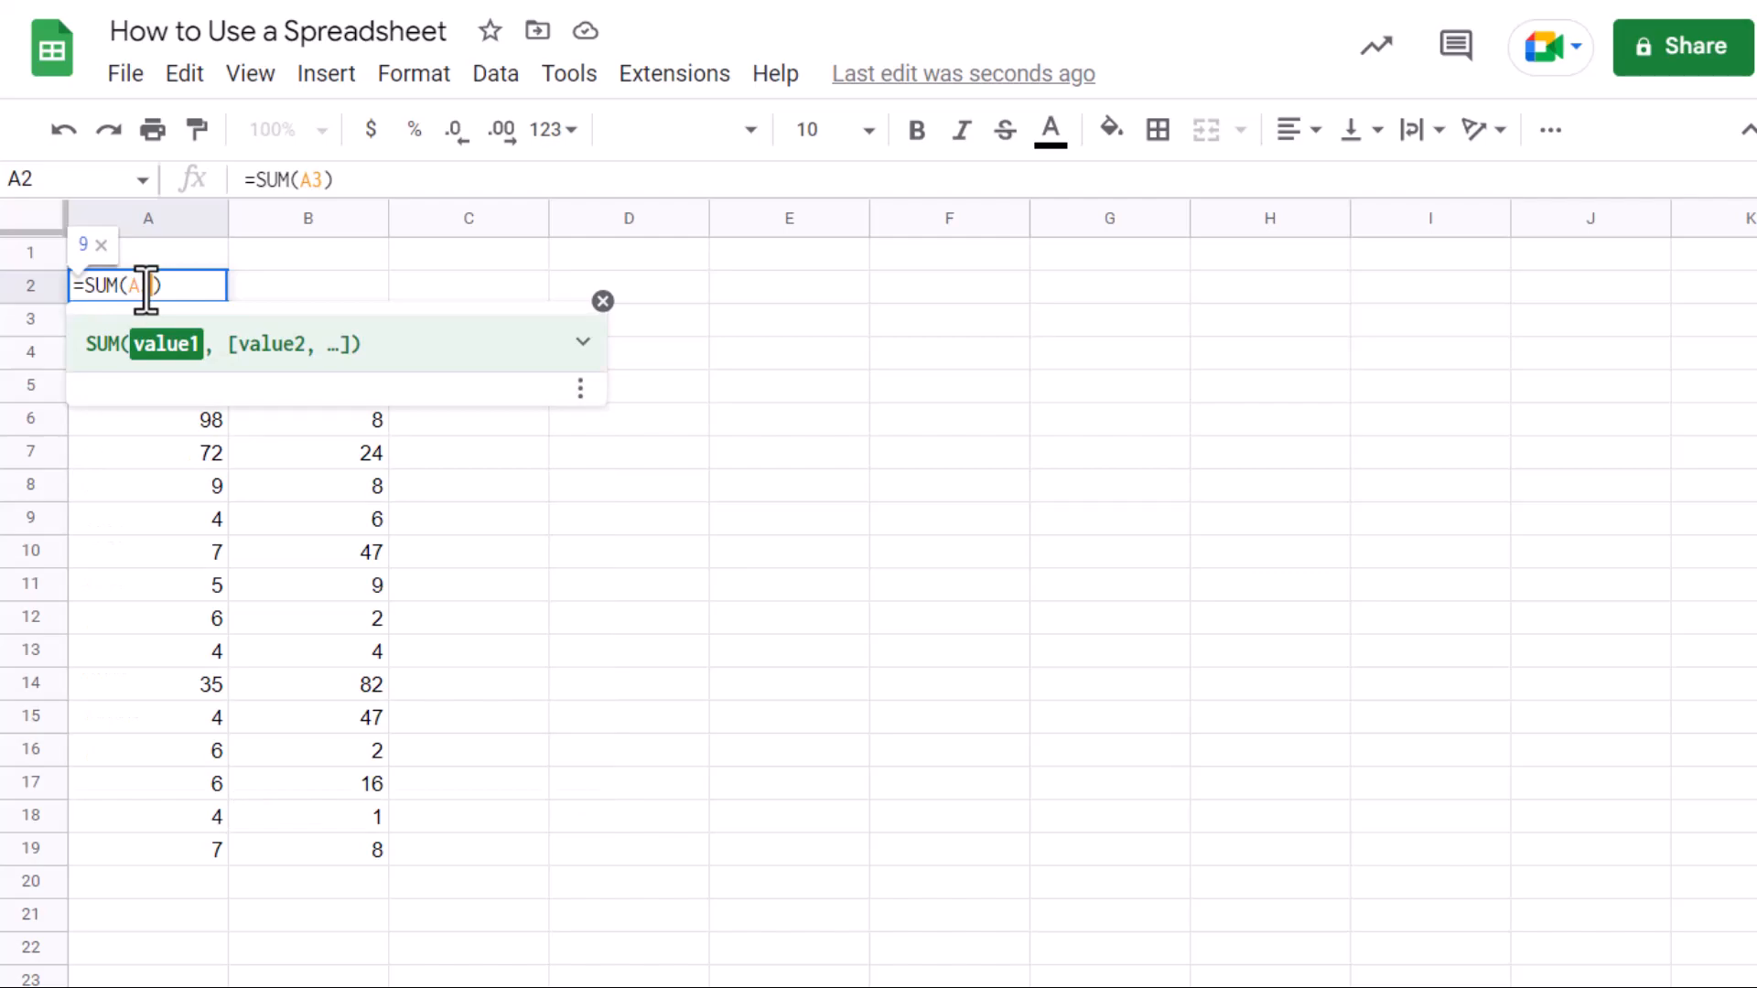
{"action": "type", "text": ":"}
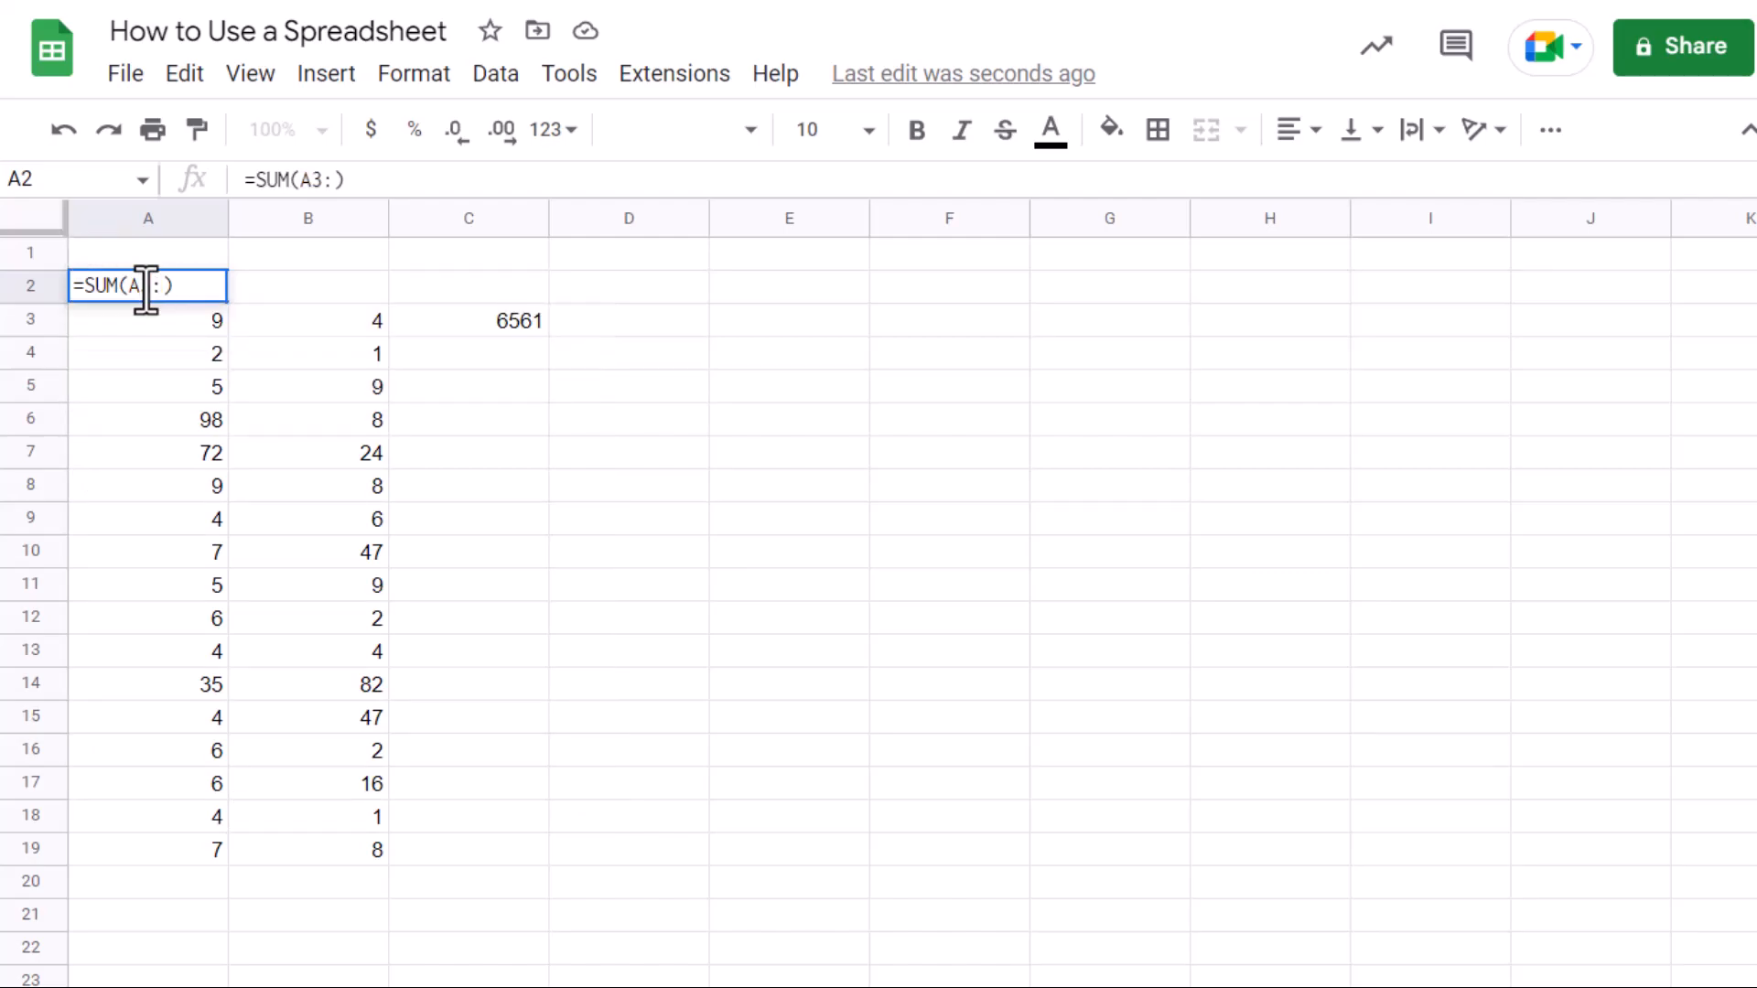
{"action": "type", "text": "A"}
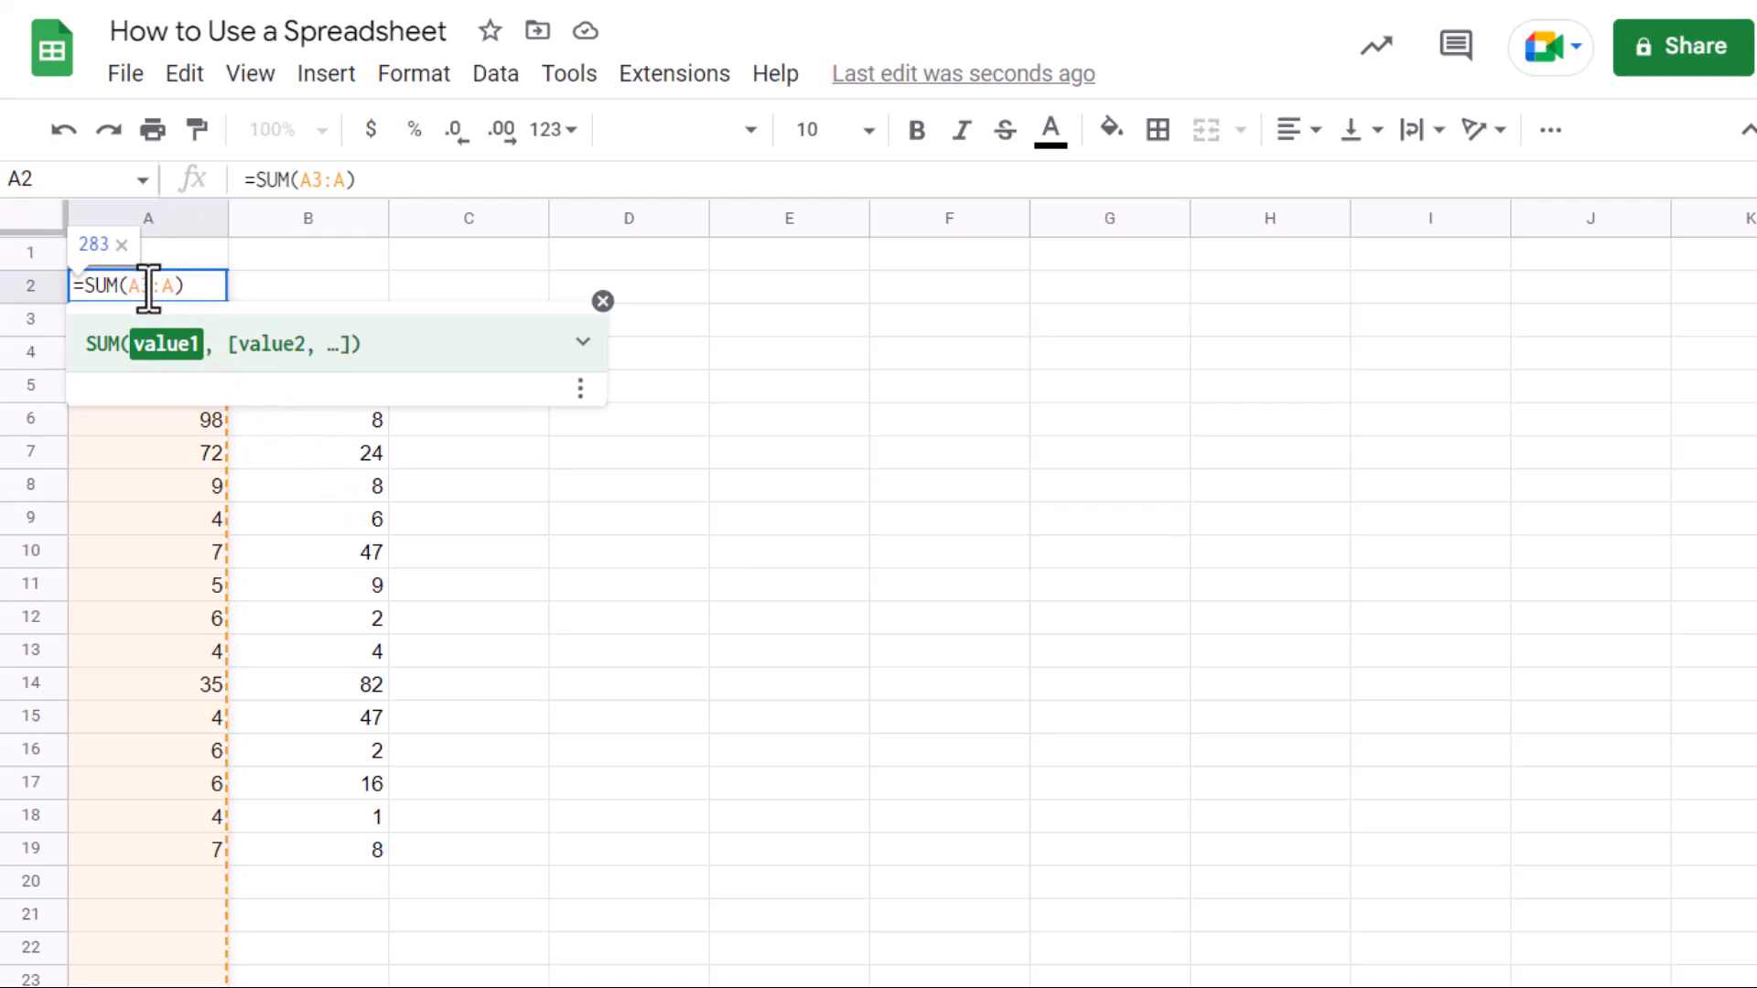
{"action": "left_click", "coordinate": [138, 560]}
Step: Limit the A2 total to rows 3 through 13, making the formula =SUM(A3:A13), and check the range it covers
{"action": "left_click_drag", "start_coordinate": [204, 319], "coordinate": [201, 978]}
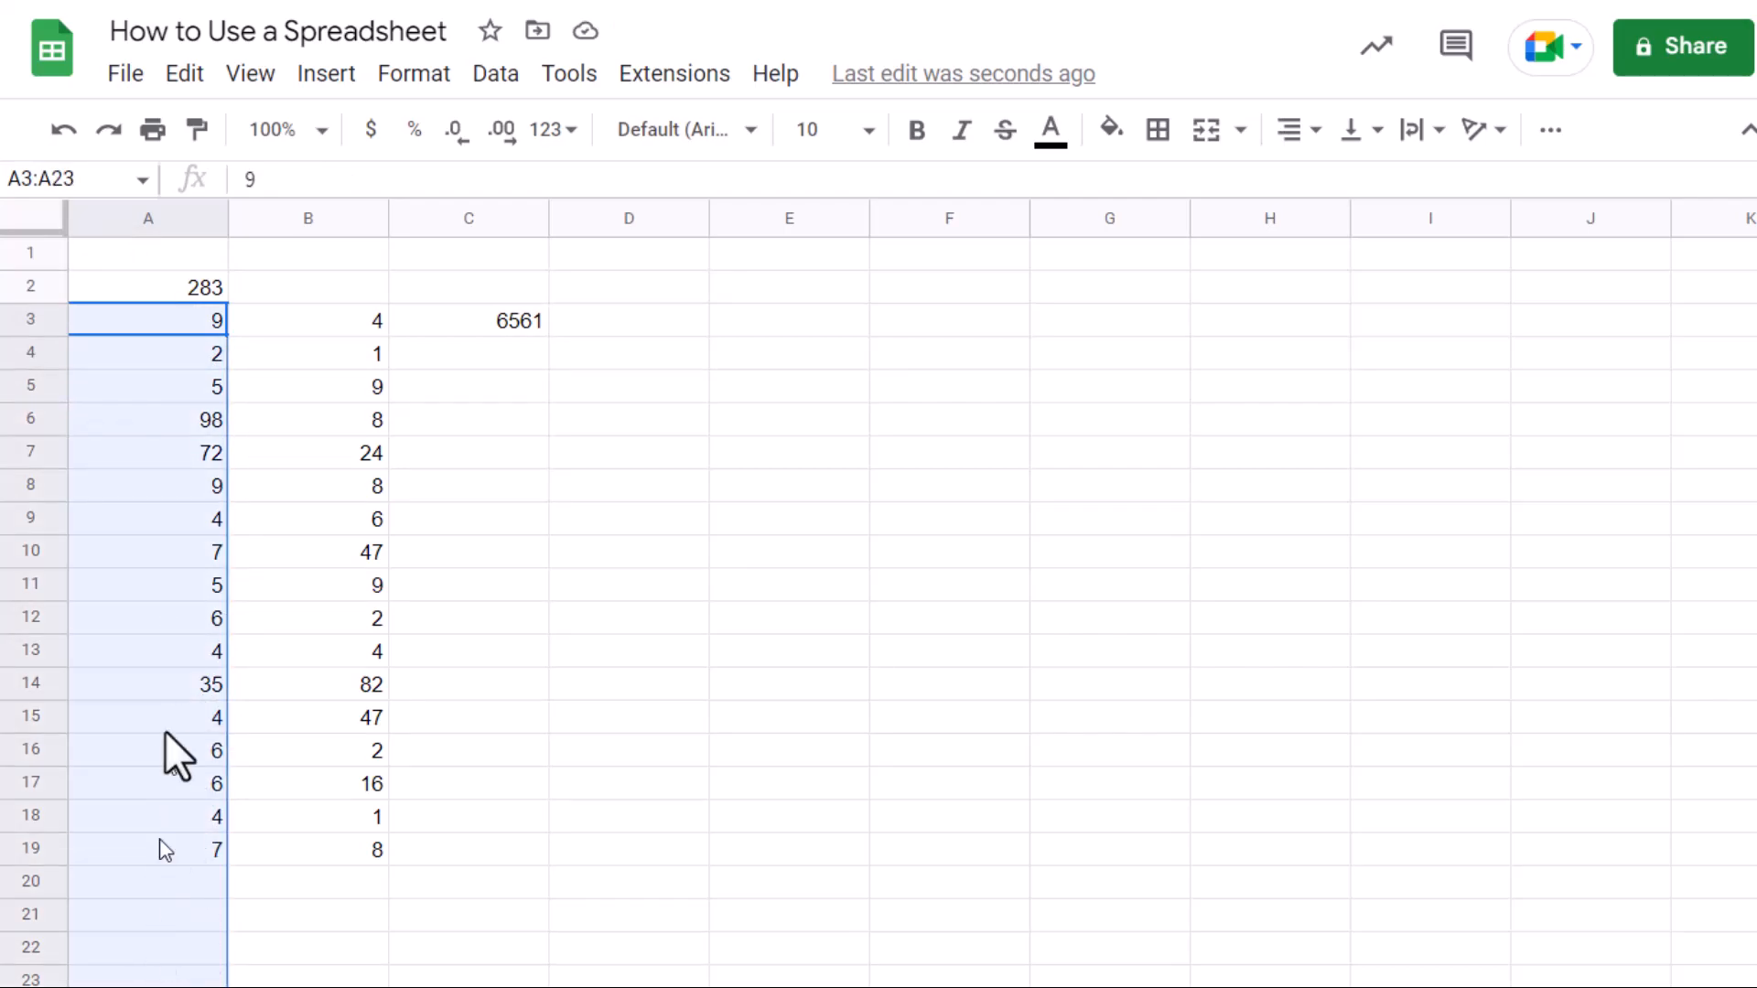
{"action": "left_click", "coordinate": [197, 290]}
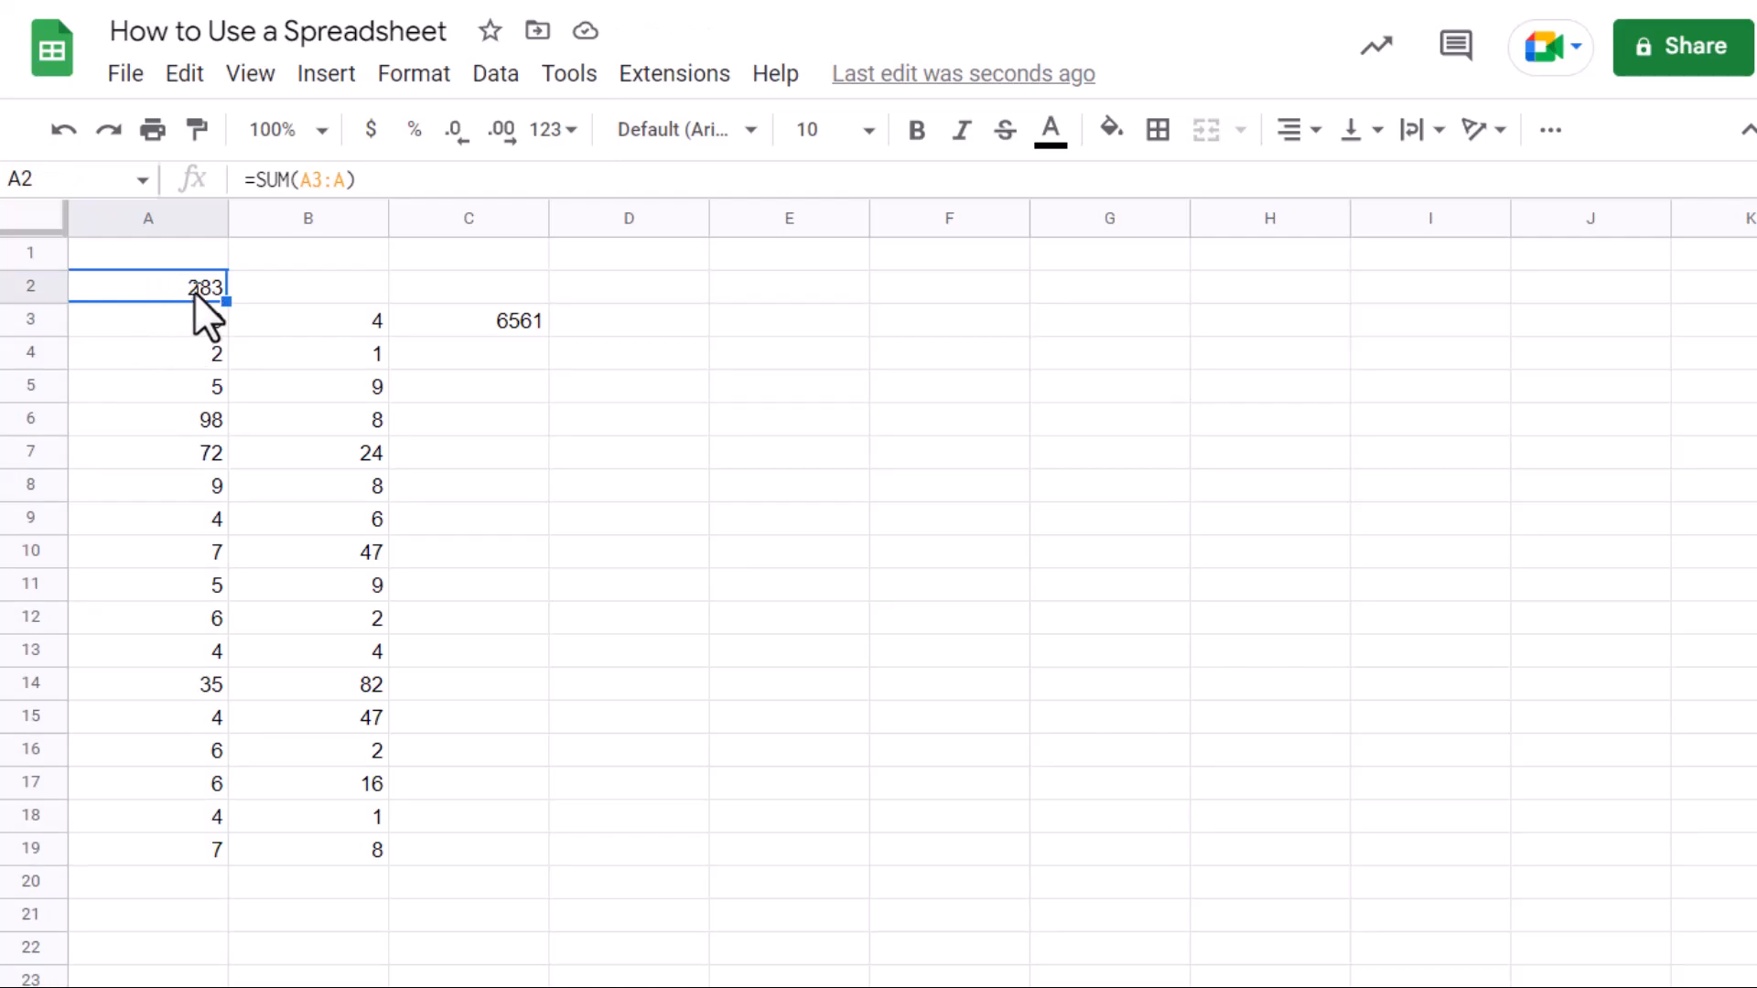
{"action": "double_click", "coordinate": [193, 291]}
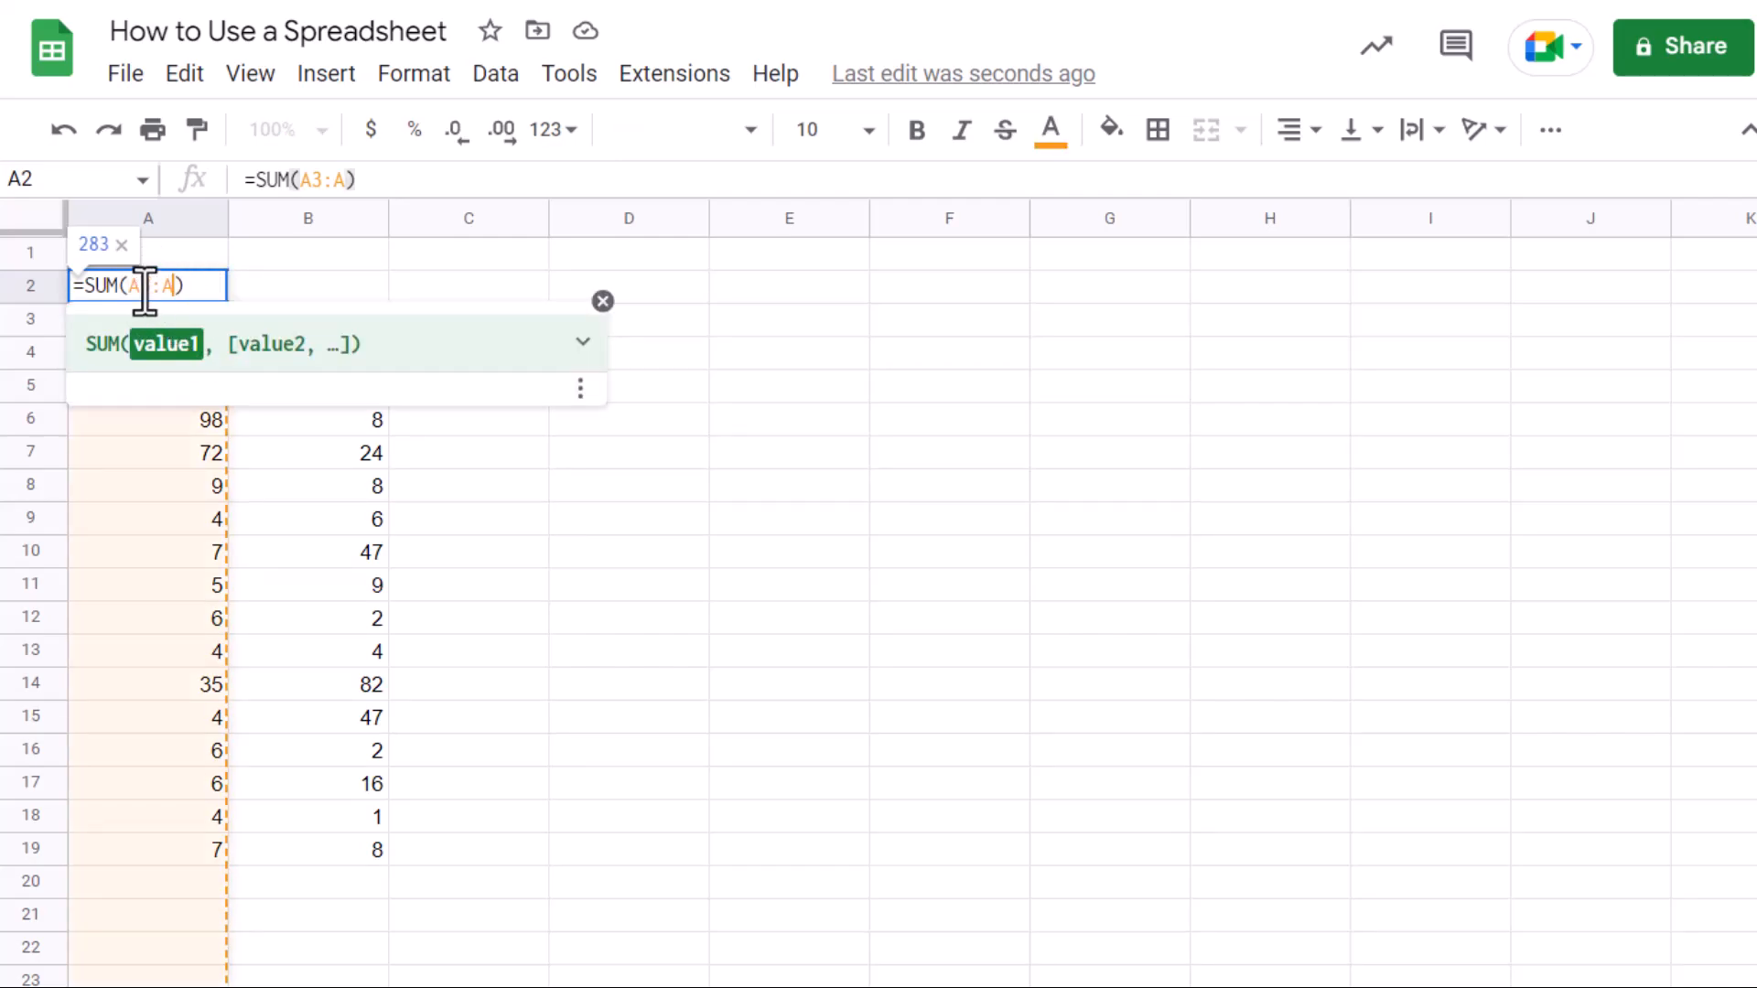
{"action": "key", "text": "Return"}
{"action": "left_click", "coordinate": [205, 284]}
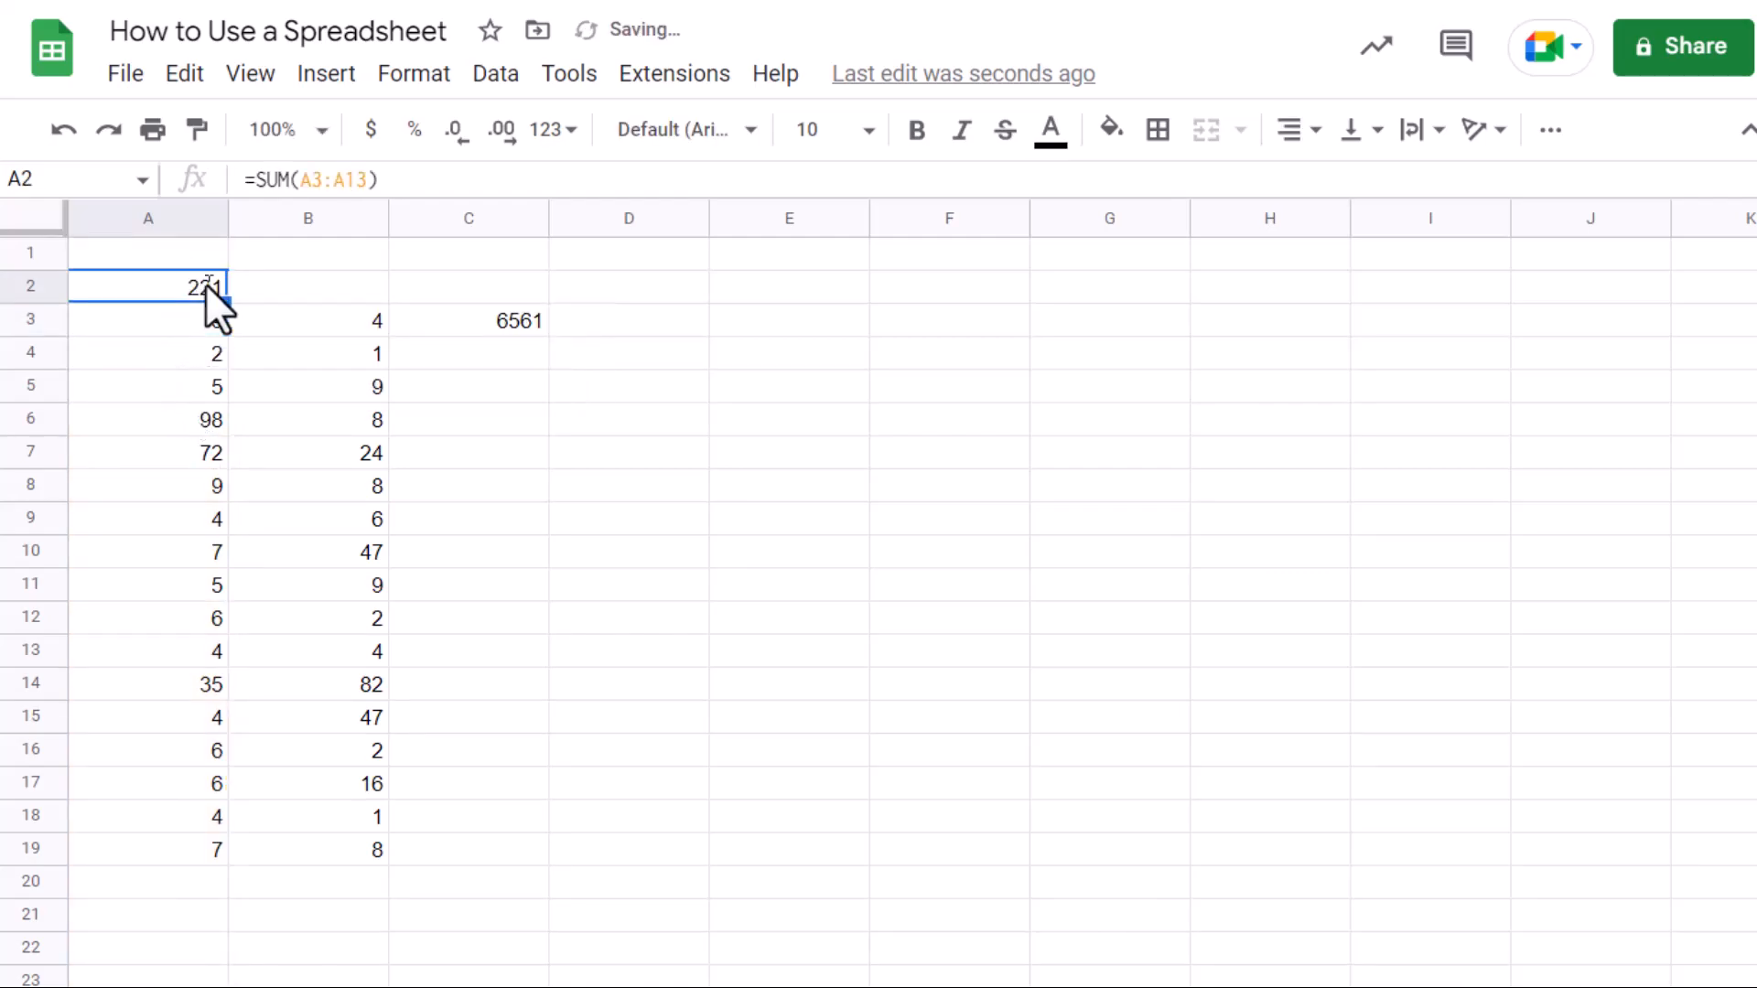
{"action": "double_click", "coordinate": [205, 285]}
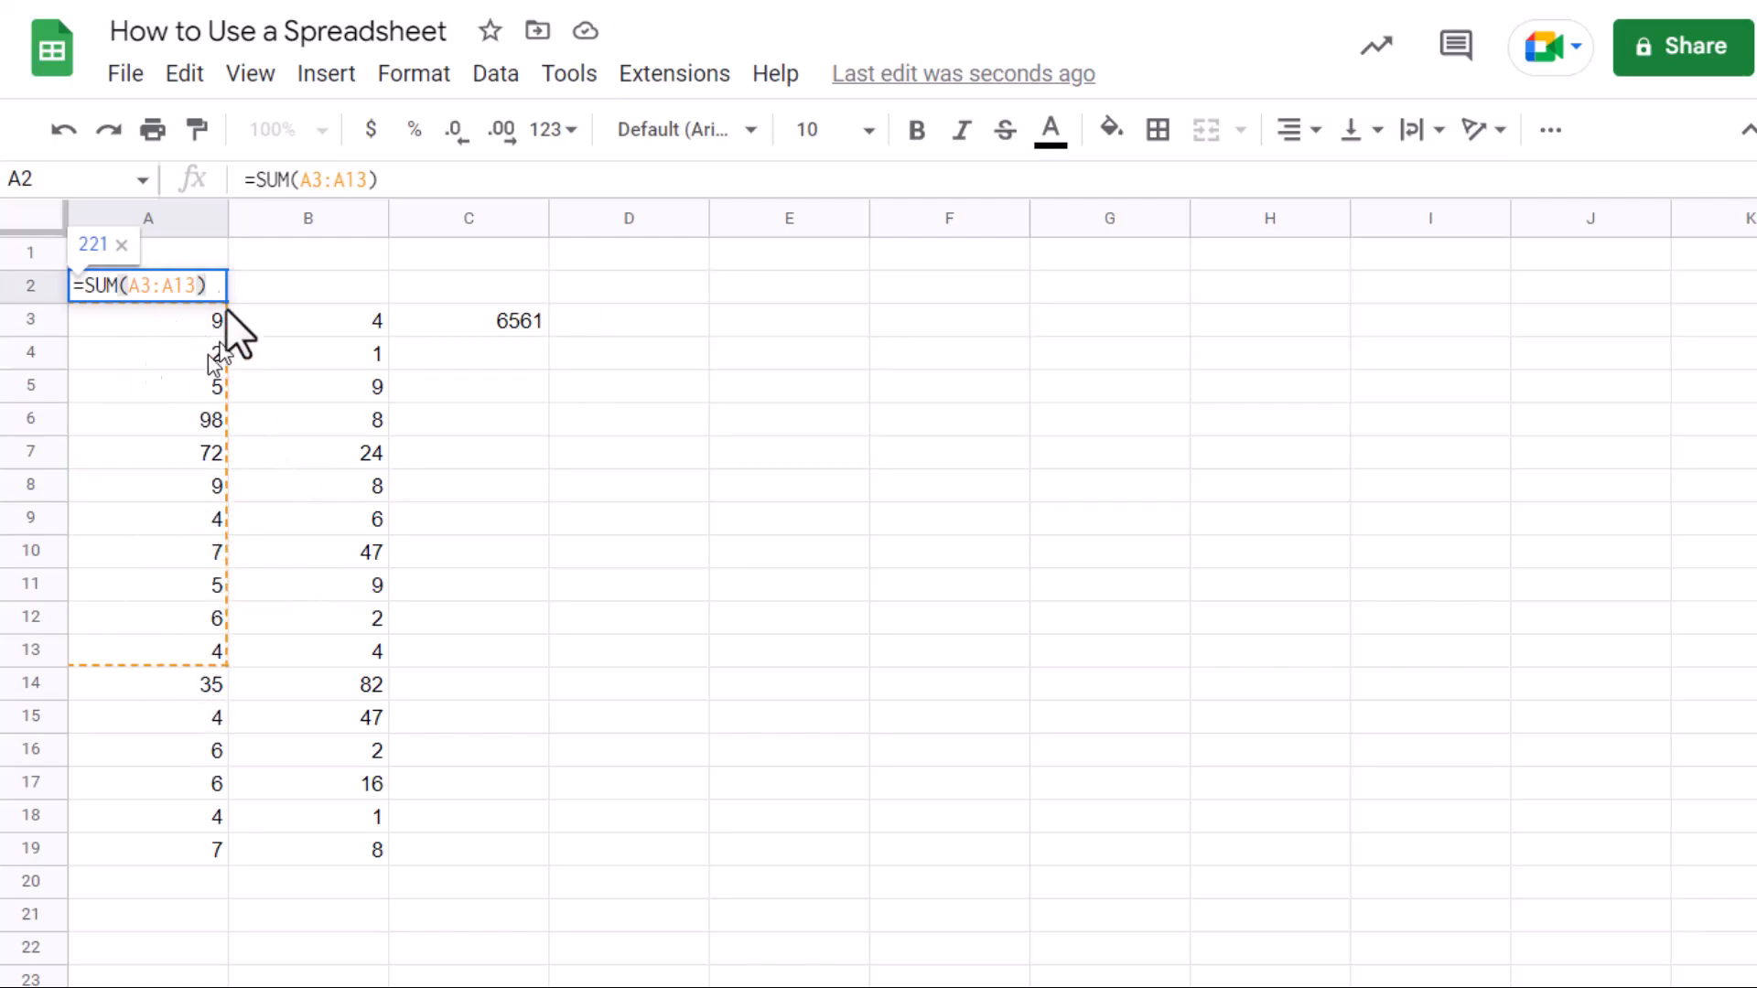
{"action": "left_click", "coordinate": [247, 732]}
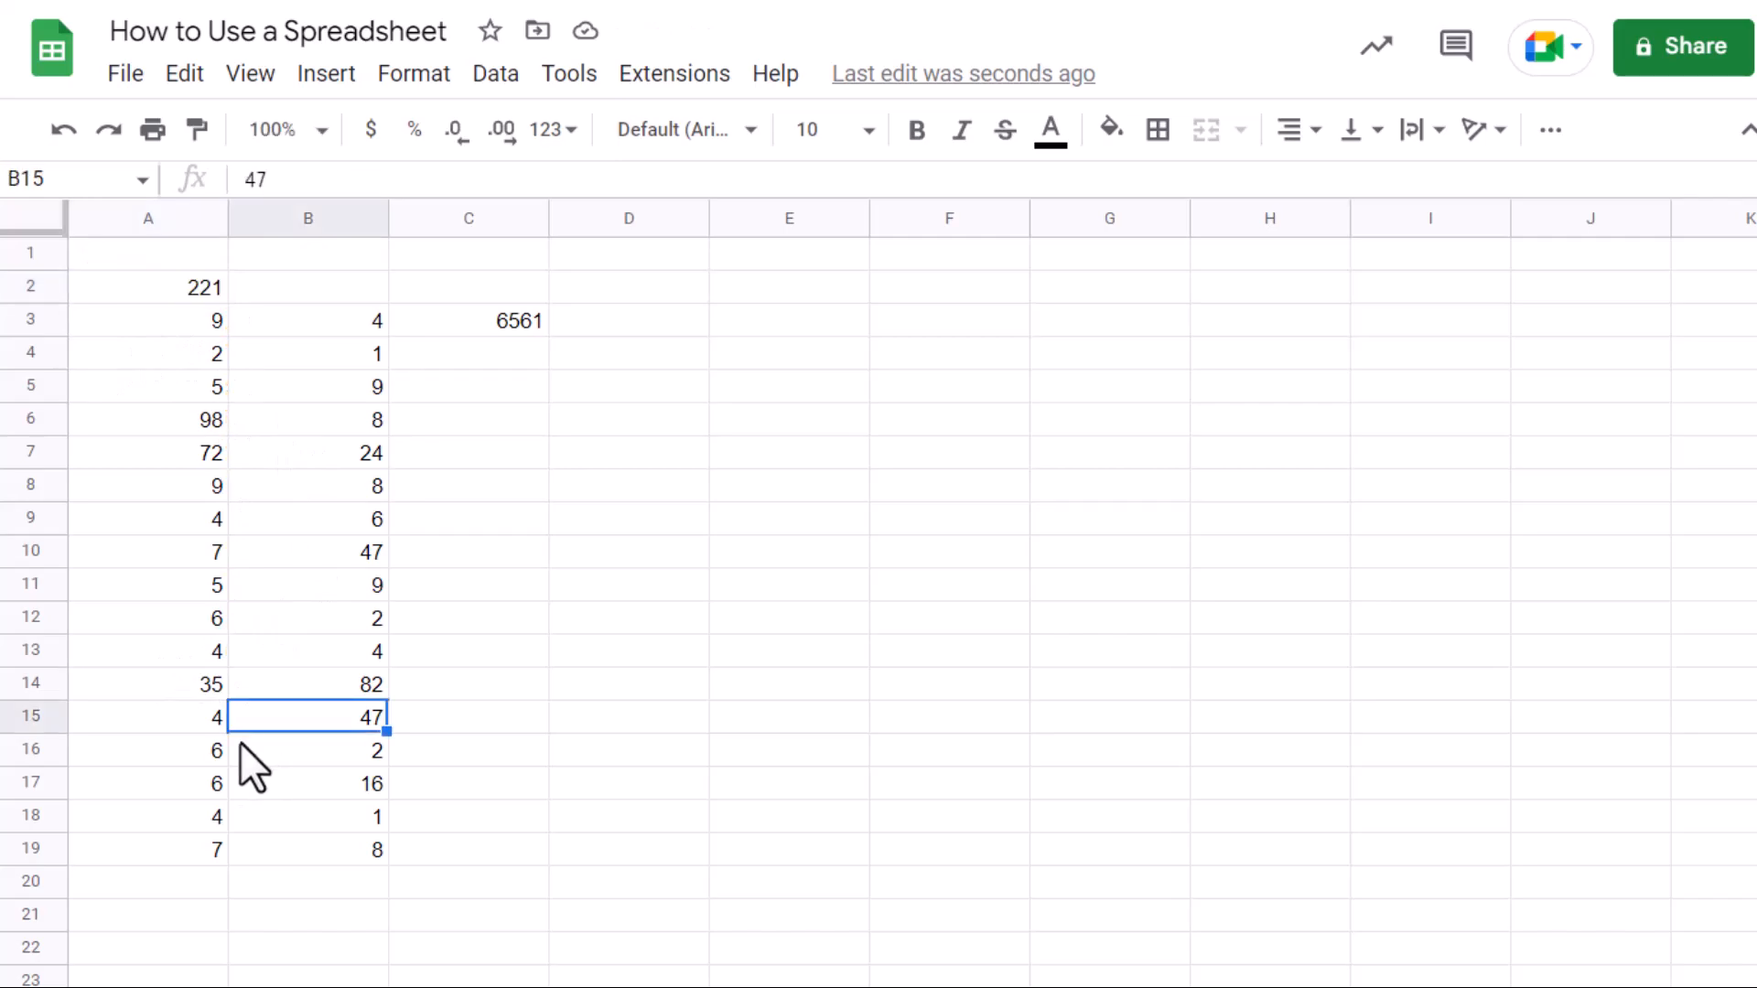
Step: Copy the SUM formula from A2 into B2 to total the same rows of column B
{"action": "left_click", "coordinate": [204, 296]}
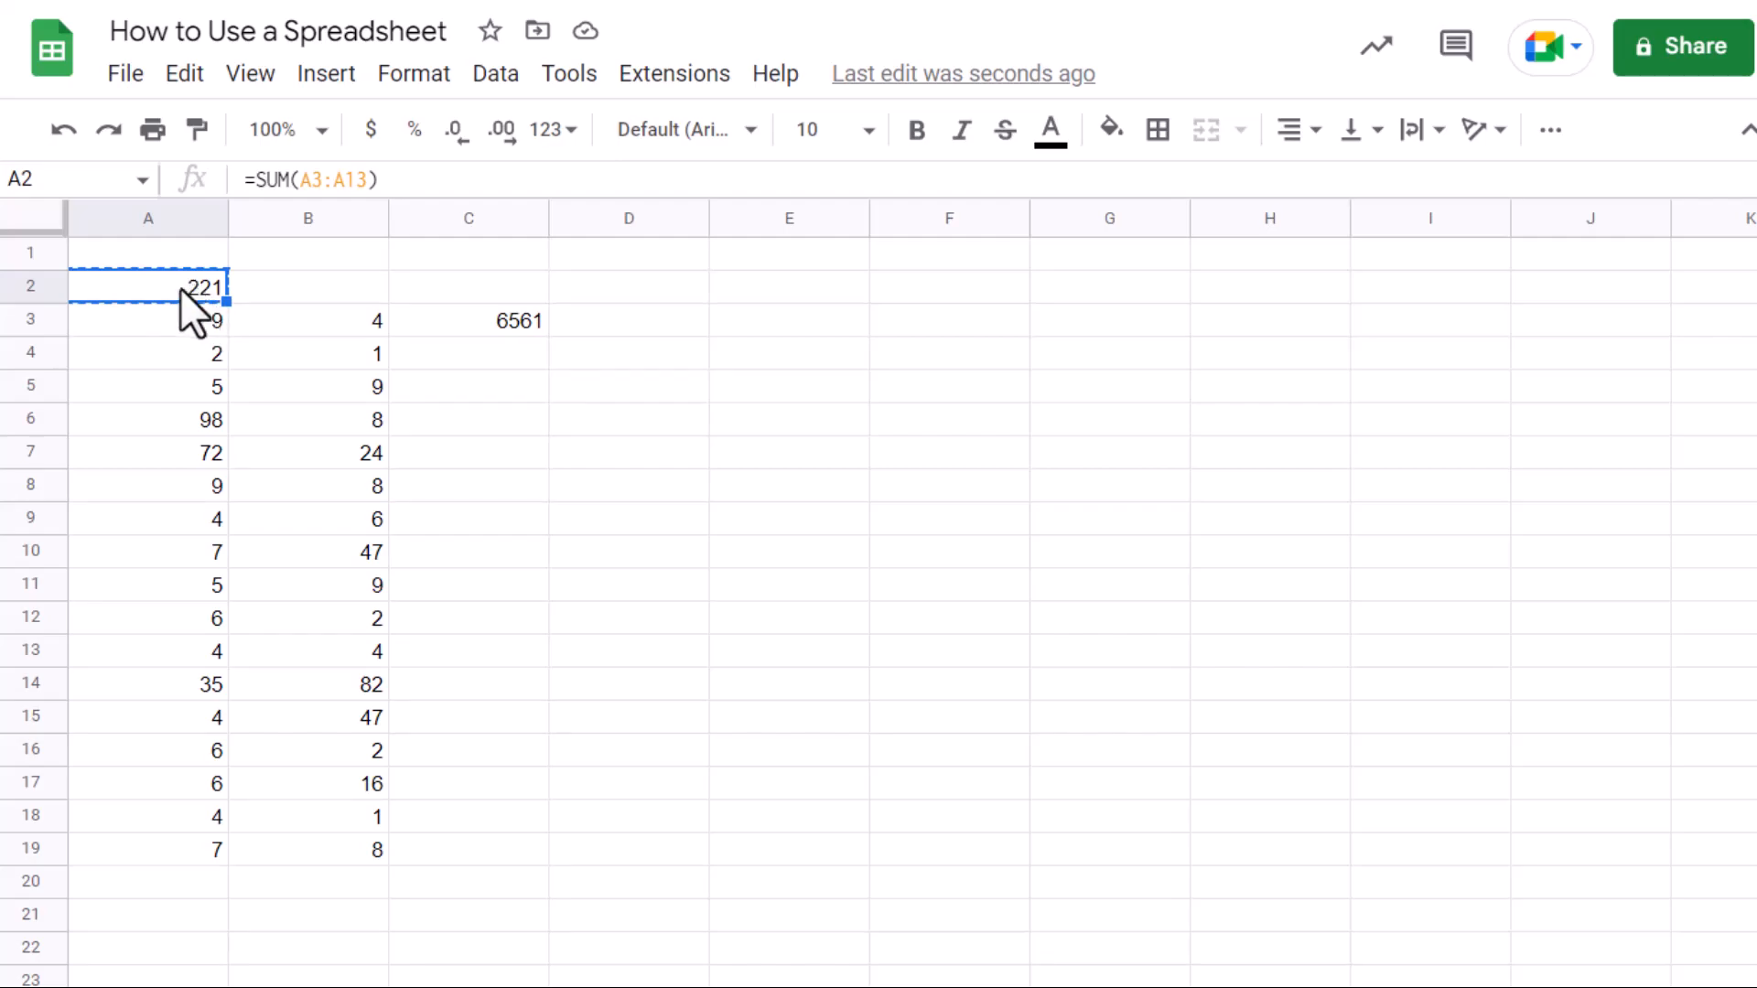
{"action": "left_click", "coordinate": [293, 290]}
{"action": "key", "text": "ctrl+v"}
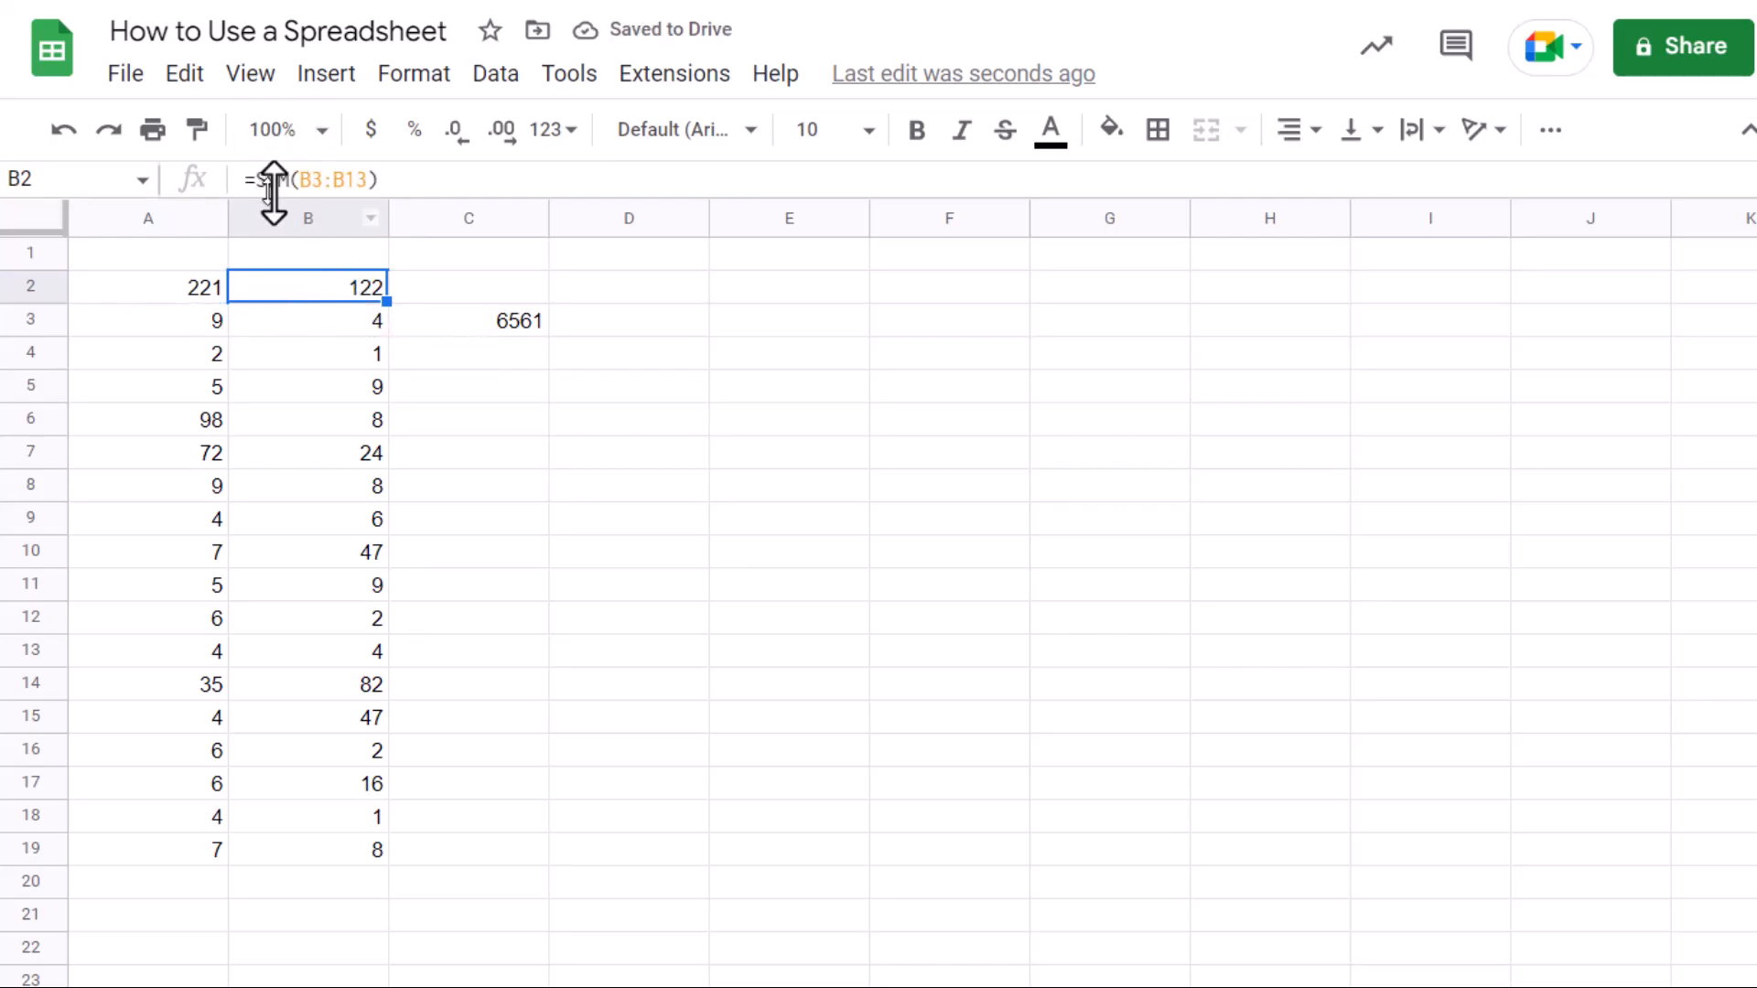
{"action": "left_click_drag", "start_coordinate": [257, 181], "coordinate": [430, 193]}
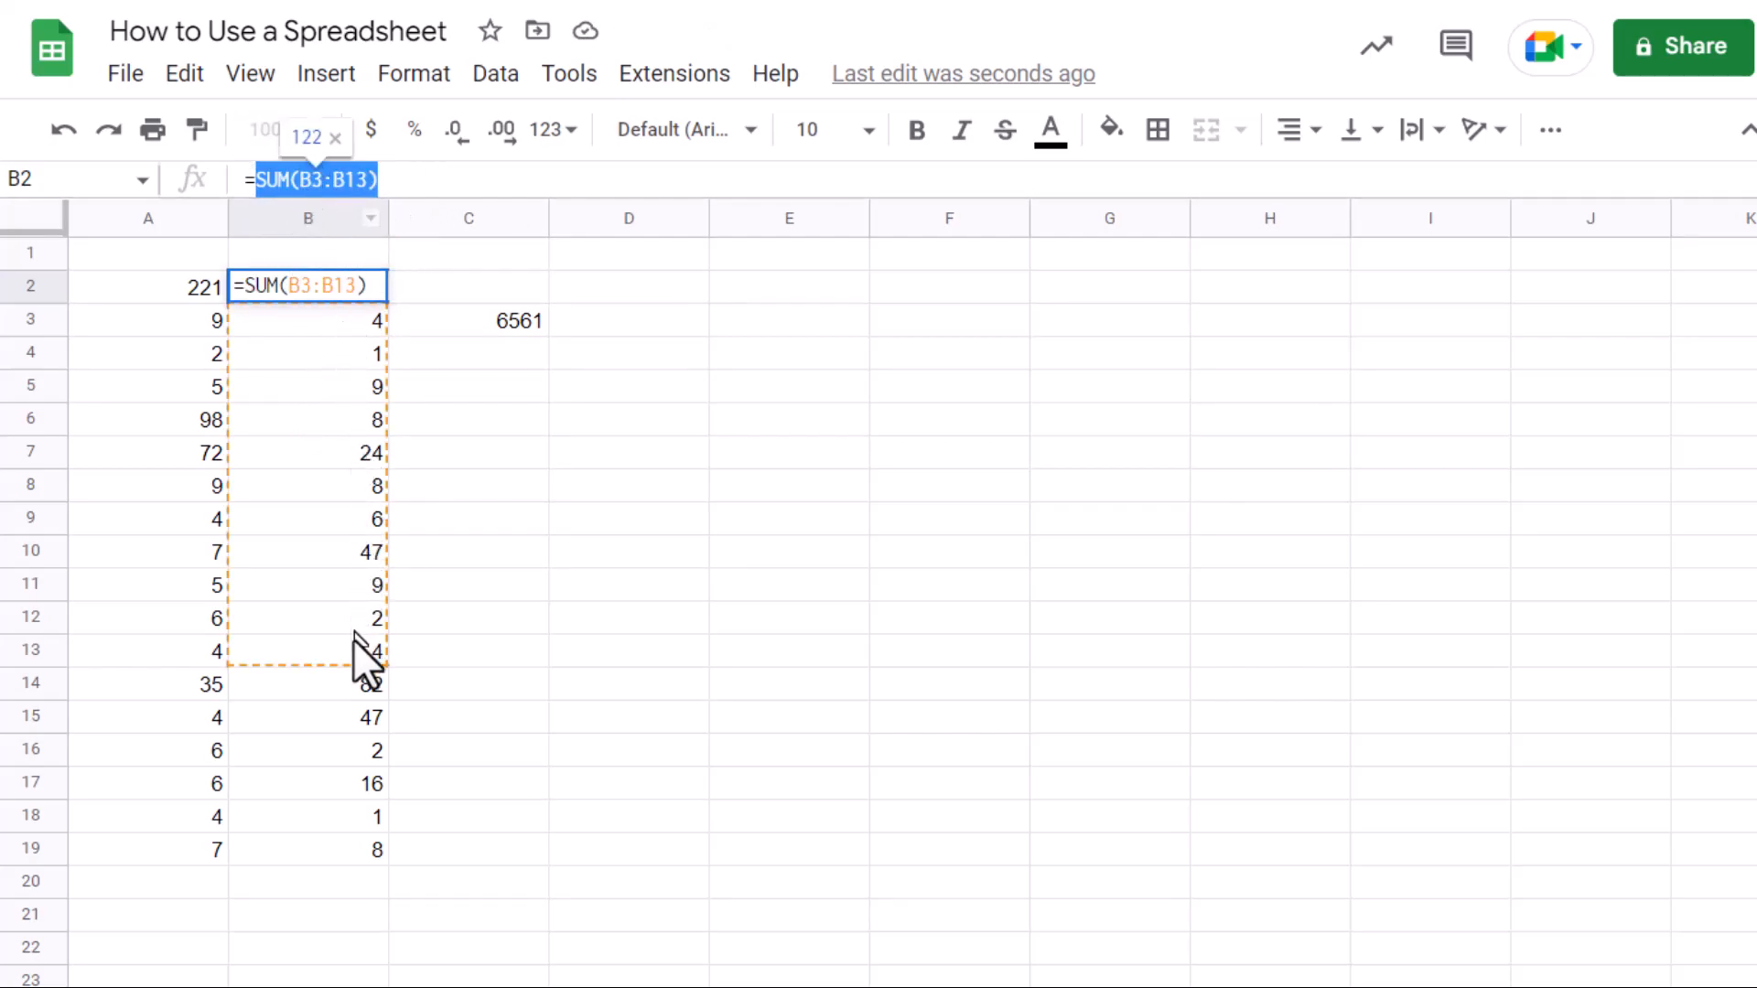
{"action": "left_click", "coordinate": [185, 287]}
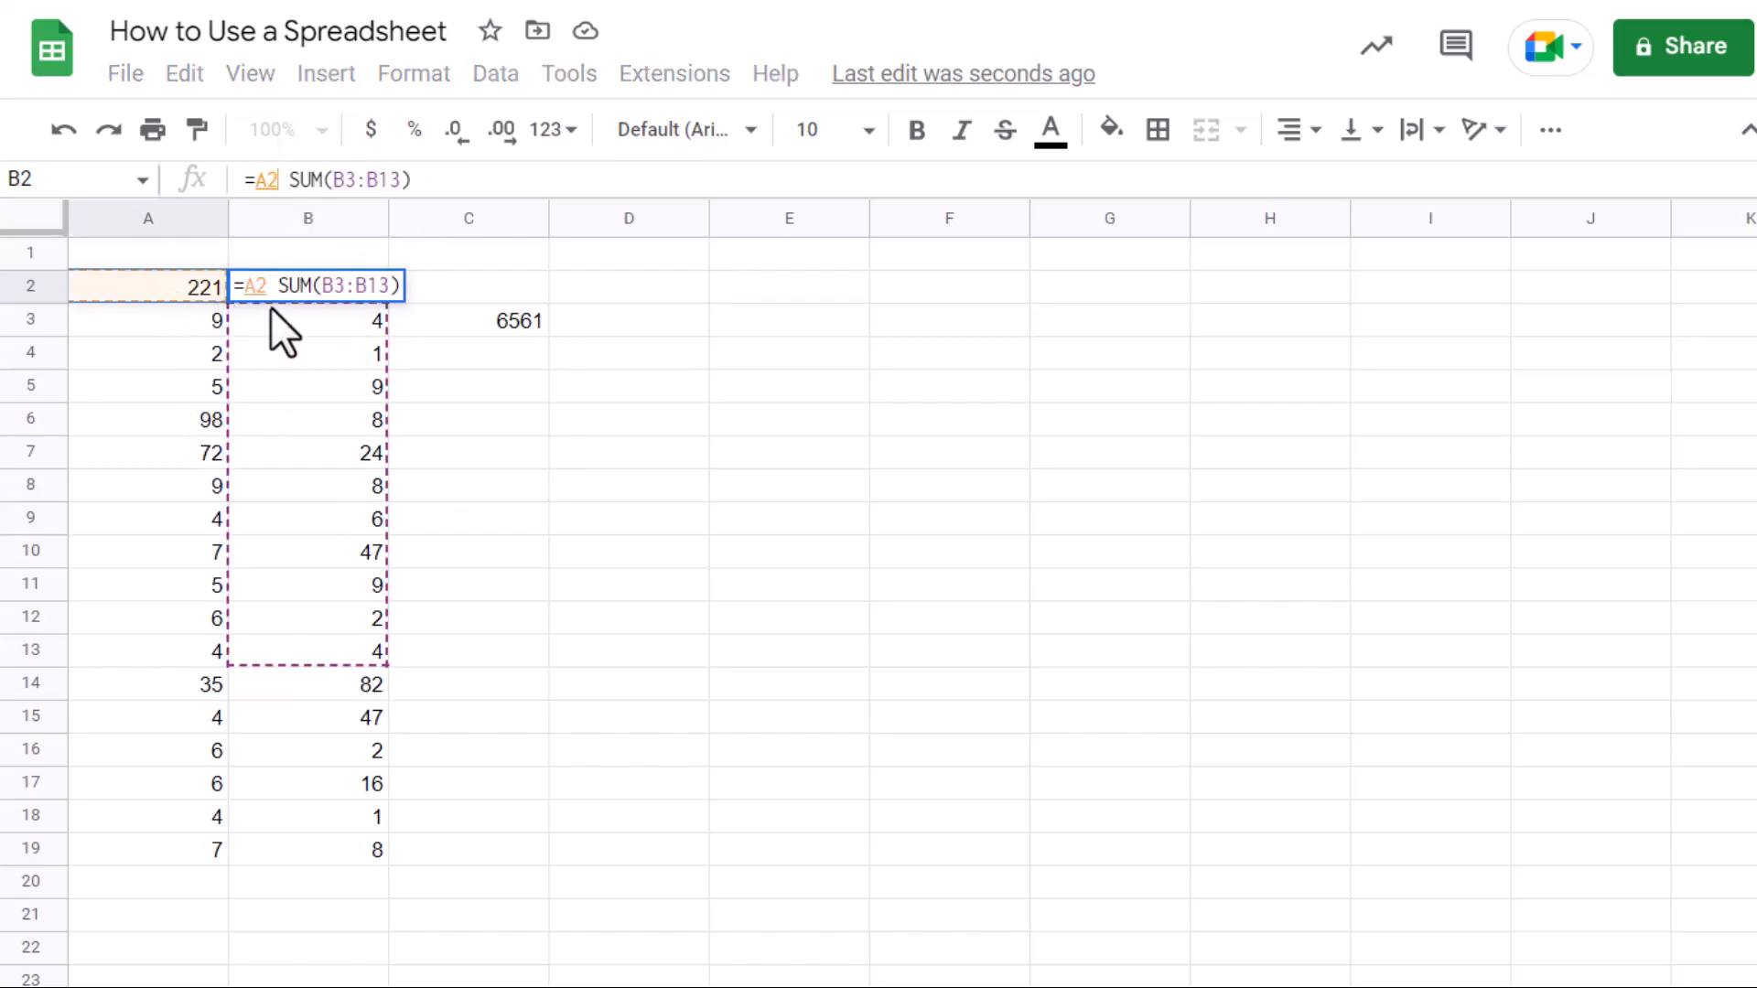
{"action": "left_click", "coordinate": [291, 284]}
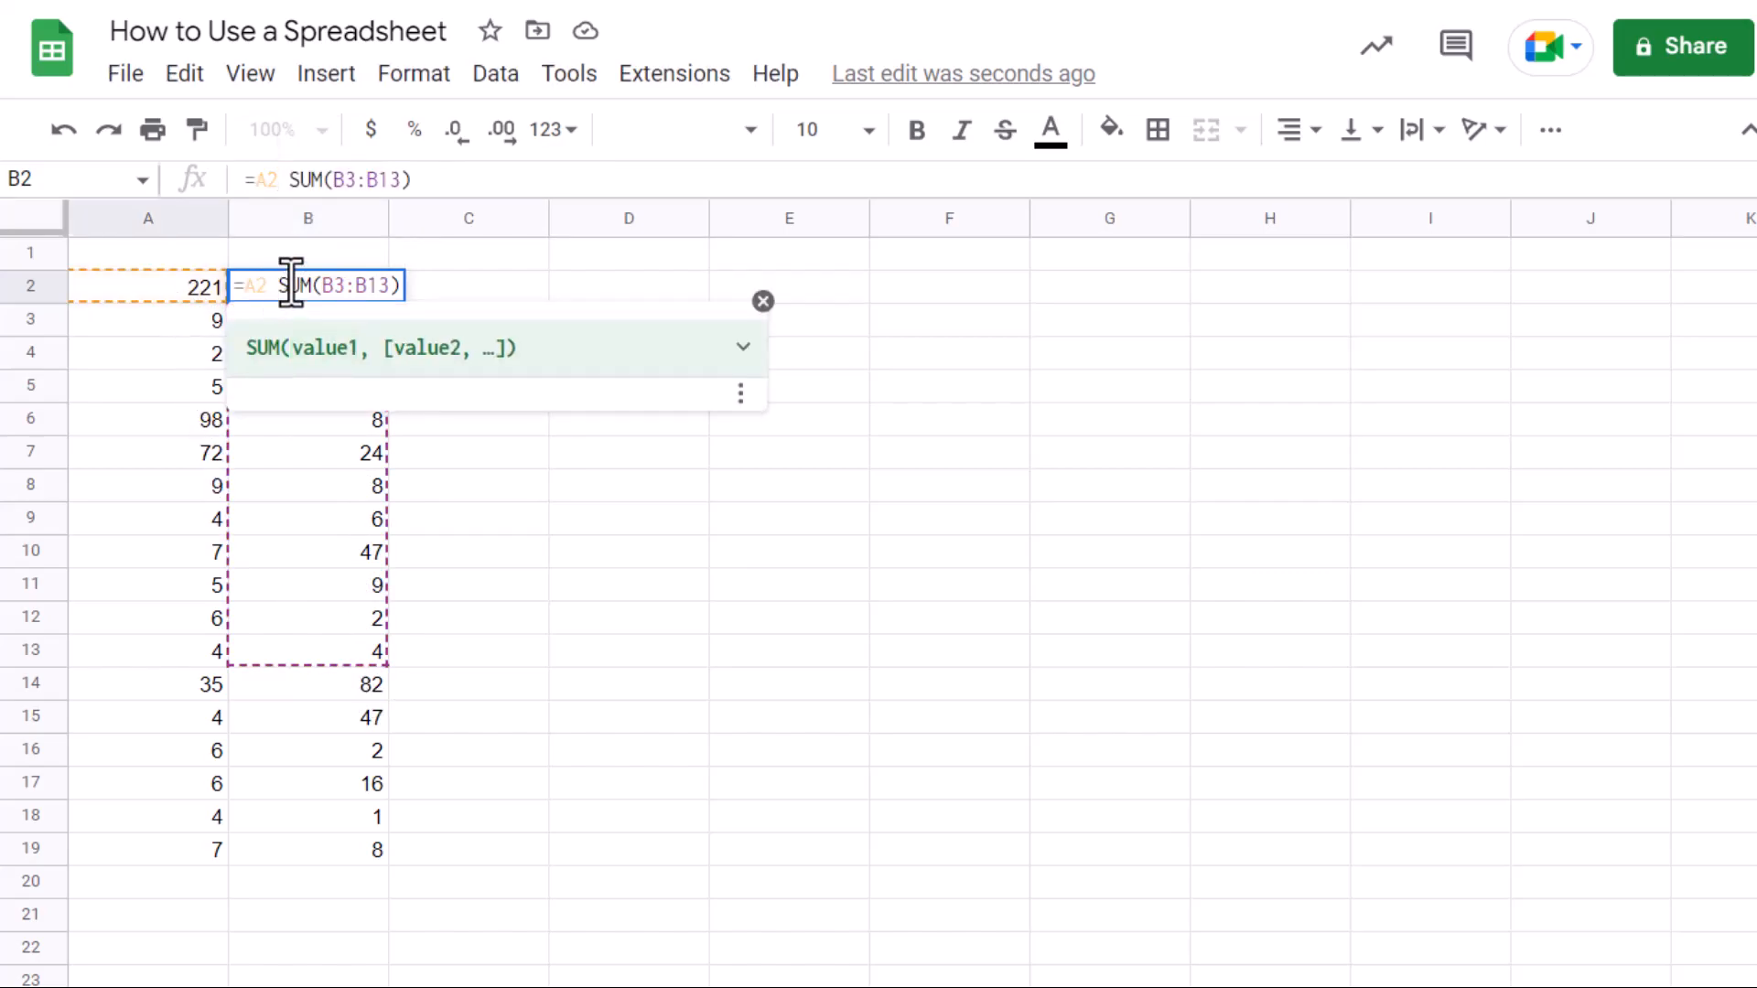
{"action": "left_click", "coordinate": [281, 286]}
{"action": "key", "text": "BackSpace"}
{"action": "key", "text": "BackSpace"}
{"action": "key", "text": "BackSpace"}
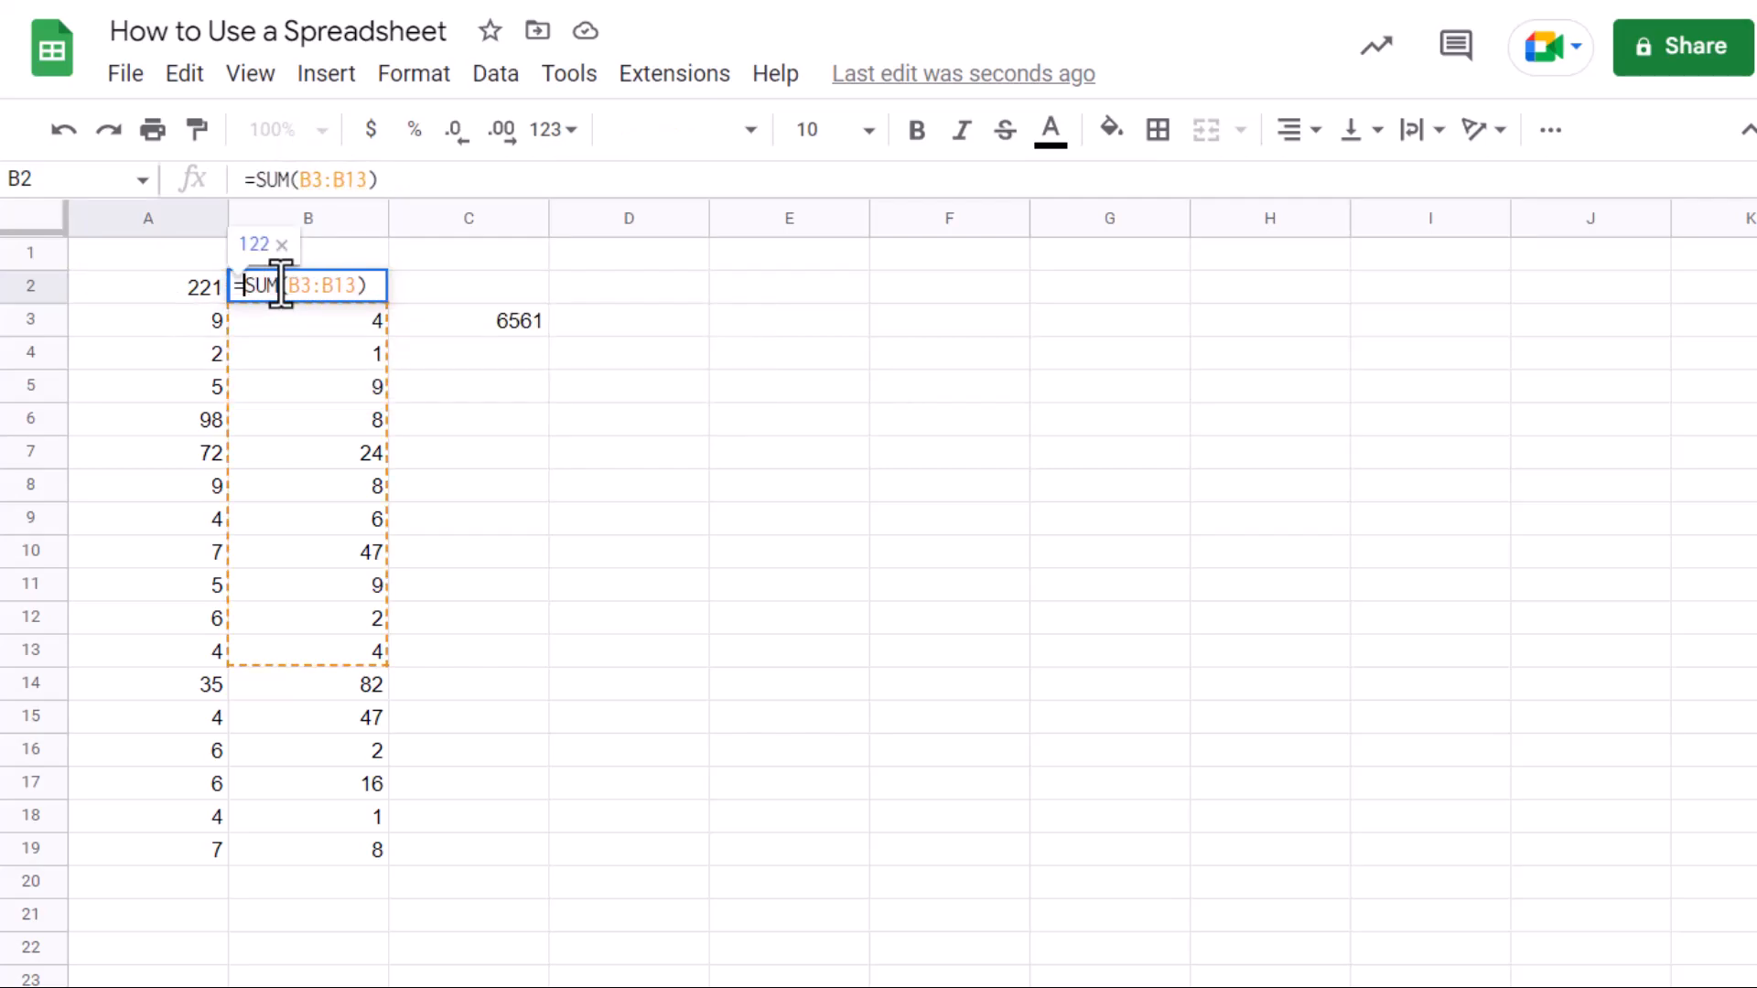
{"action": "key", "text": "Return"}
Step: Compare the SUM formulas in A2 and B2
{"action": "left_click", "coordinate": [185, 289]}
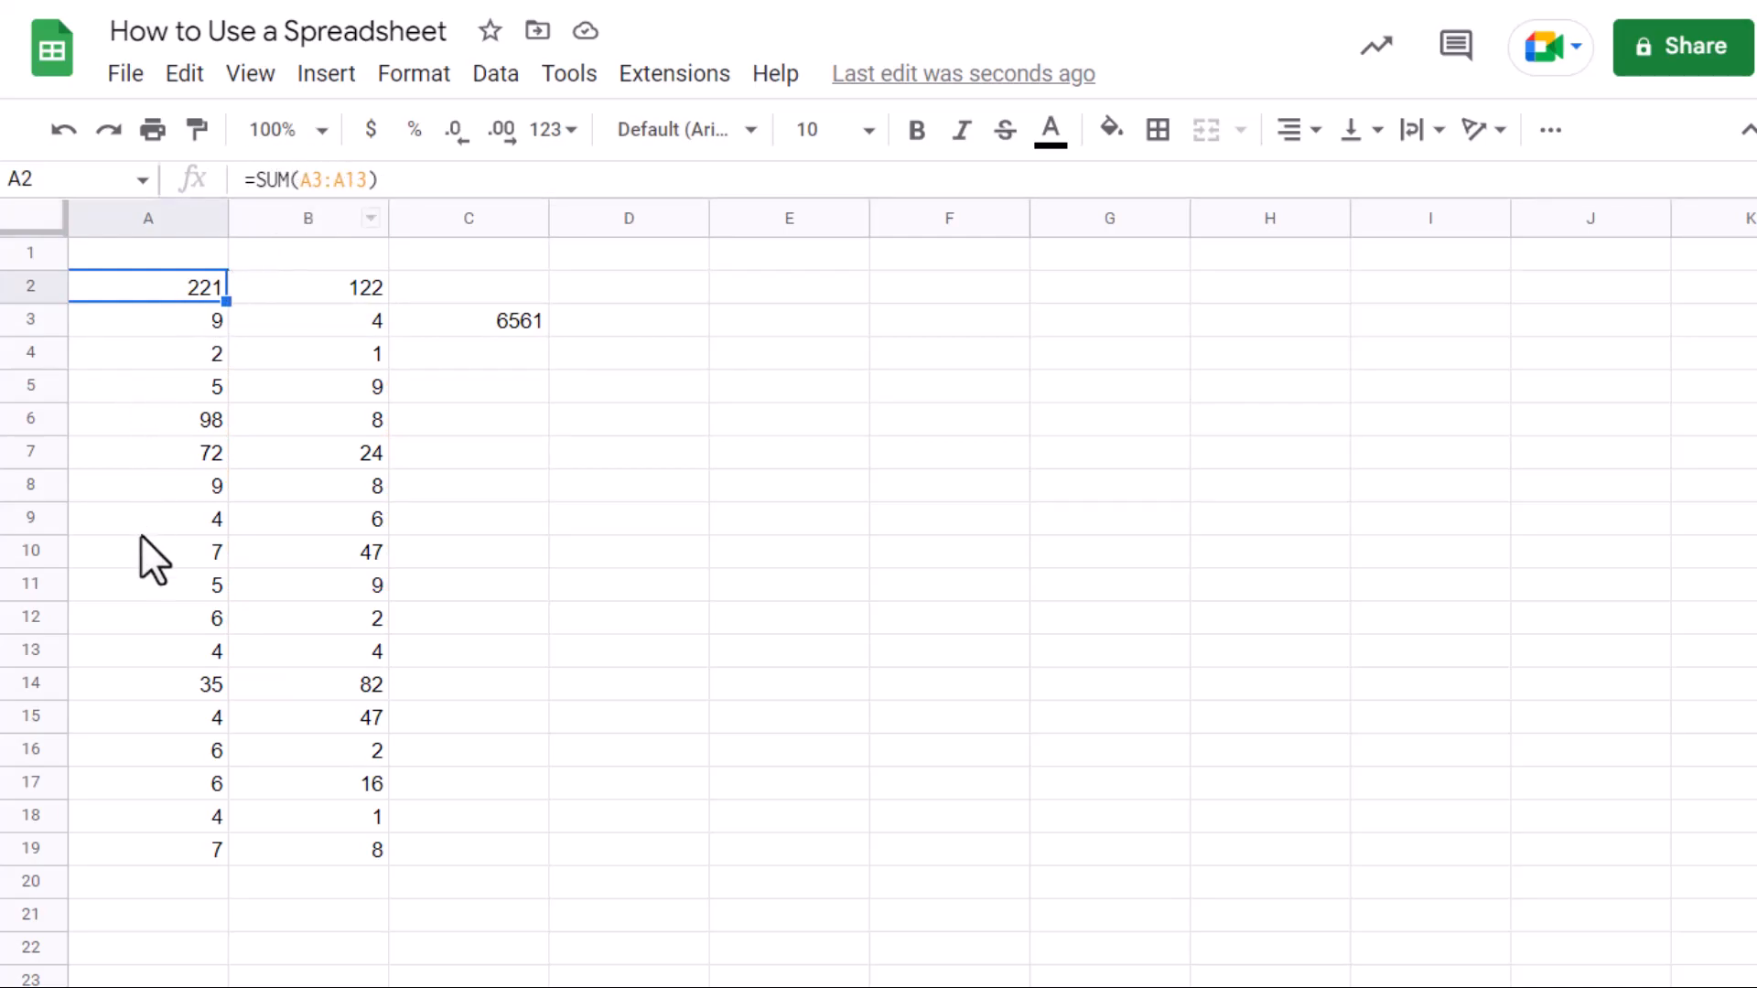
{"action": "left_click", "coordinate": [324, 285]}
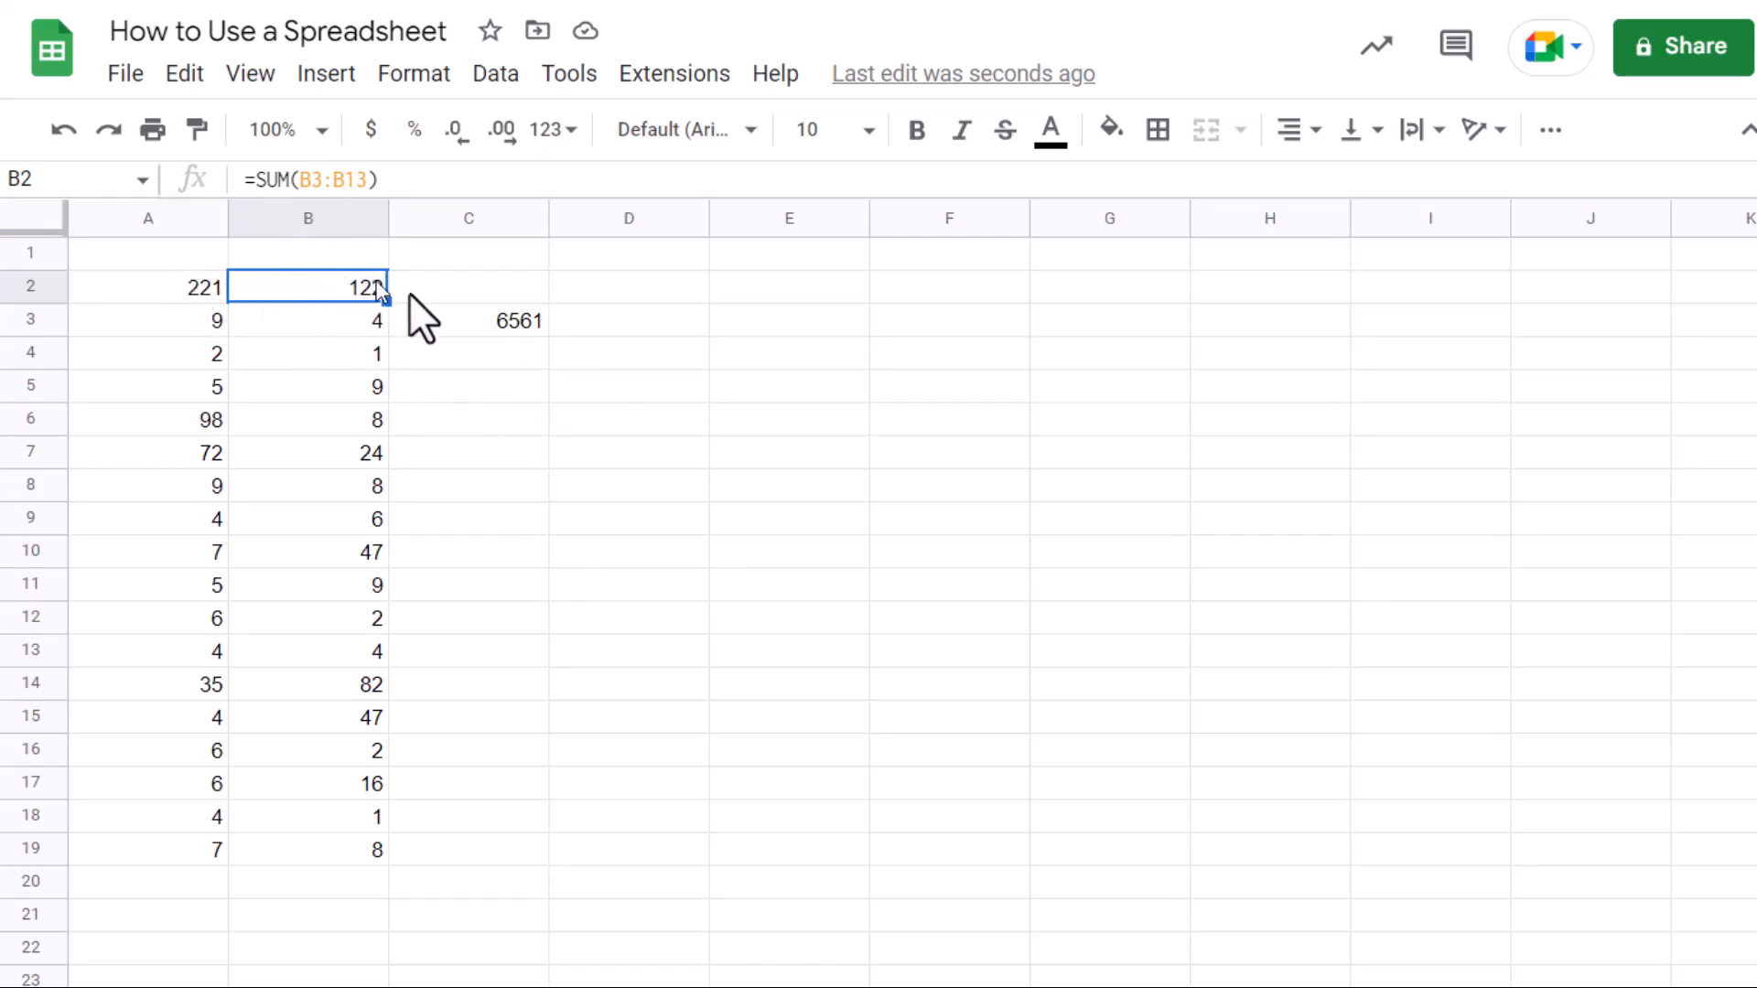
Step: Copy the exponent formula from C3 into C4 through C19
{"action": "left_click", "coordinate": [509, 322]}
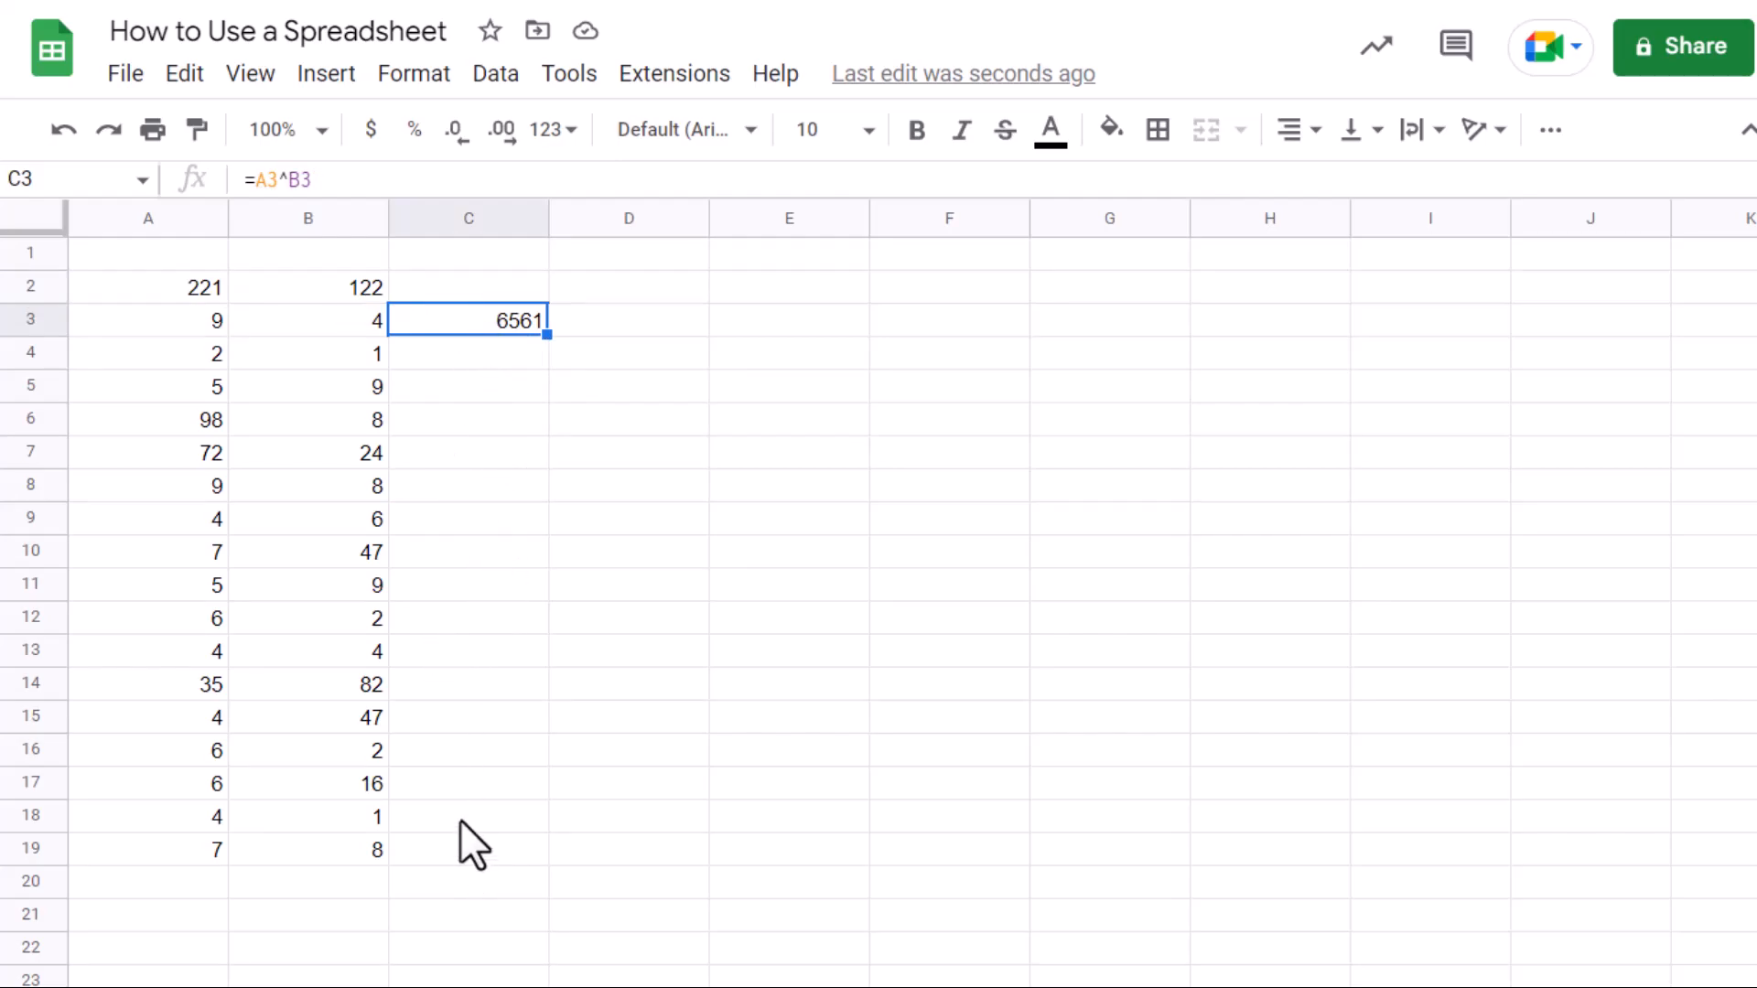
{"action": "key", "text": "ctrl+c"}
{"action": "left_click_drag", "start_coordinate": [481, 351], "coordinate": [476, 849]}
{"action": "key", "text": "ctrl+v"}
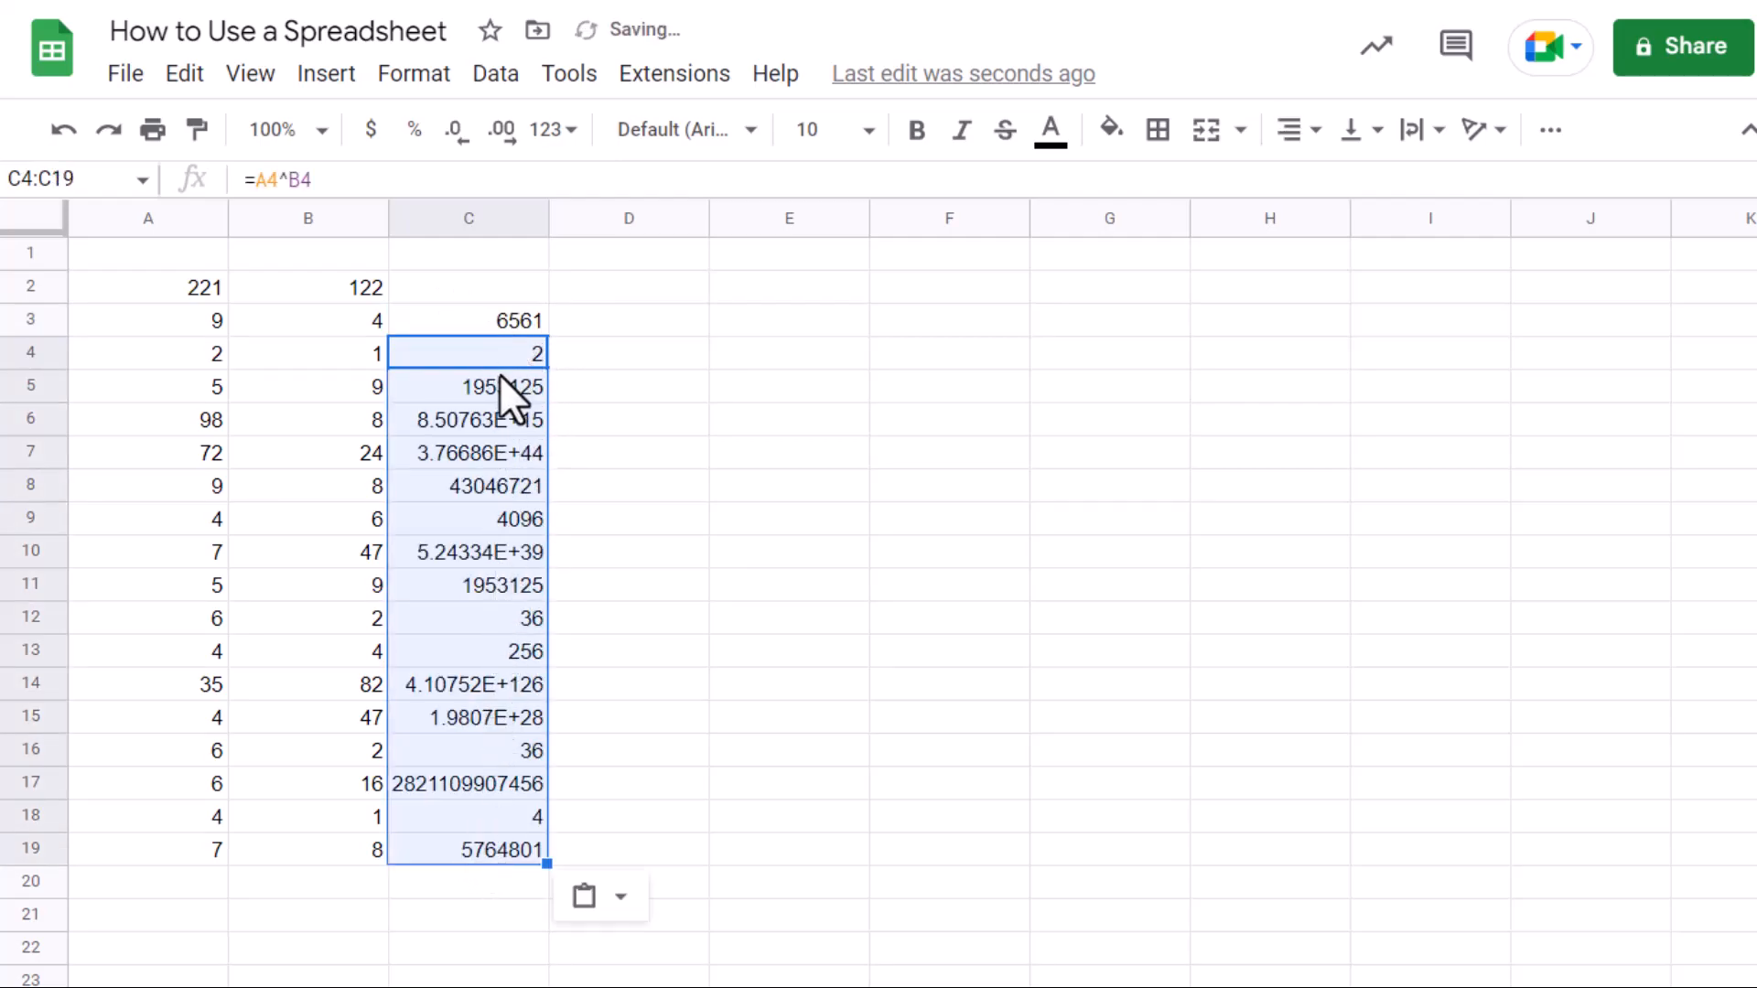
Step: Check which cells the copied formula in C4 refers to, leaving the formula as it is
{"action": "left_click", "coordinate": [198, 348]}
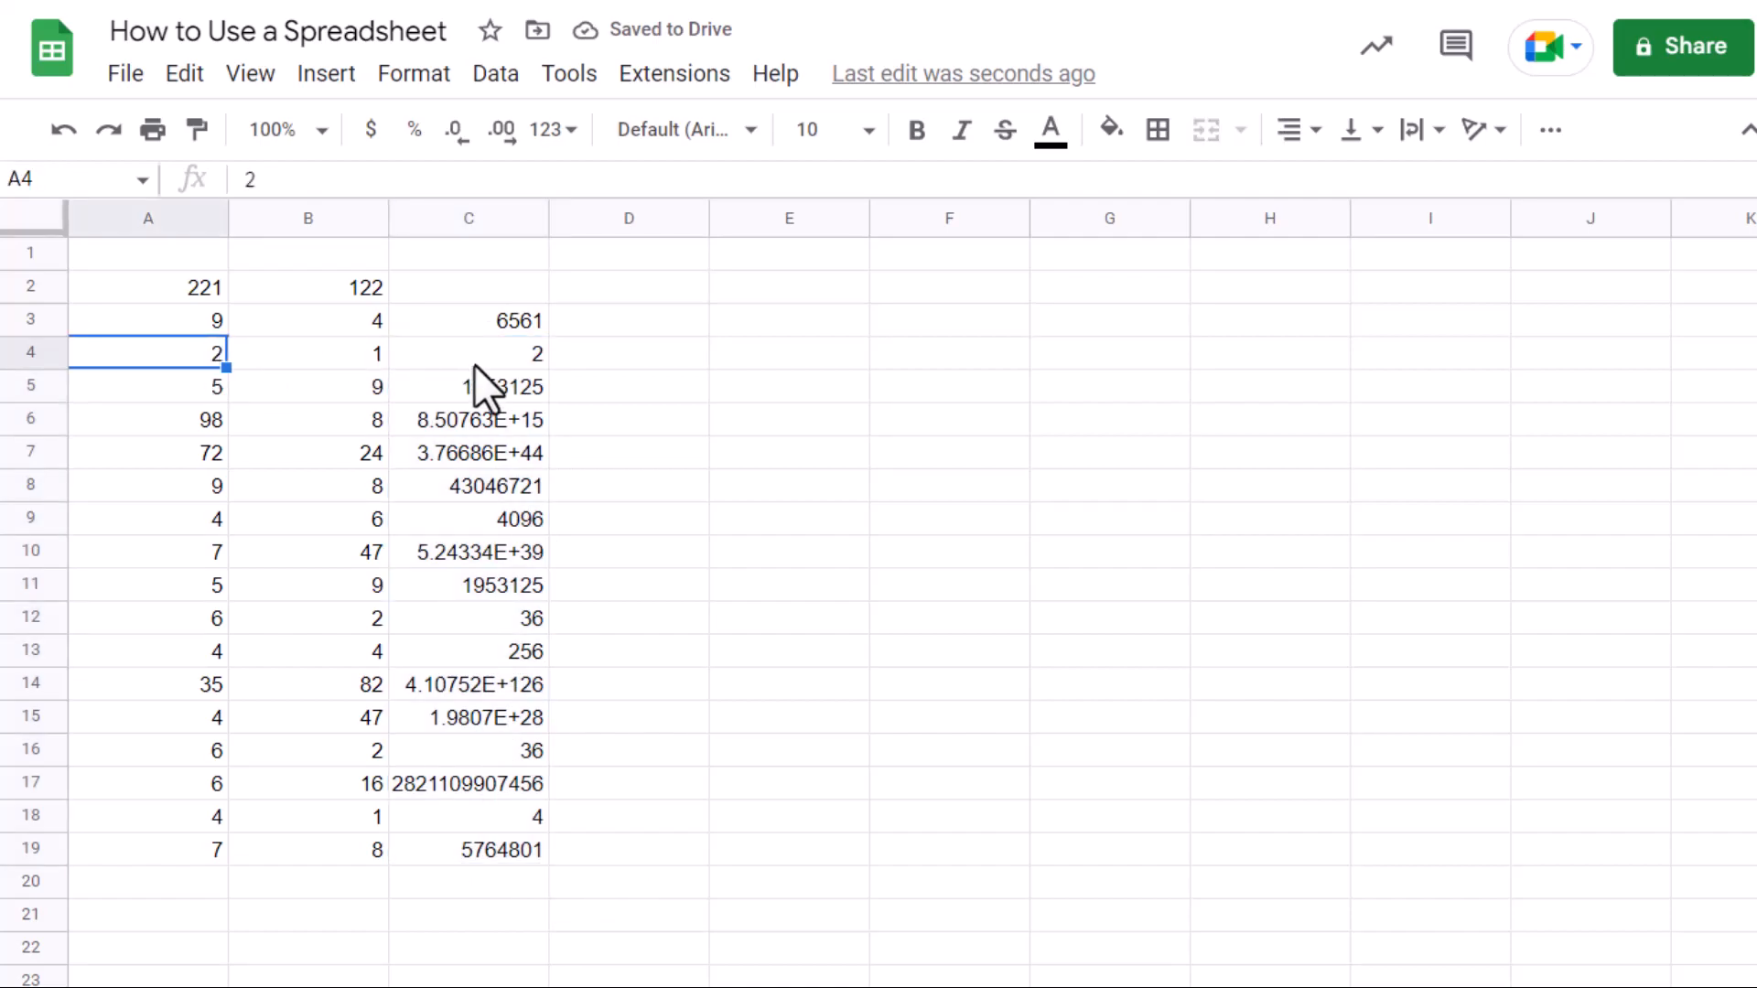
{"action": "left_click", "coordinate": [484, 358]}
{"action": "double_click", "coordinate": [488, 356]}
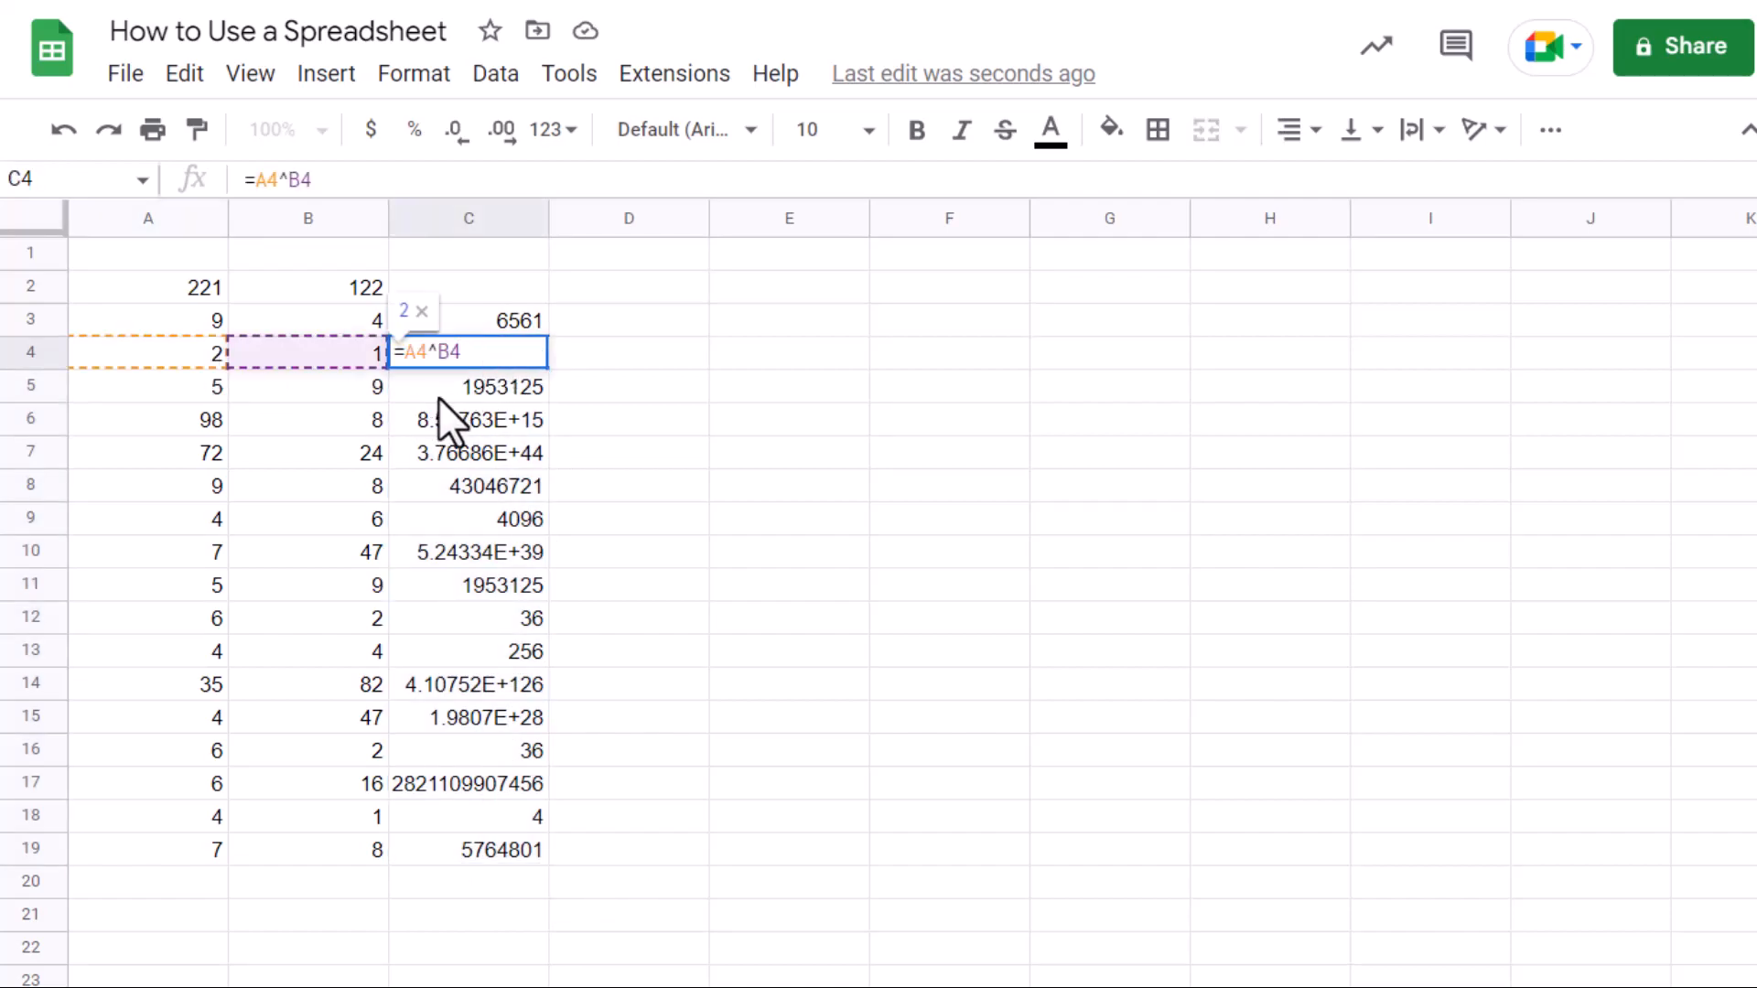
{"action": "key", "text": "Return"}
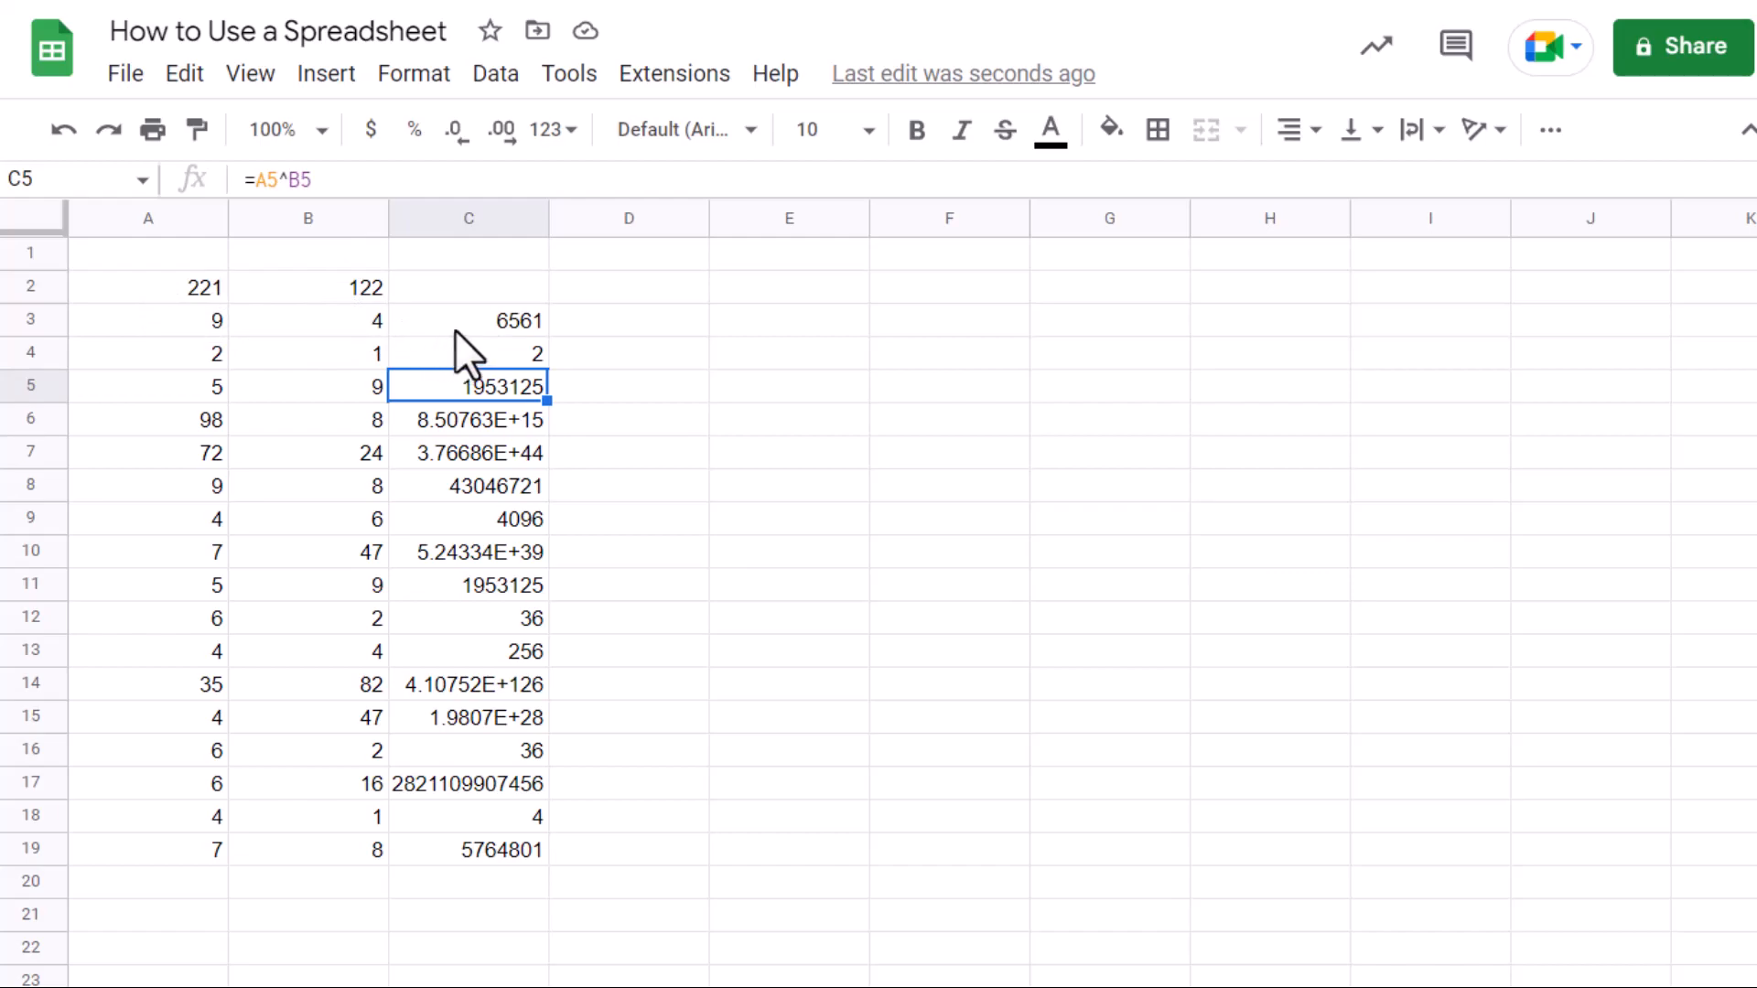
Step: Clear the formulas from C3 through C19
{"action": "left_click_drag", "start_coordinate": [464, 321], "coordinate": [470, 835]}
{"action": "key", "text": "Delete"}
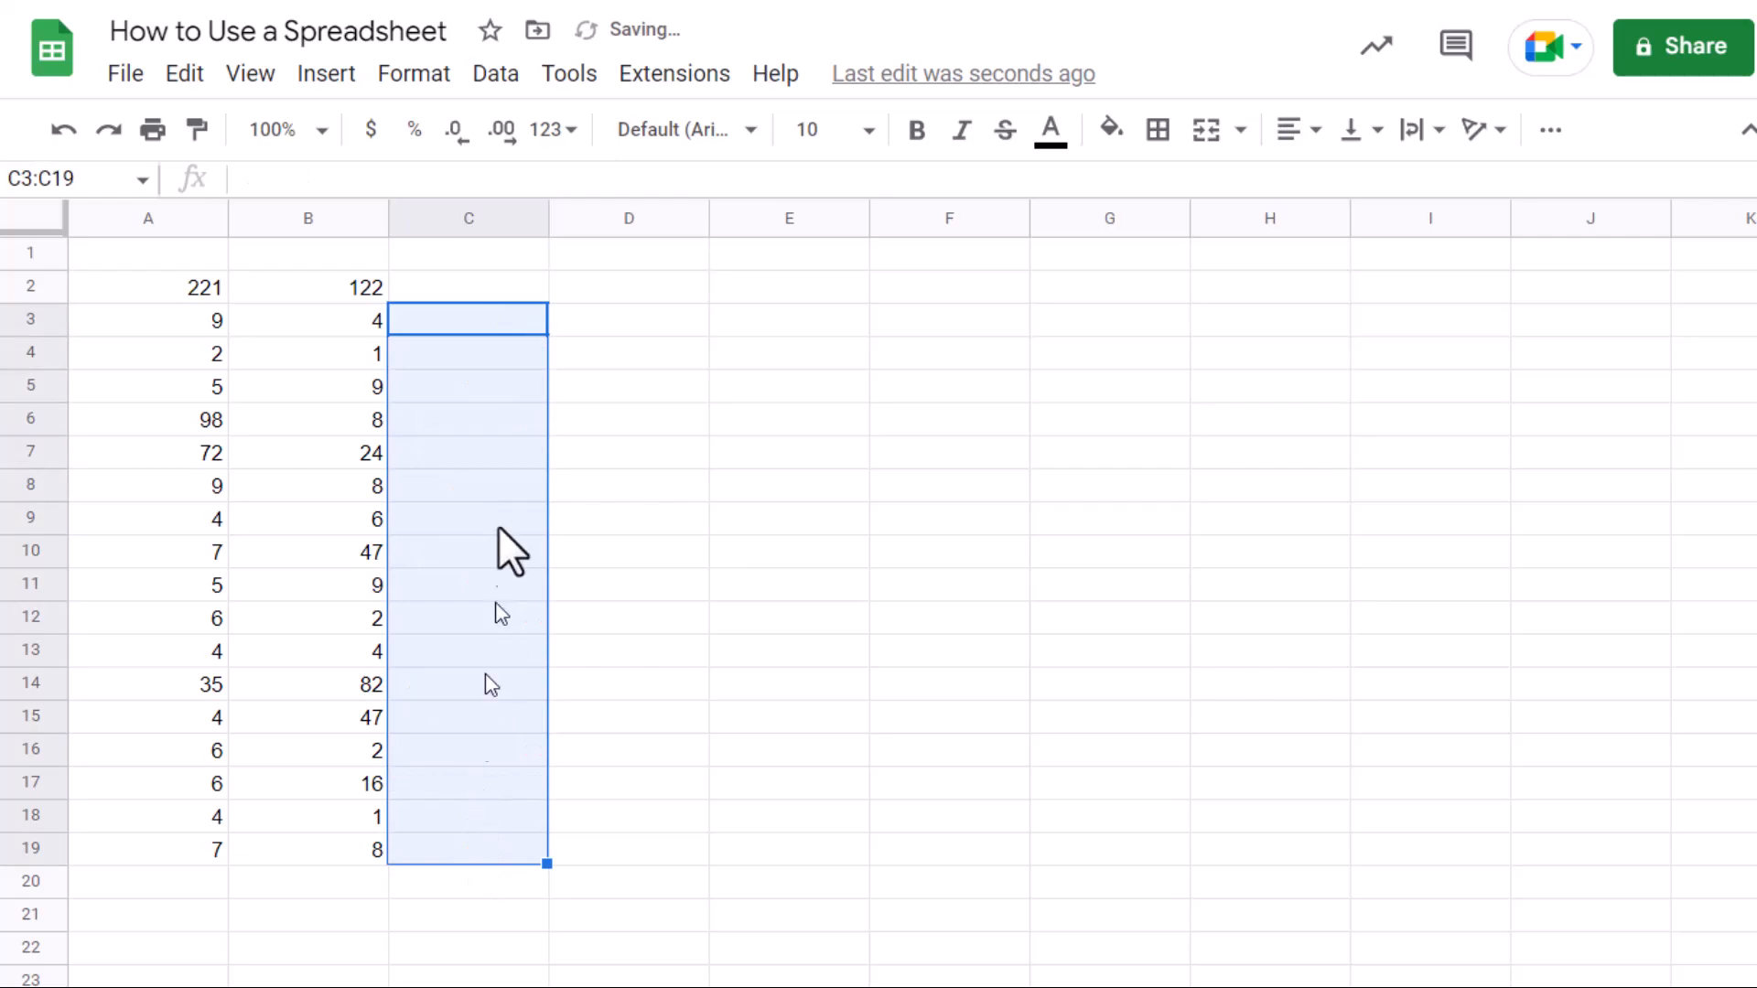
{"action": "left_click", "coordinate": [488, 354]}
{"action": "left_click", "coordinate": [195, 320]}
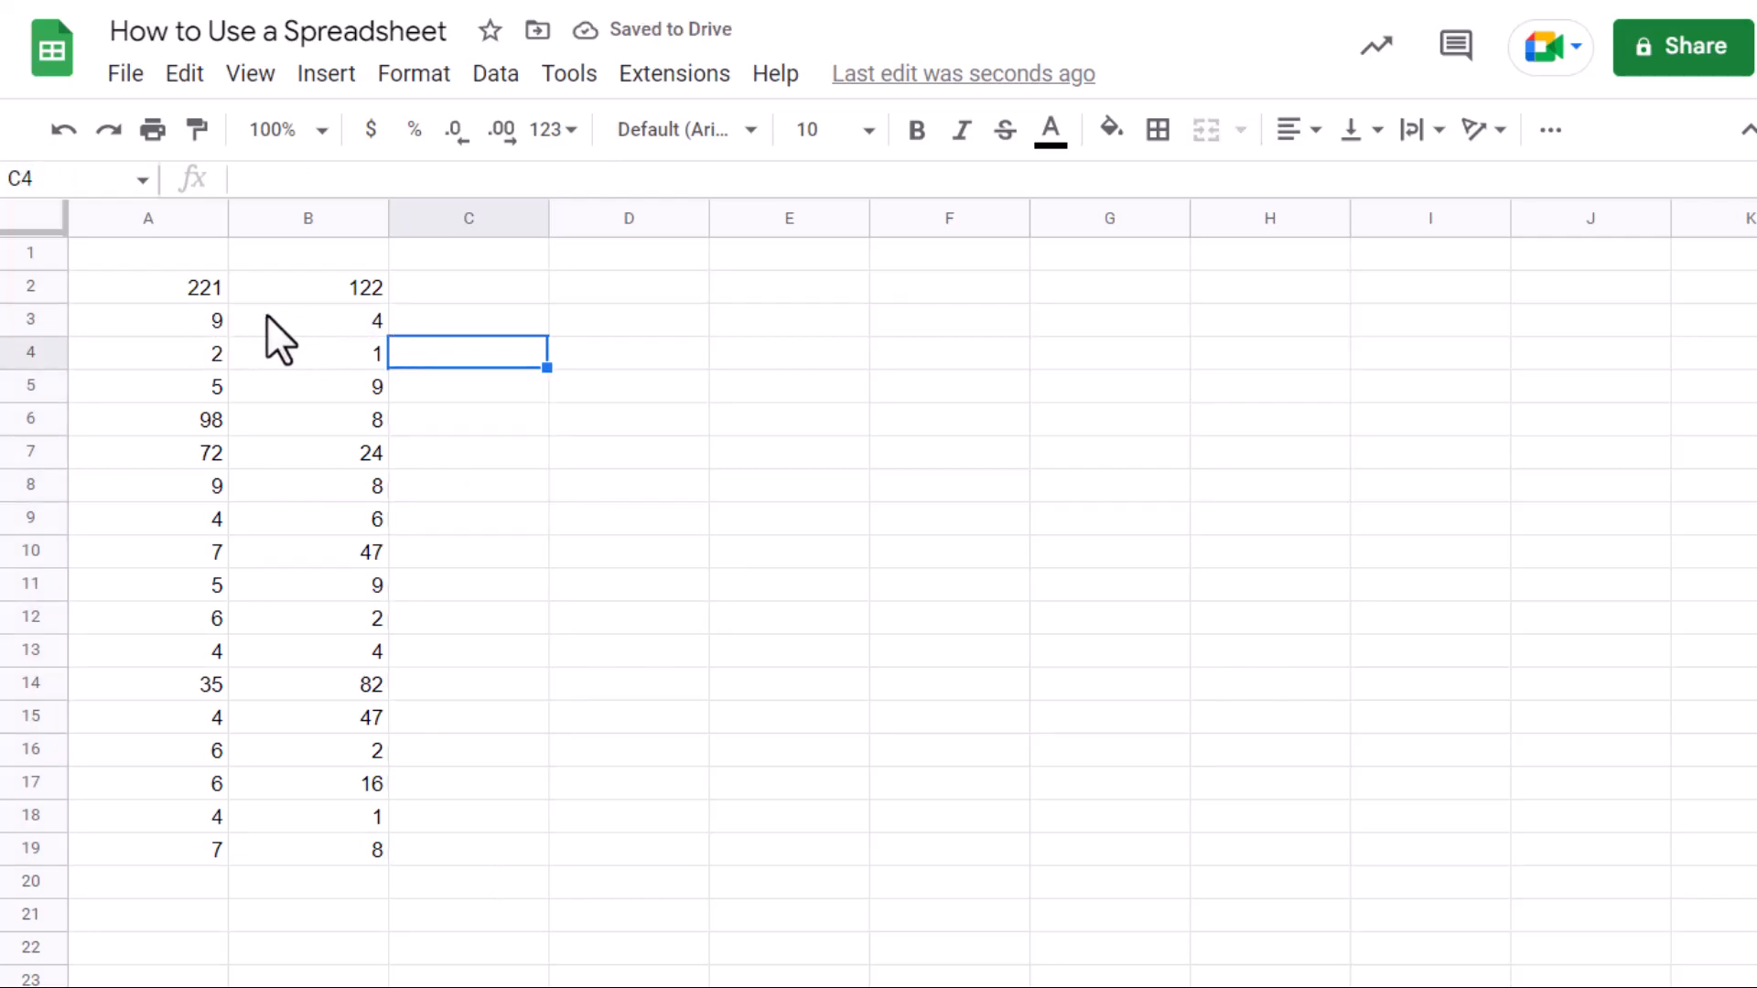
{"action": "left_click", "coordinate": [279, 320]}
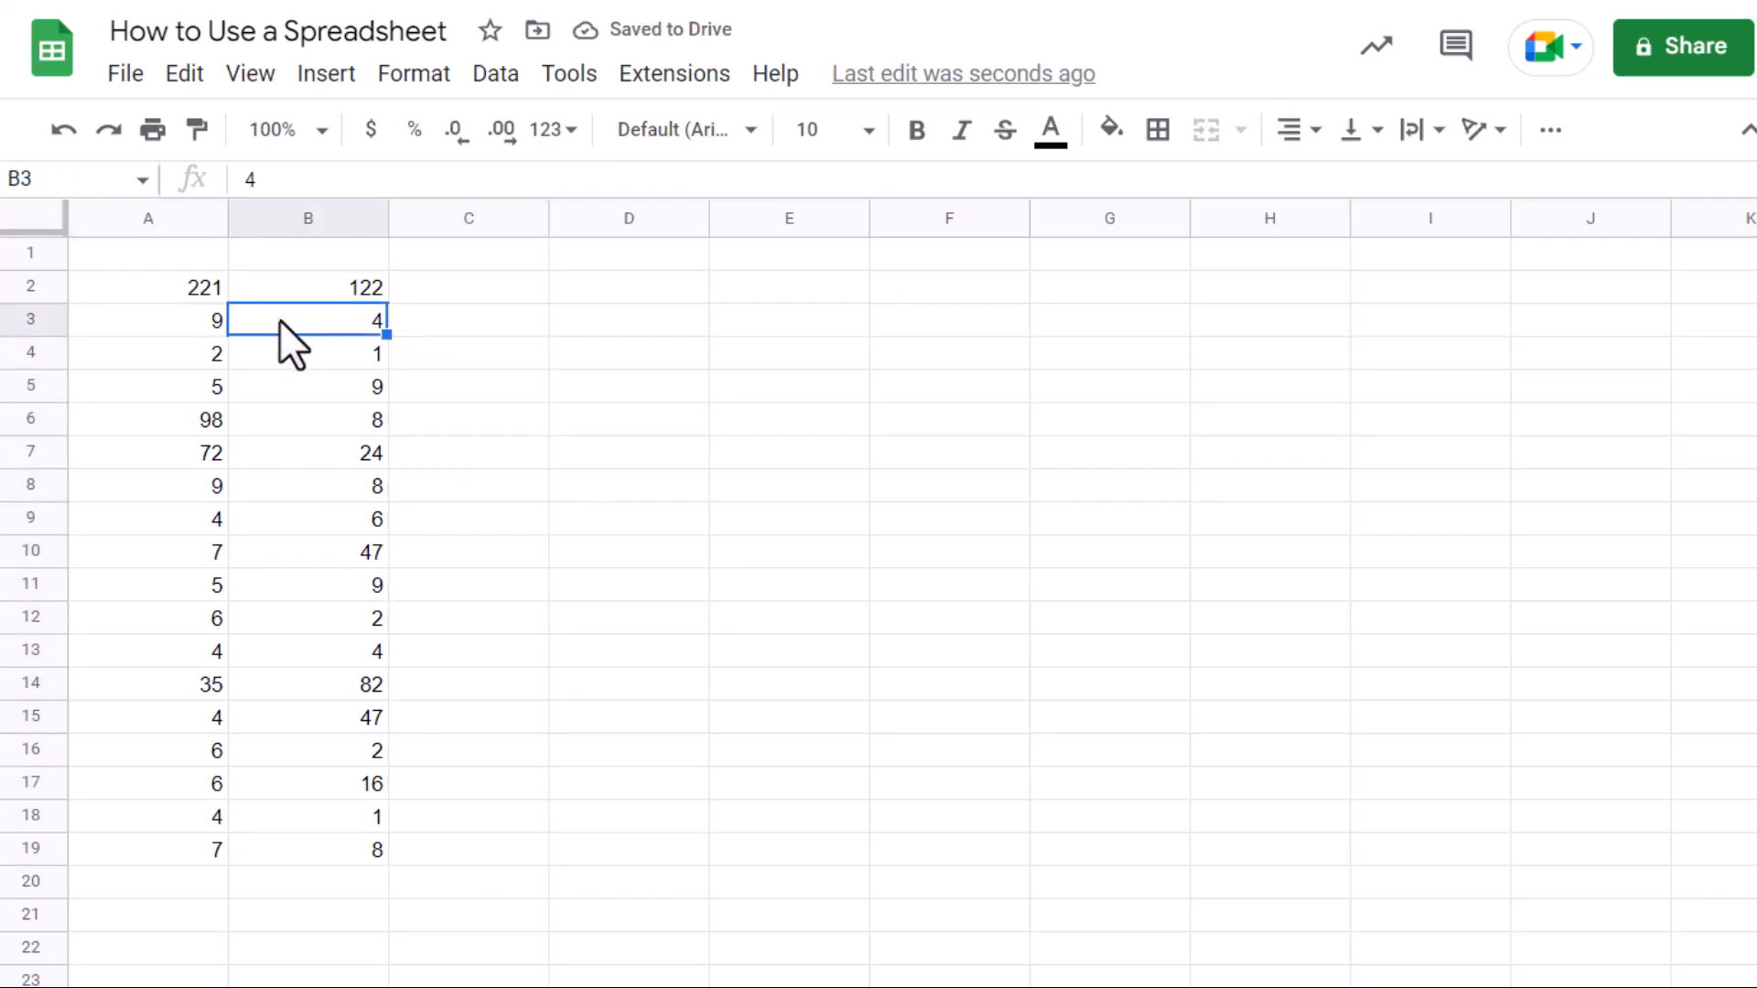
Step: Enter the value 5 in cell A1
{"action": "left_click", "coordinate": [188, 259]}
{"action": "type", "text": "5"}
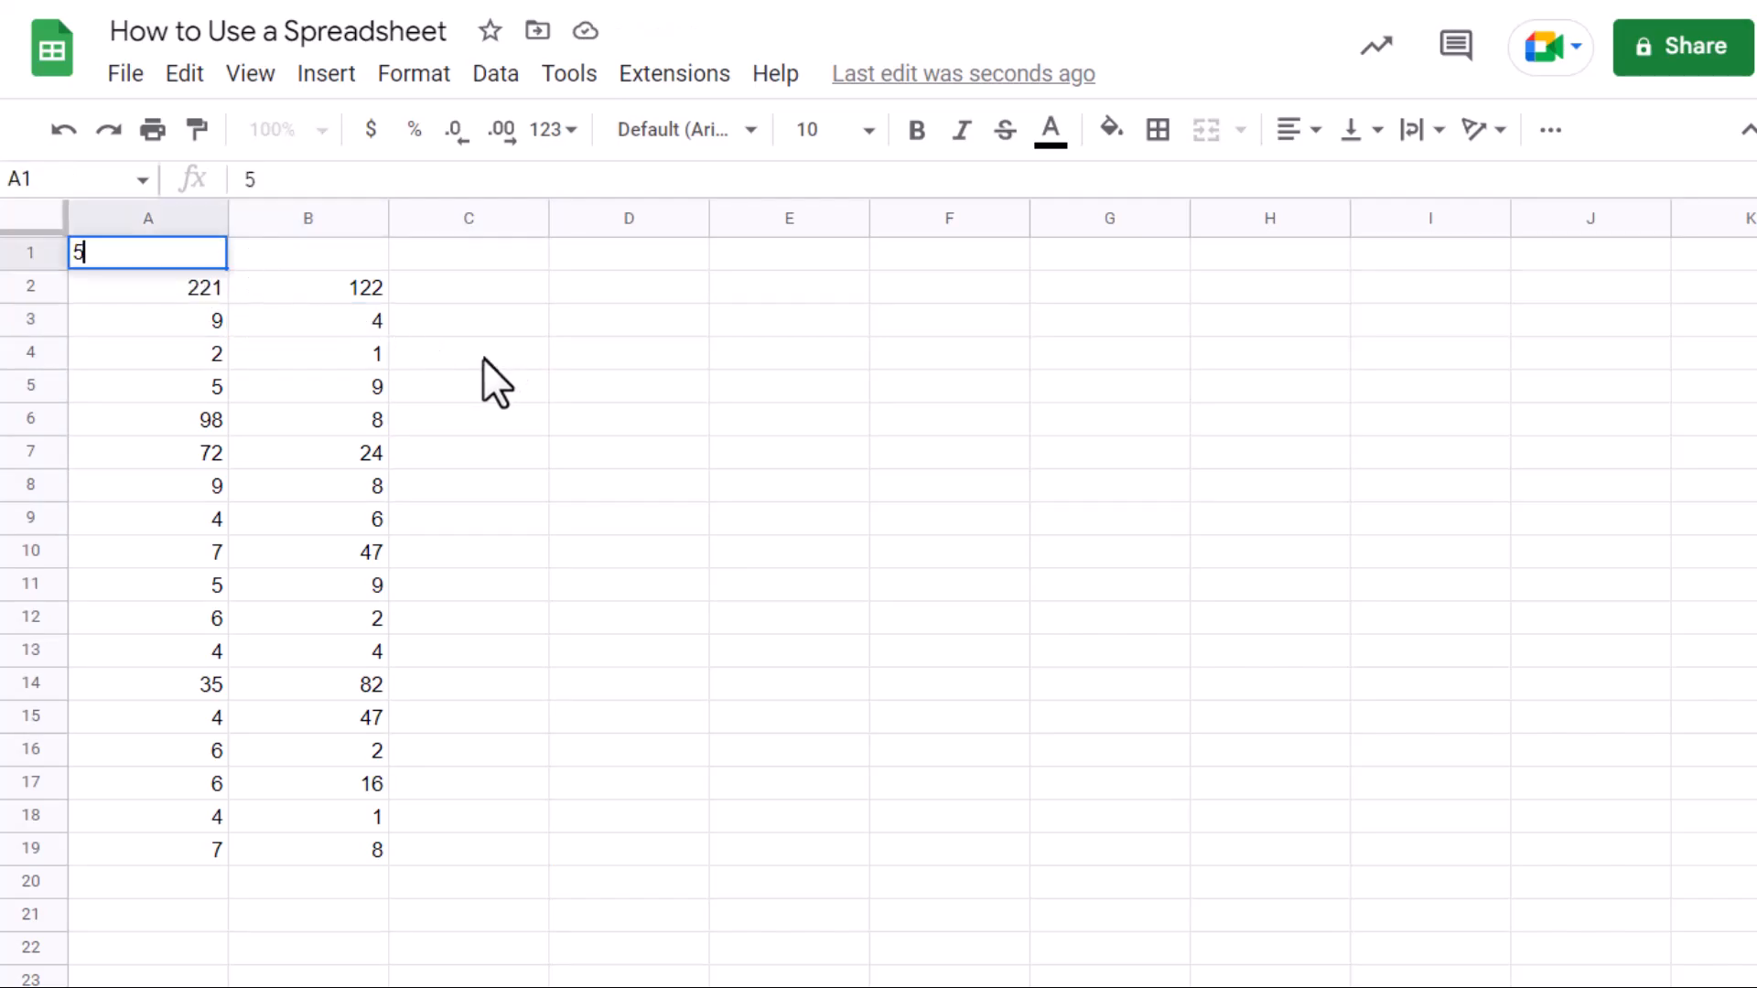
{"action": "key", "text": "Return"}
Step: Enter the formula =A3+B3+A1 in cell C3 by referencing those cells
{"action": "left_click", "coordinate": [503, 330]}
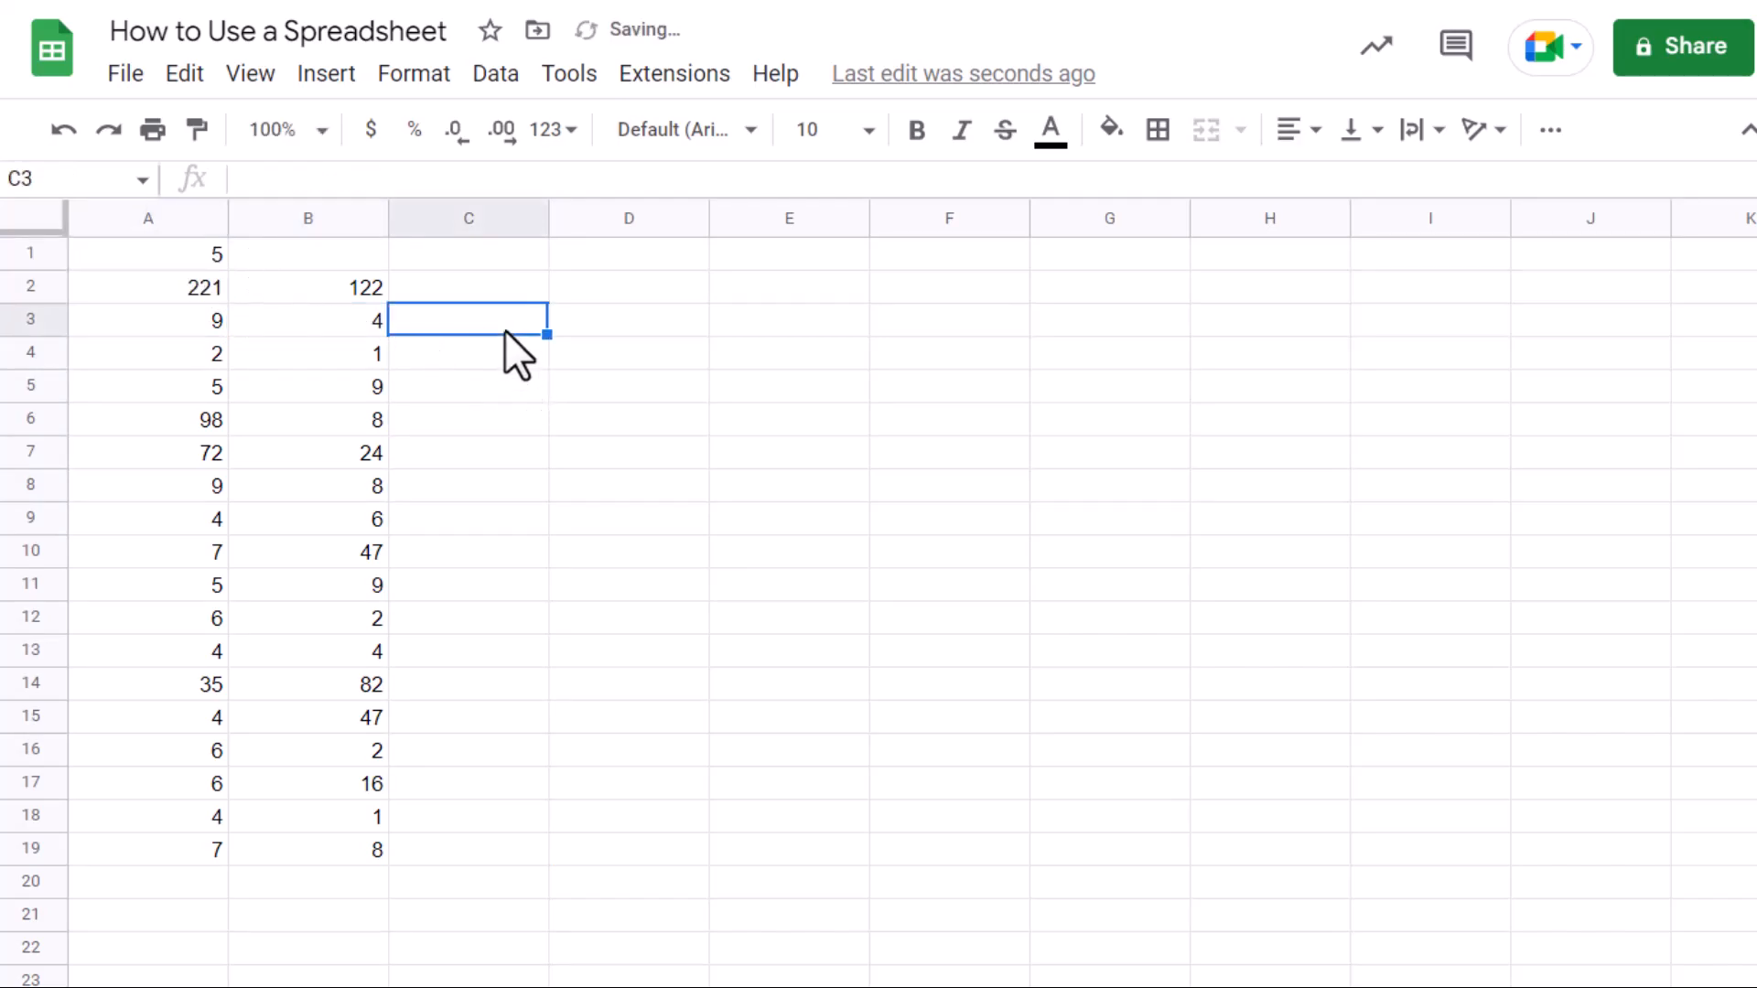
{"action": "type", "text": "="}
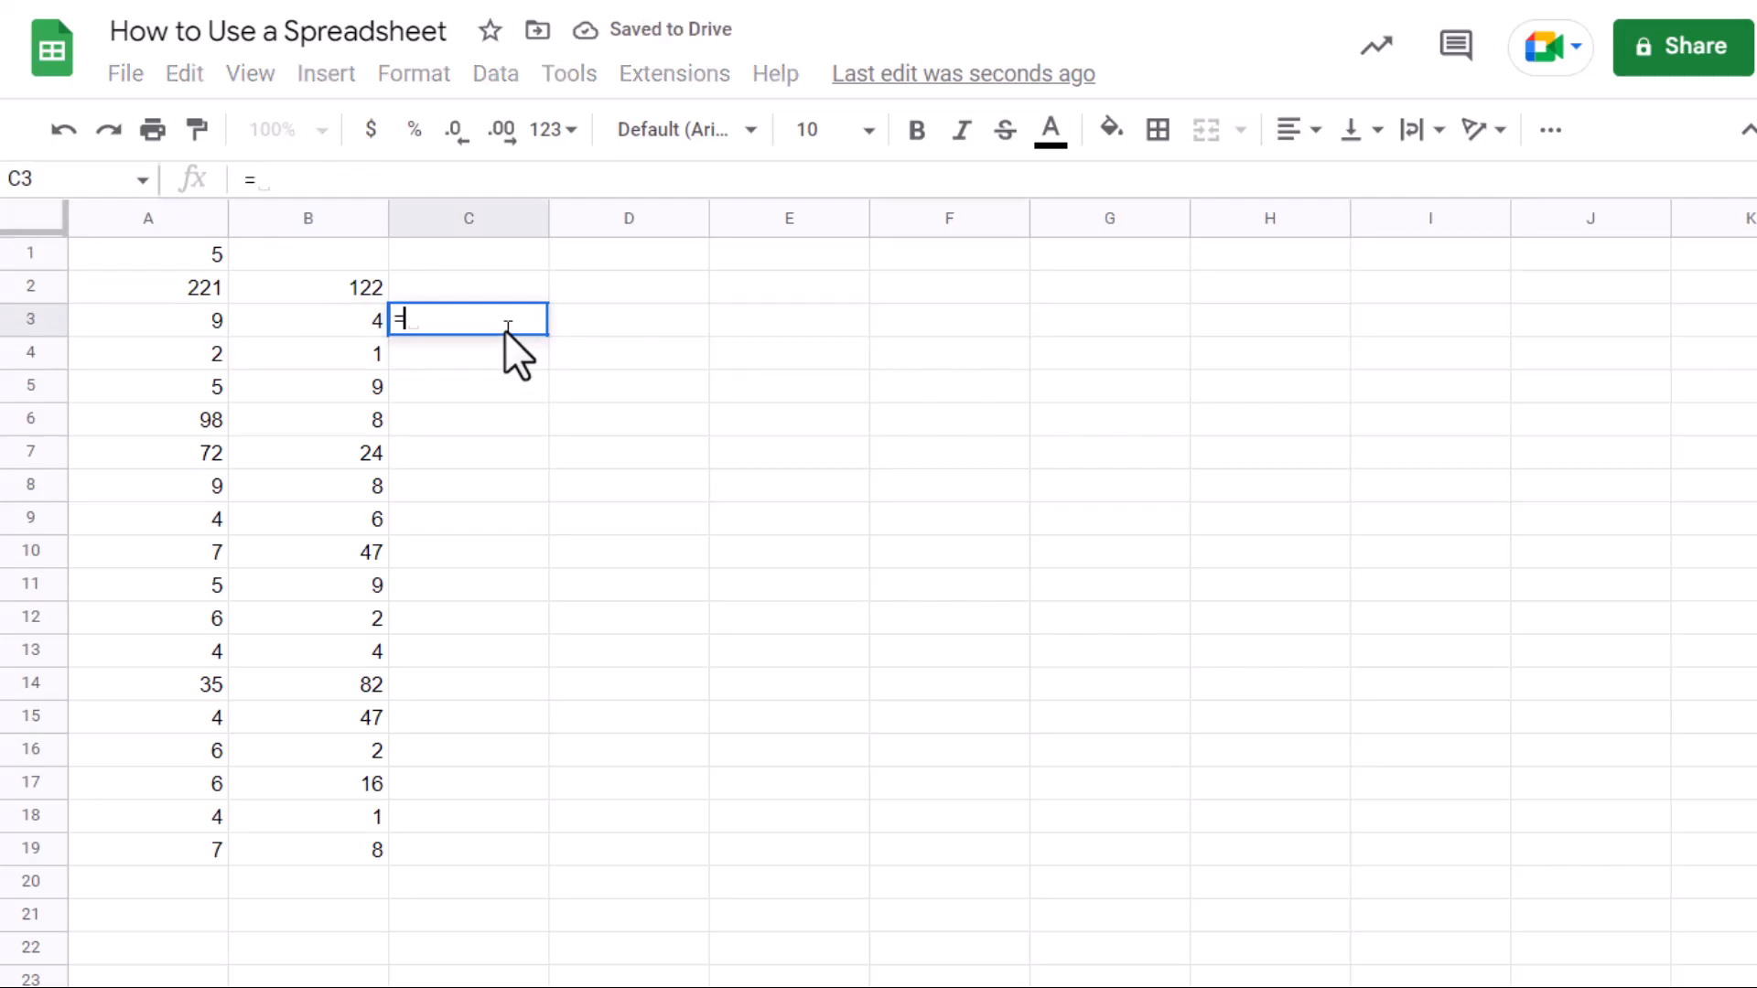
{"action": "left_click", "coordinate": [166, 318]}
{"action": "type", "text": "+"}
{"action": "left_click", "coordinate": [314, 325]}
{"action": "type", "text": "+"}
{"action": "left_click", "coordinate": [174, 253]}
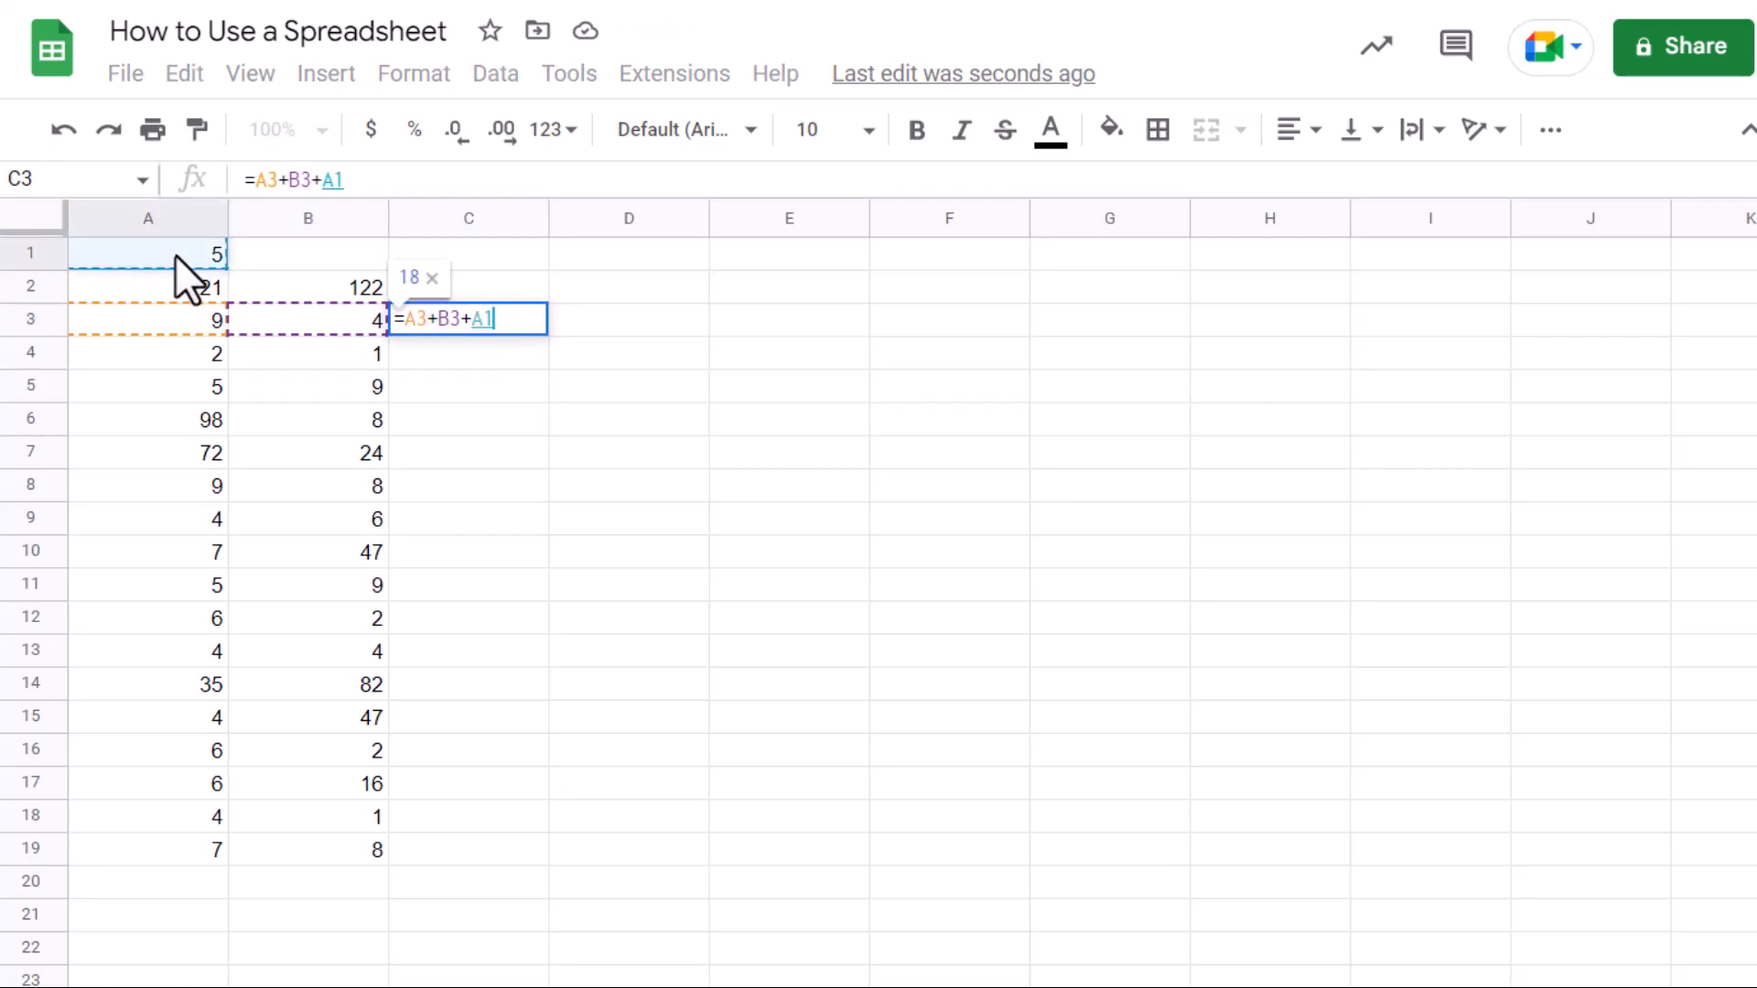
{"action": "key", "text": "Return"}
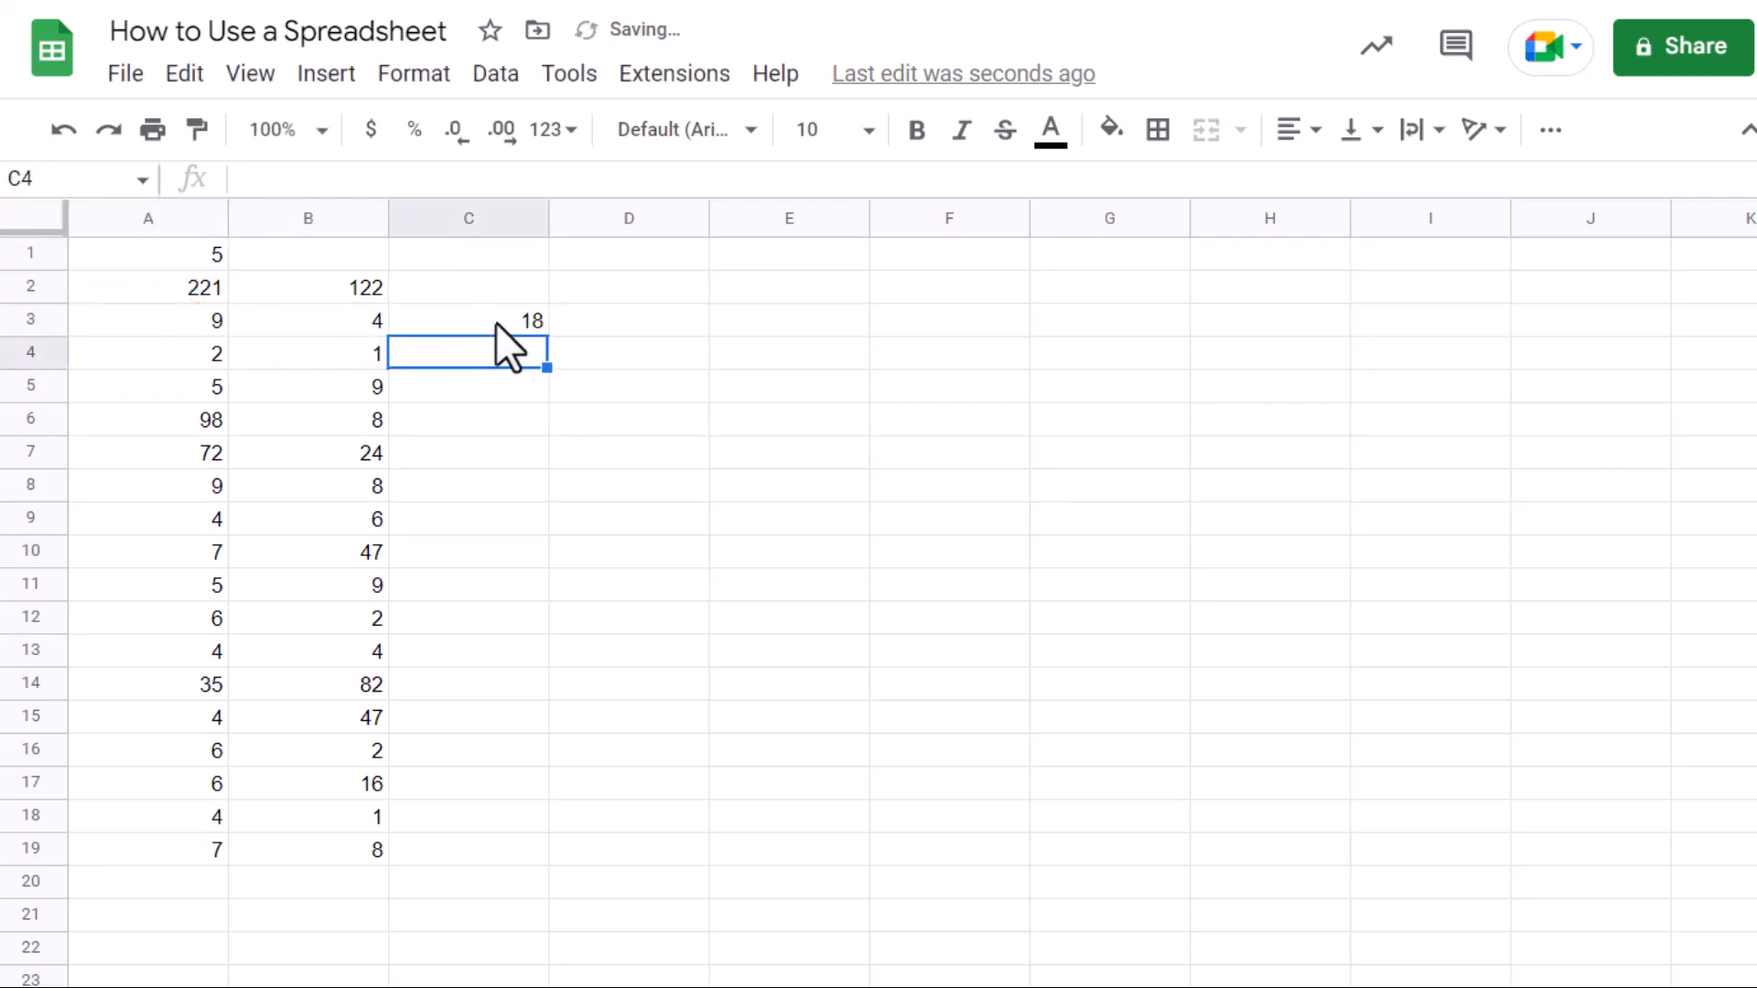
Step: Copy the addition formula from C3 into C4
{"action": "left_click", "coordinate": [495, 323]}
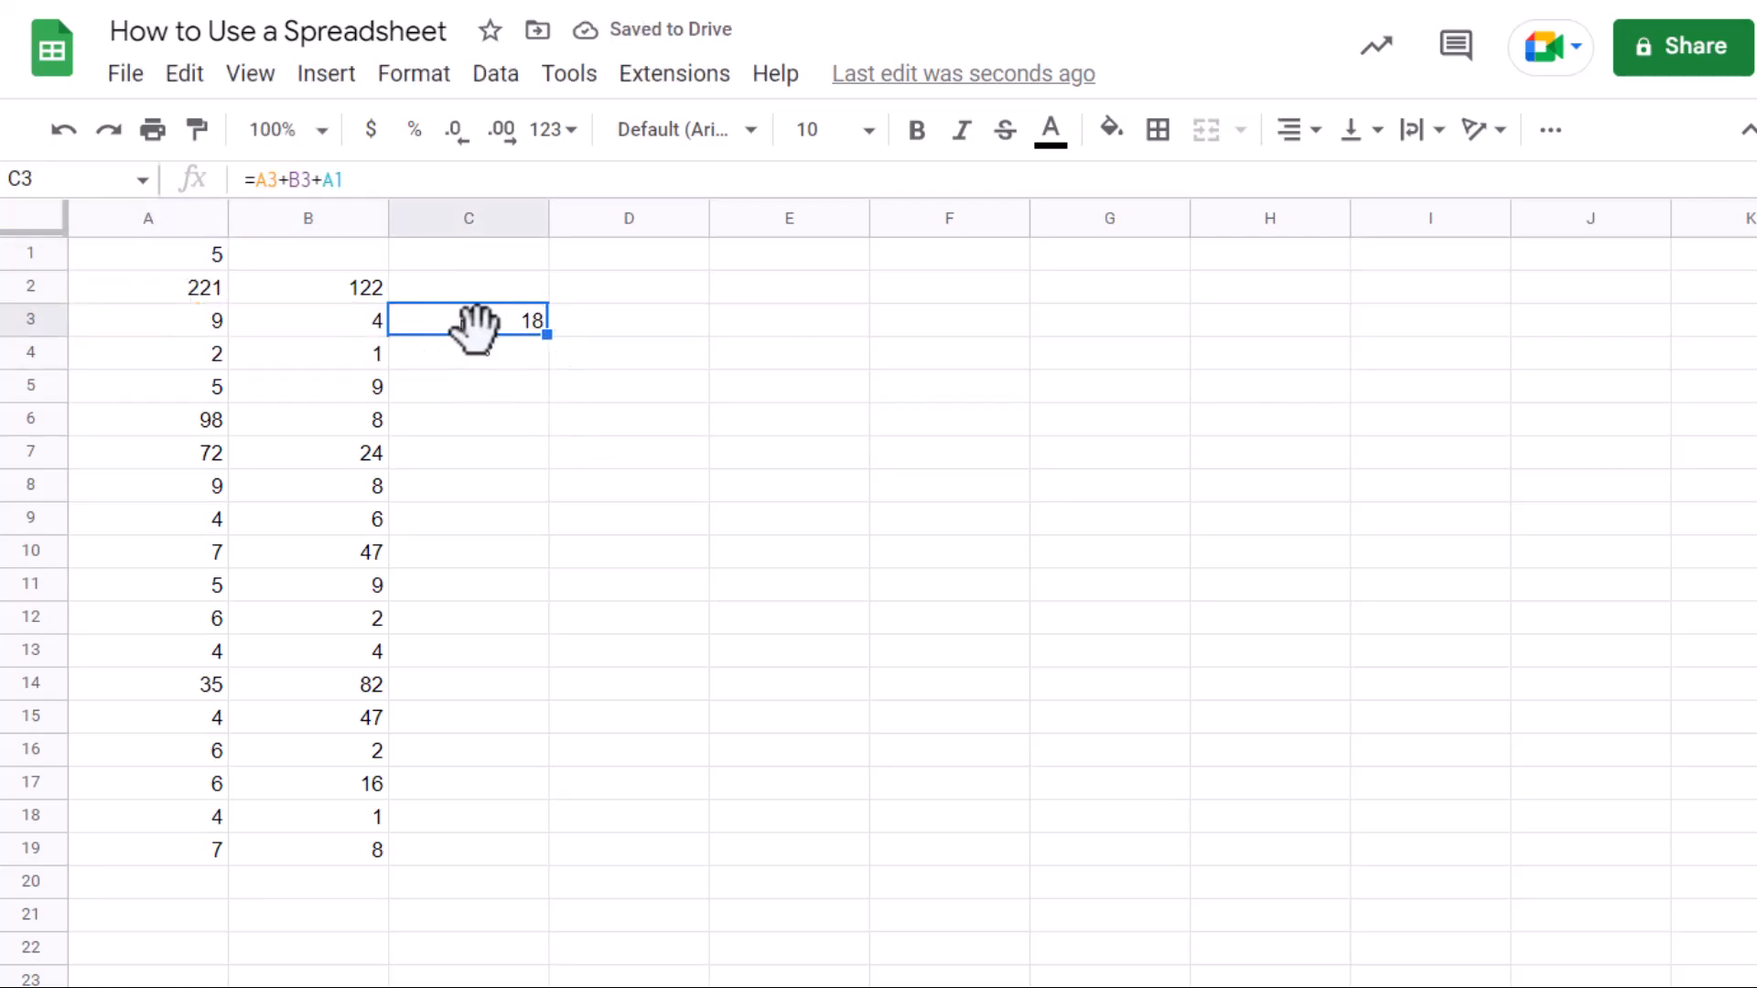
{"action": "key", "text": "ctrl+c"}
{"action": "left_click", "coordinate": [476, 353]}
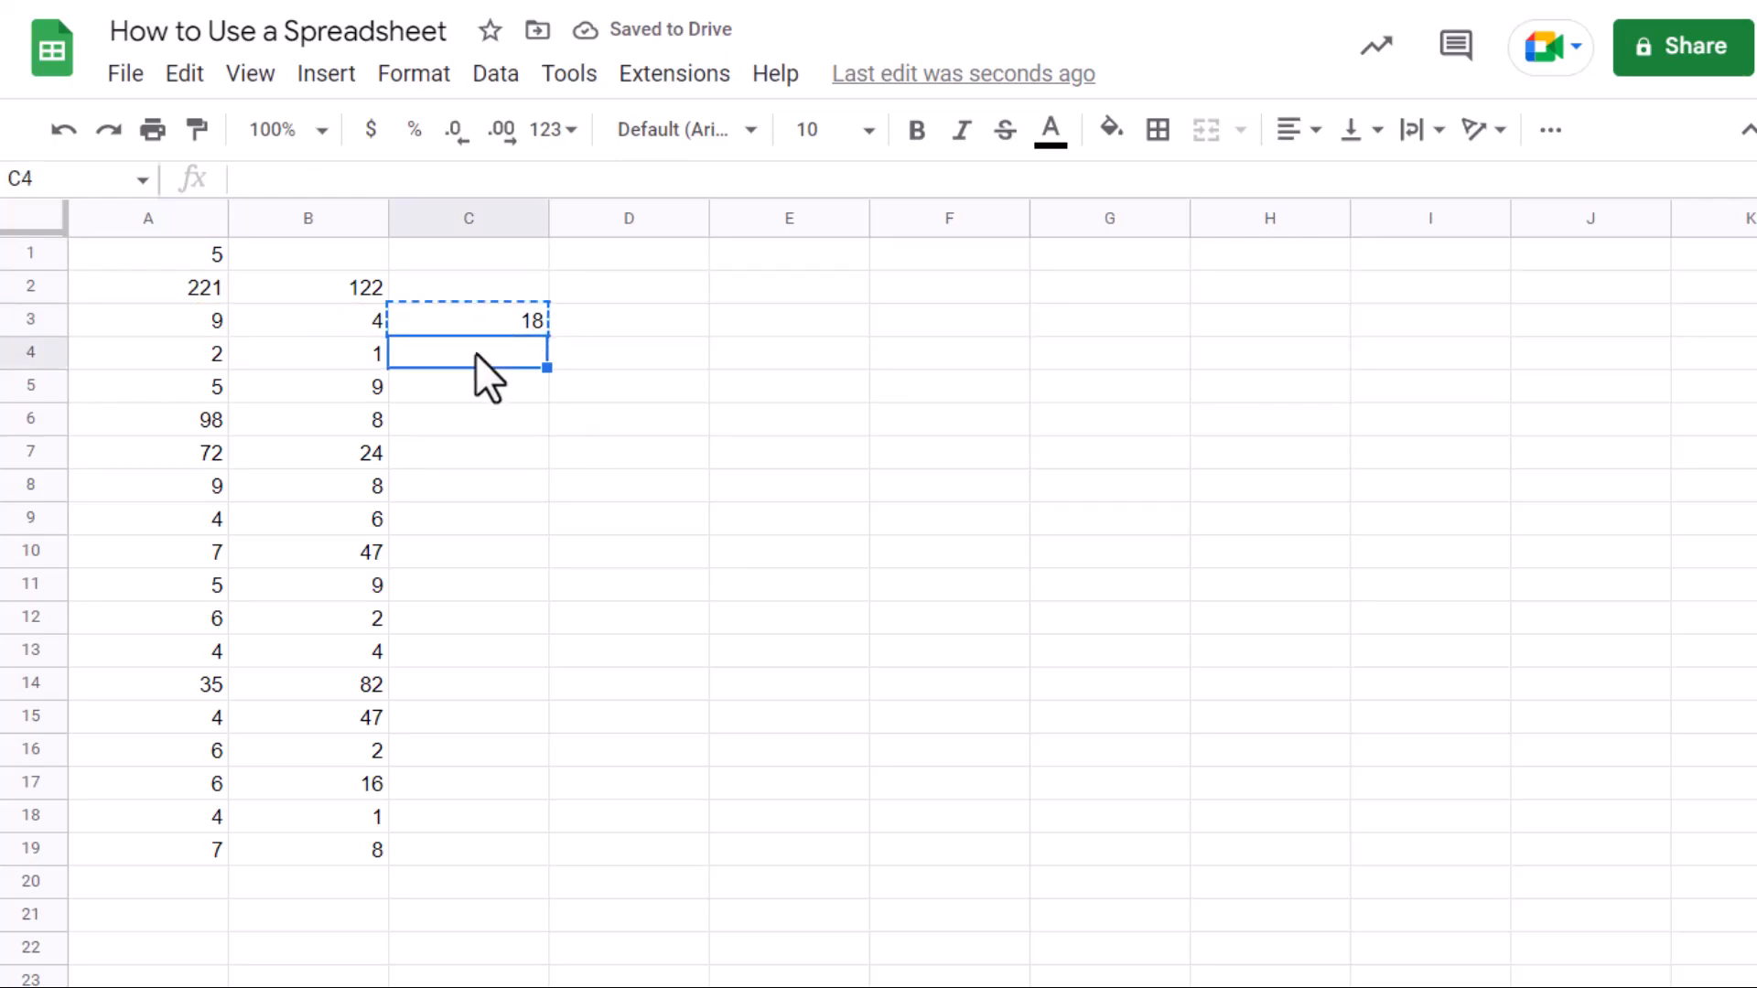
{"action": "key", "text": "ctrl+v"}
Step: Change the last reference in the C4 formula to A1, making it =A4+B4+A1
{"action": "double_click", "coordinate": [493, 353]}
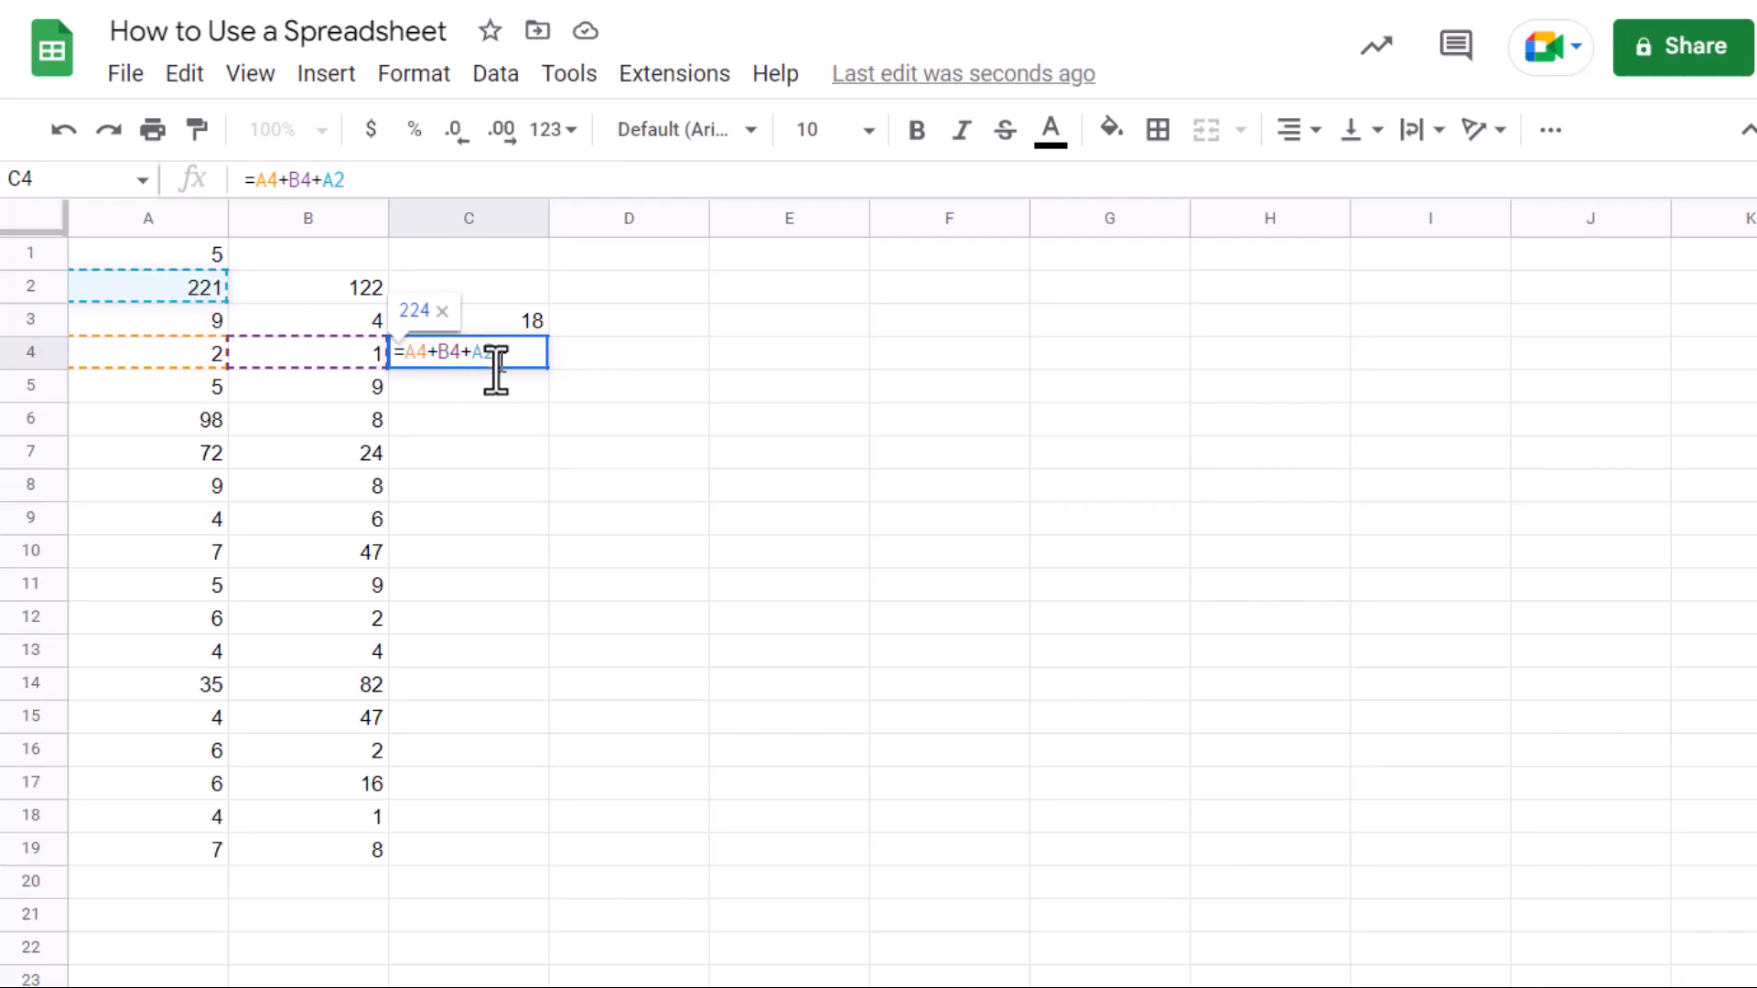
{"action": "key", "text": "BackSpace"}
{"action": "type", "text": "1"}
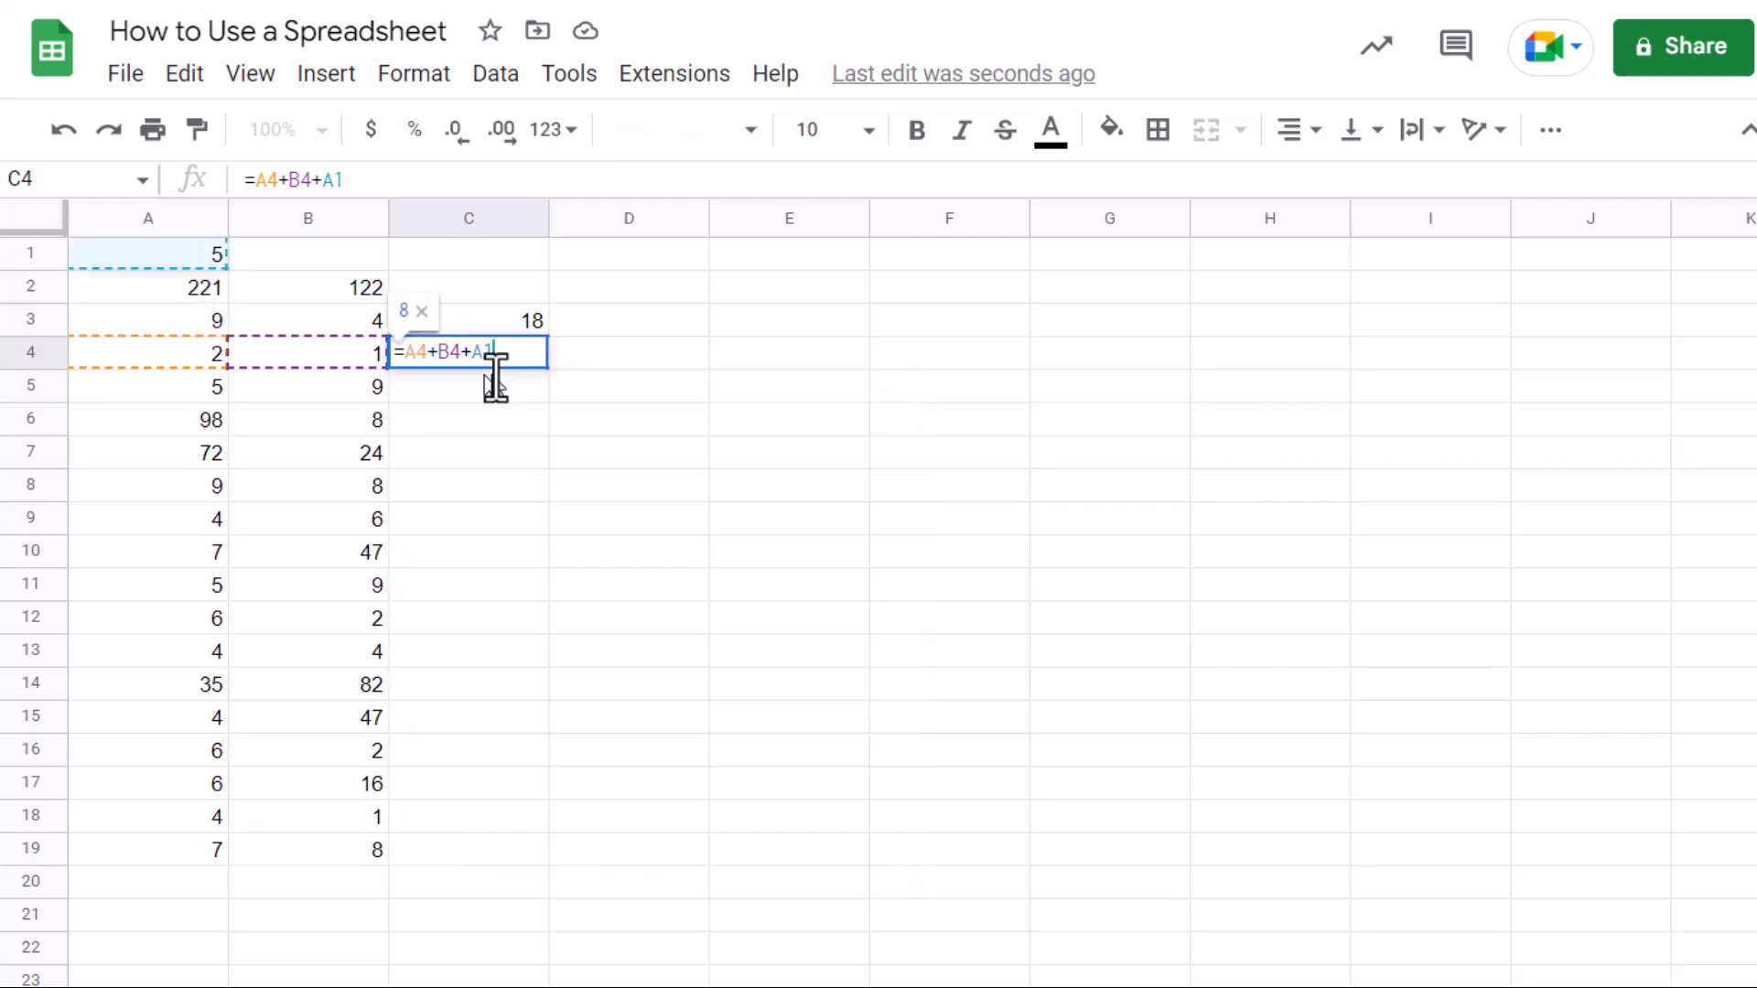
{"action": "key", "text": "Return"}
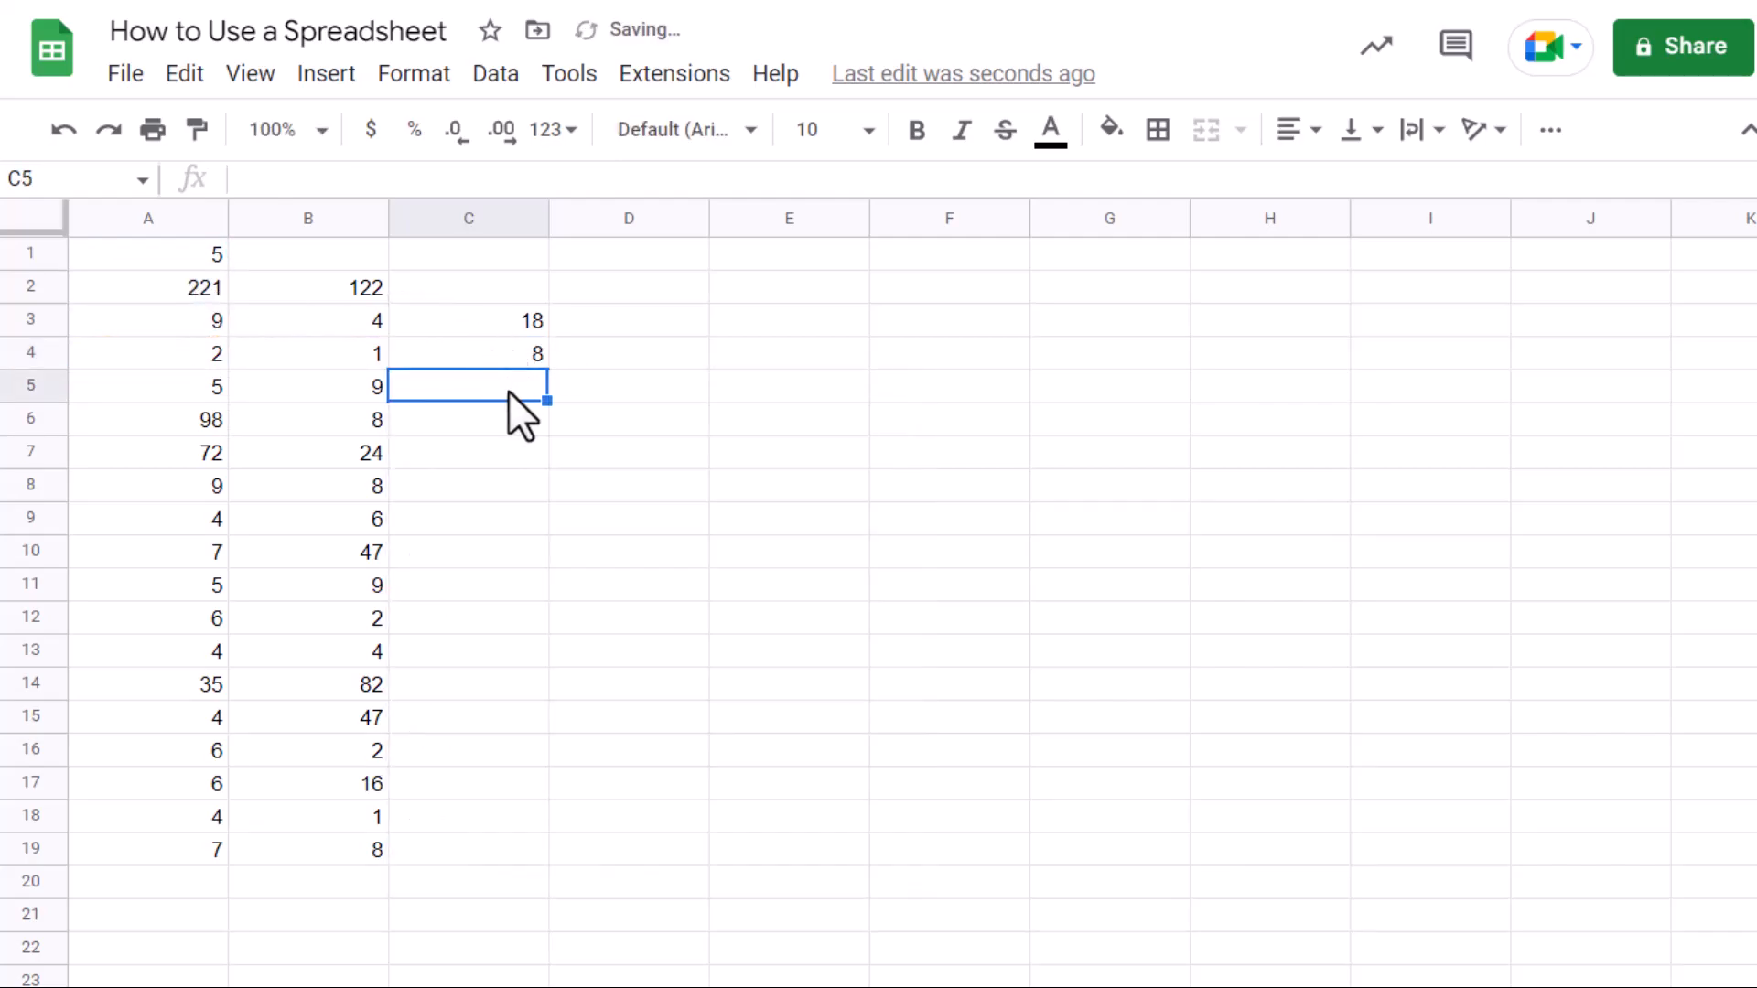
Step: Paste the copied C3 formula into C5 and compare its cell references with those in C3
{"action": "key", "text": "ctrl+v"}
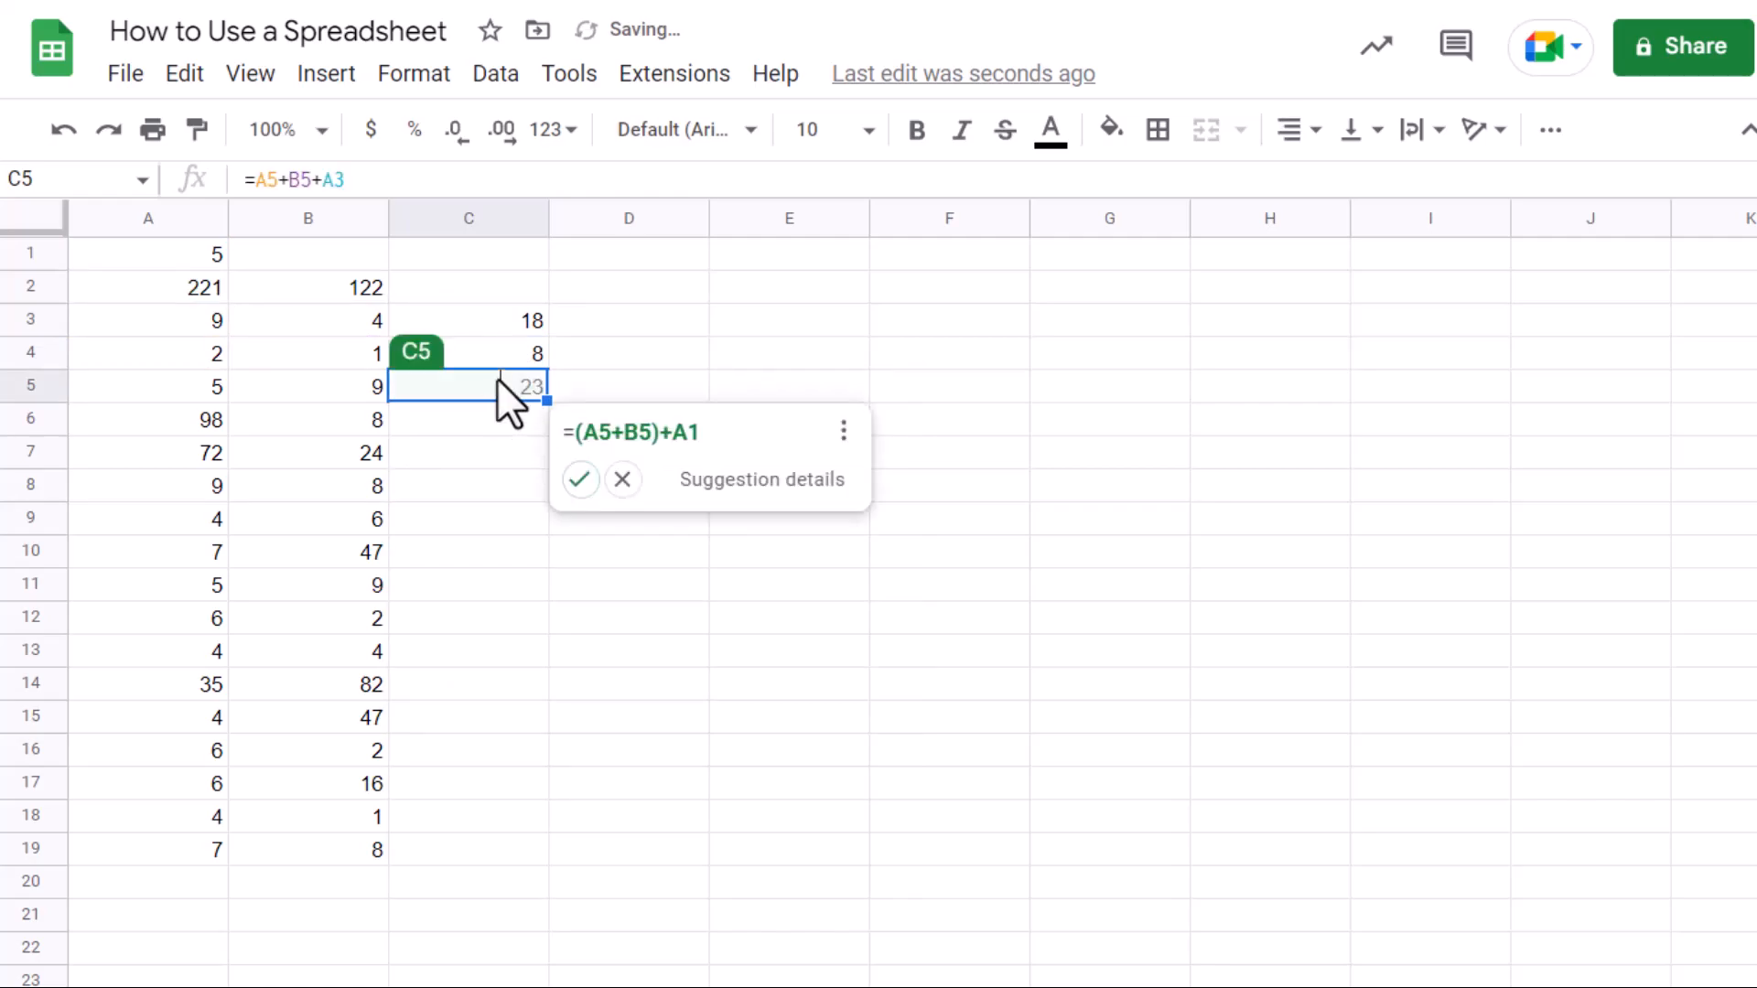
{"action": "double_click", "coordinate": [498, 384]}
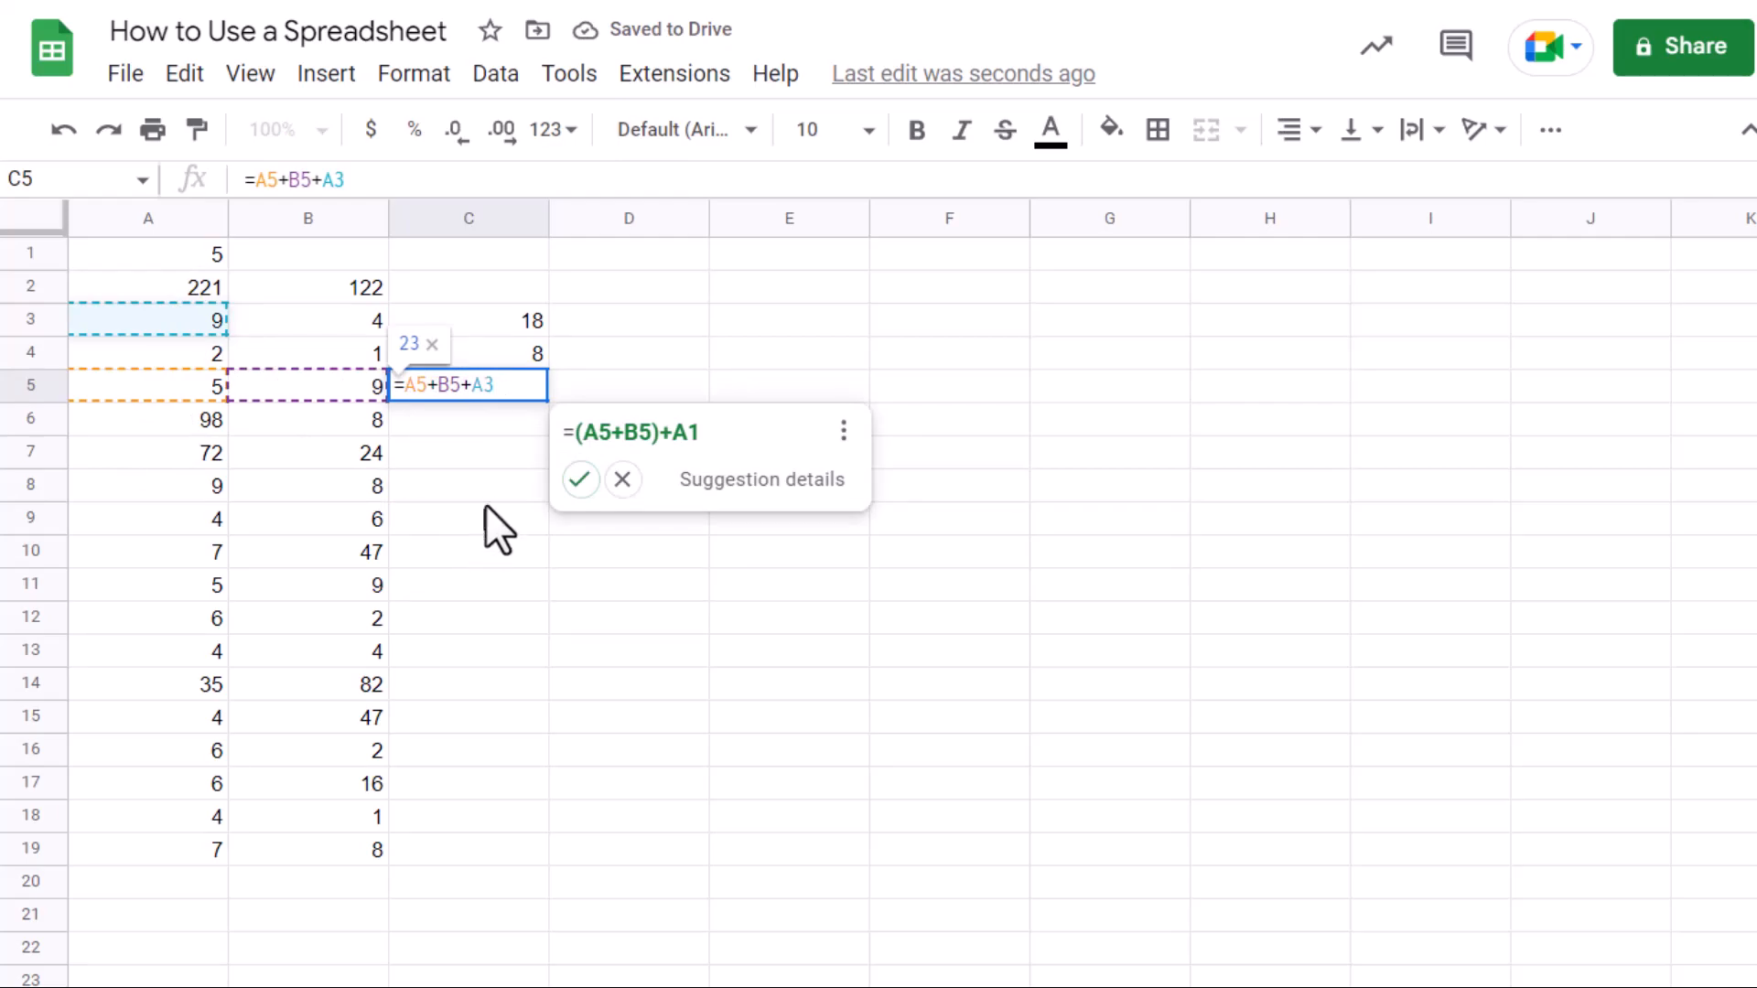
{"action": "left_click", "coordinate": [526, 323]}
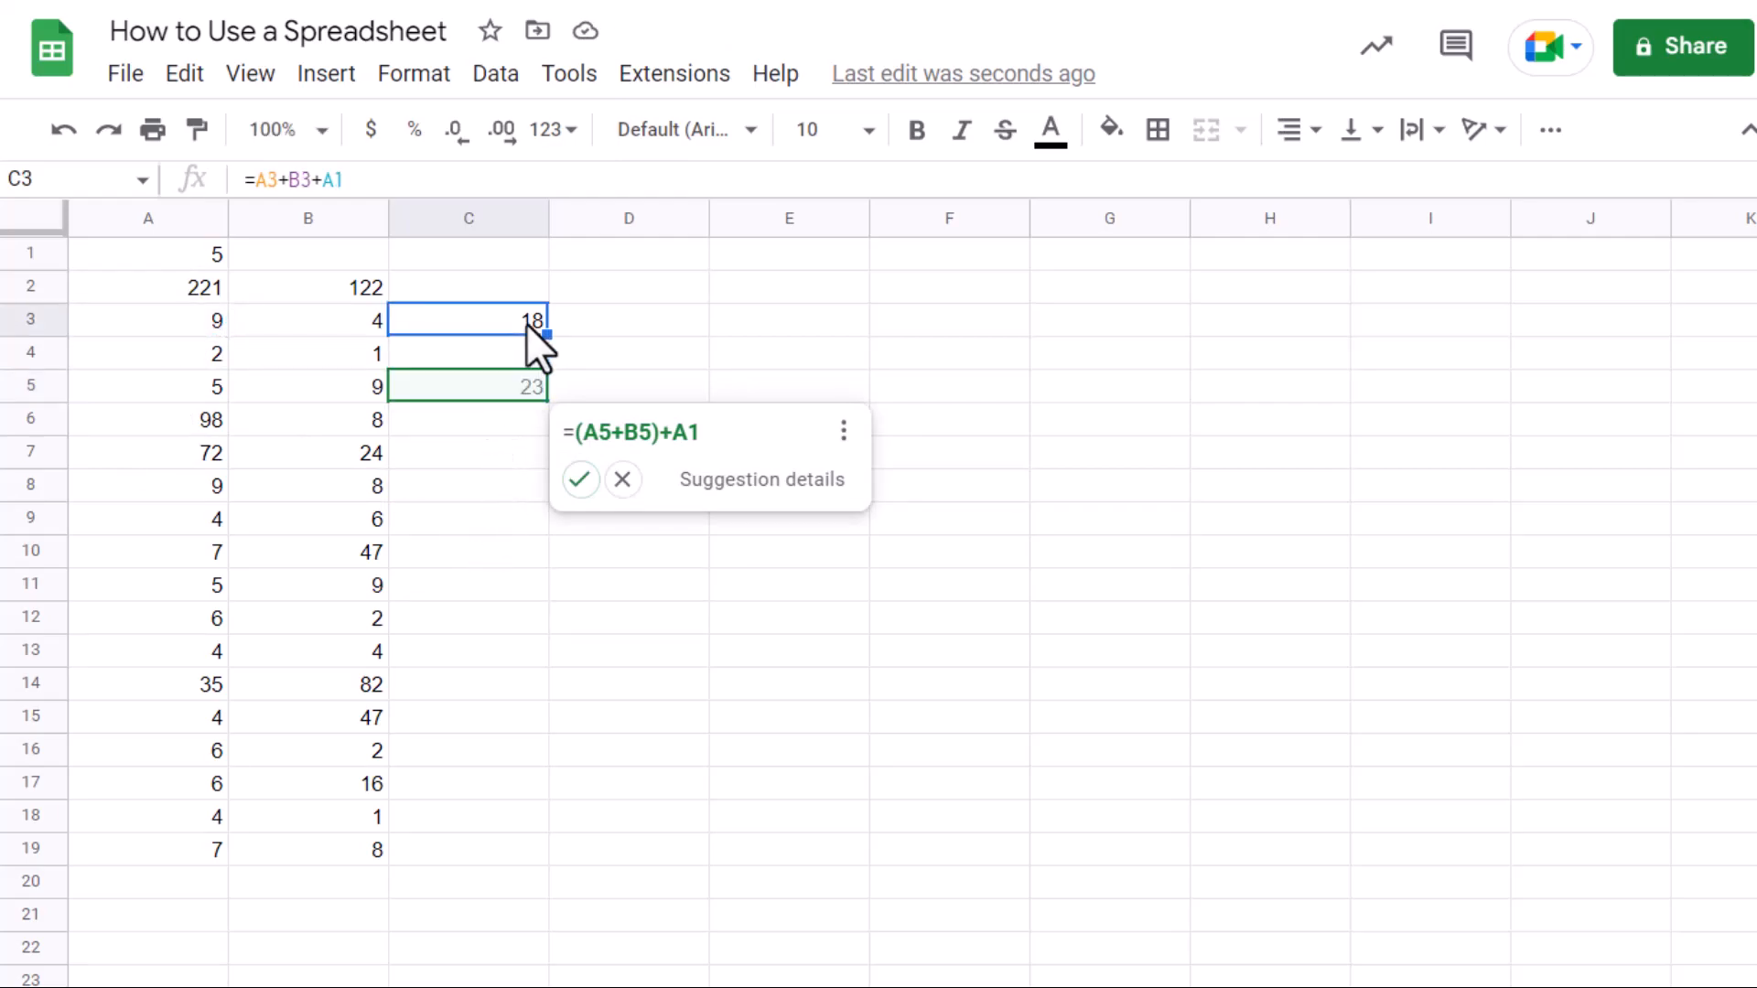
Step: Lock the row of the last reference in the C3 formula, making it =A3+B3+A$1
{"action": "double_click", "coordinate": [525, 322]}
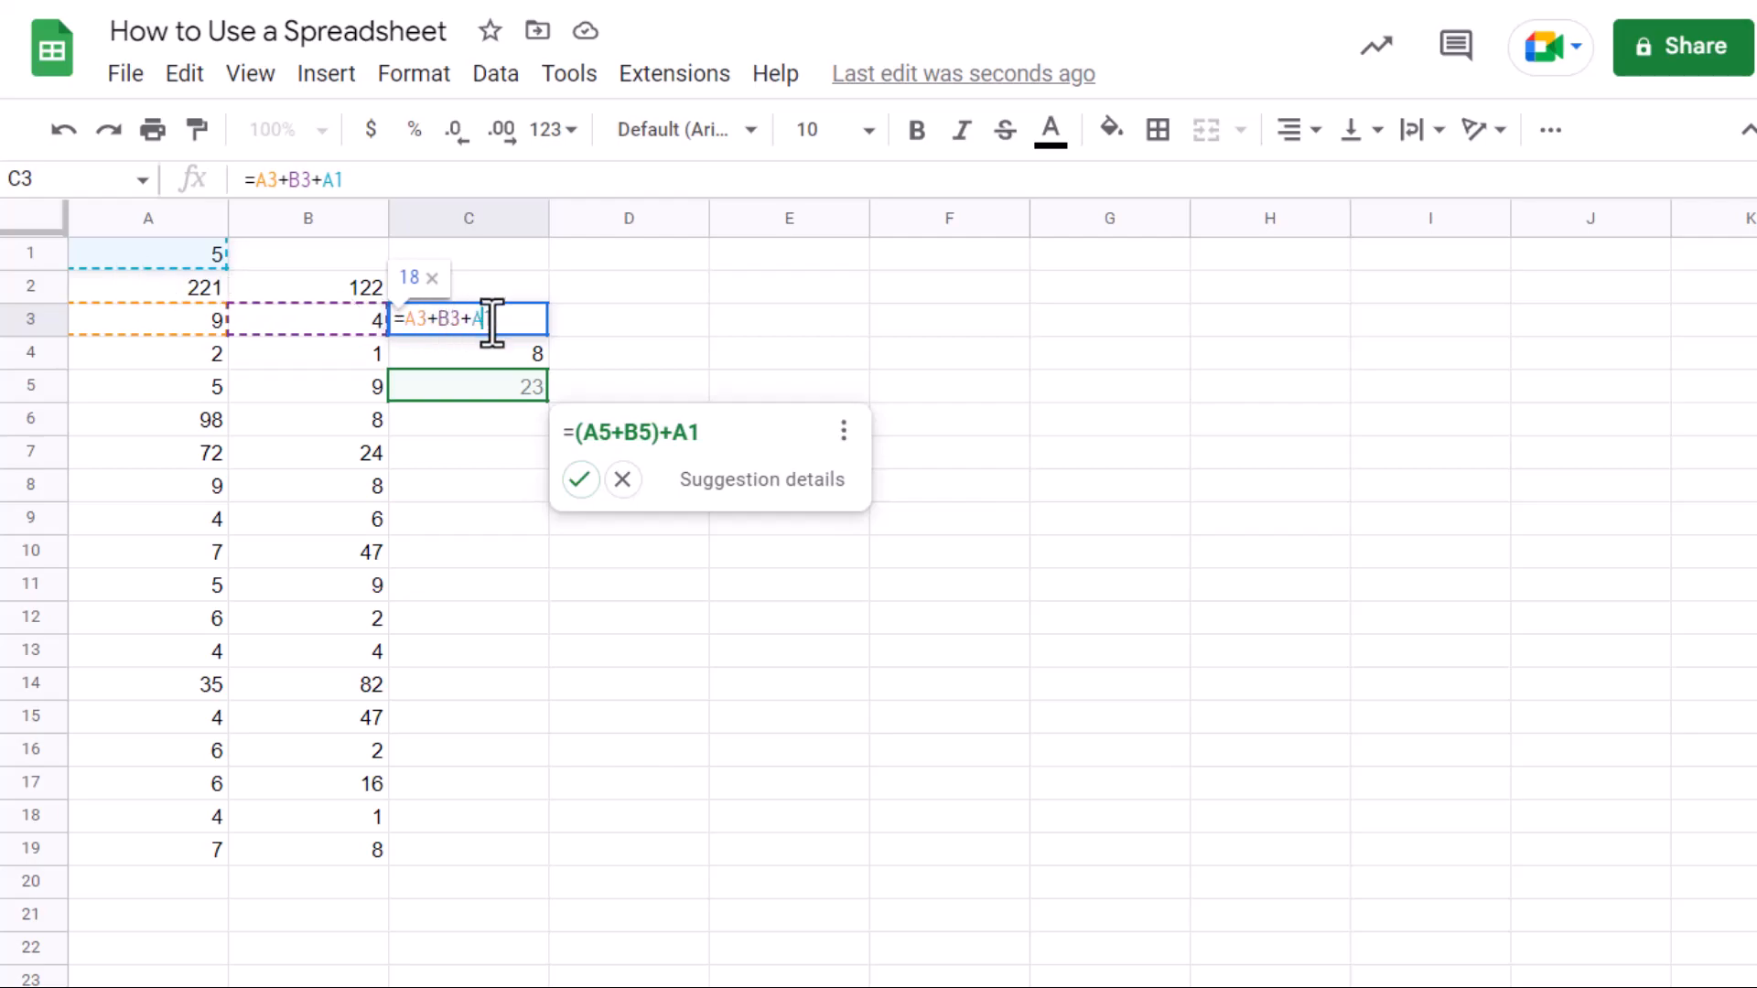
{"action": "key", "text": "Left"}
{"action": "type", "text": "$"}
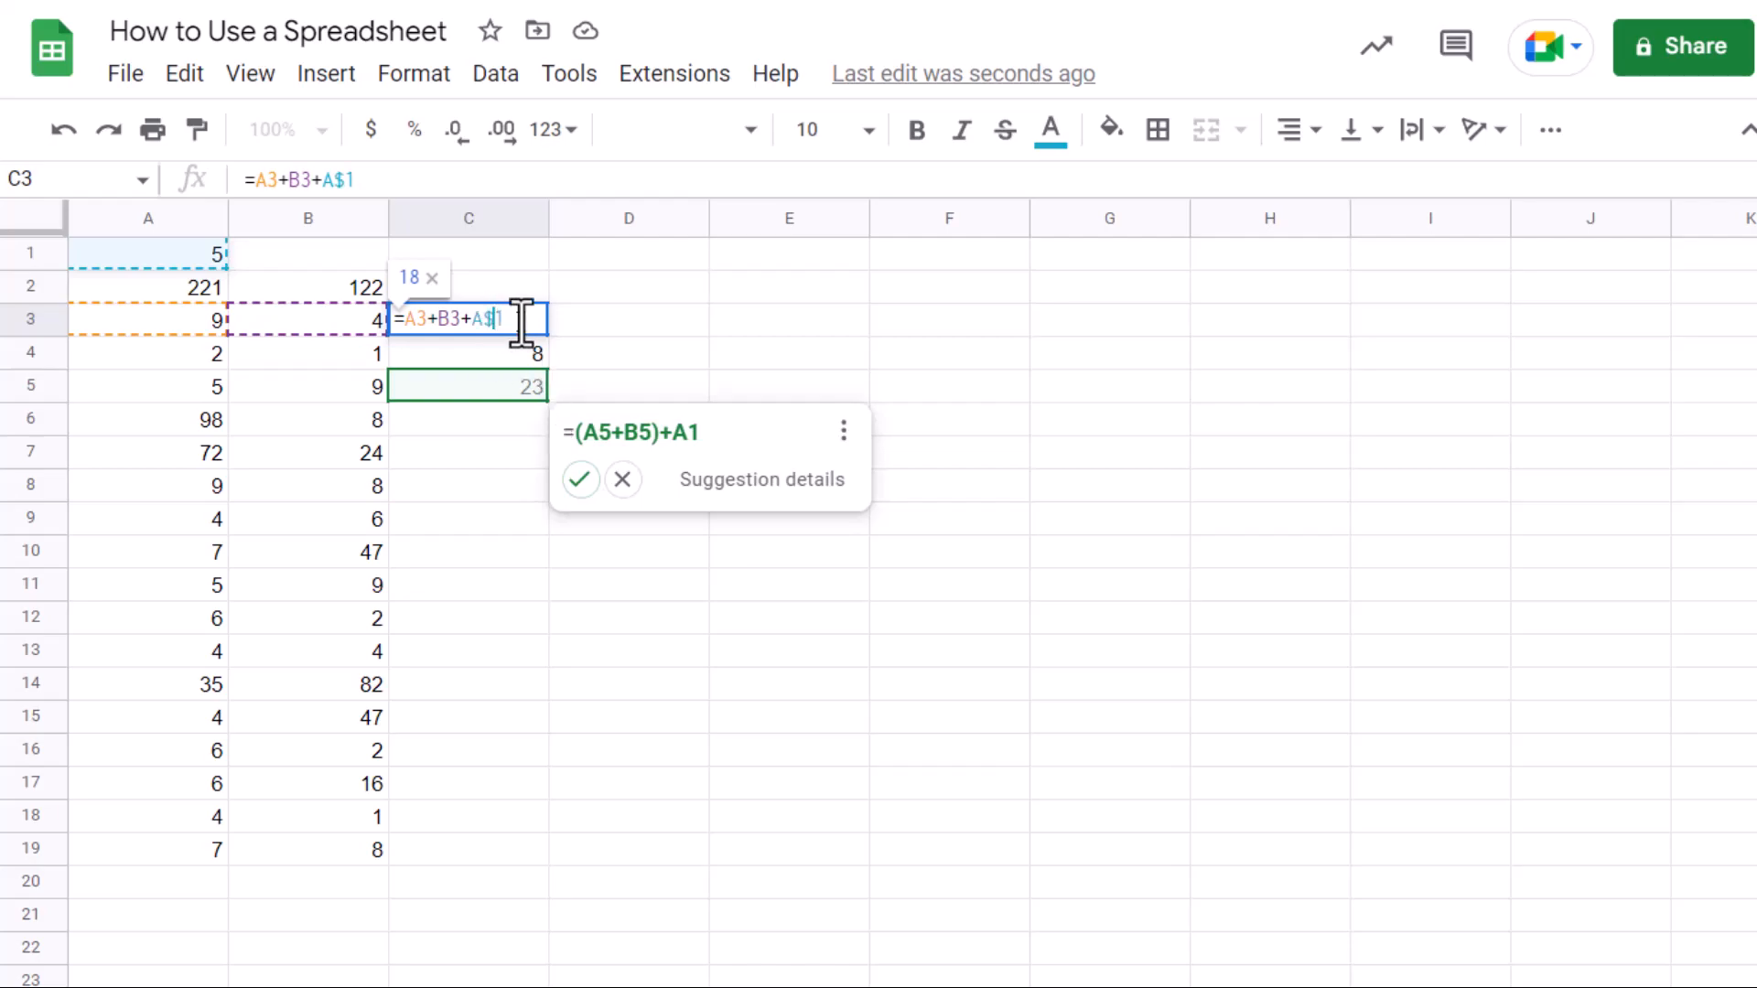
{"action": "type", "text": "a"}
{"action": "key", "text": "BackSpace"}
{"action": "key", "text": "Tab"}
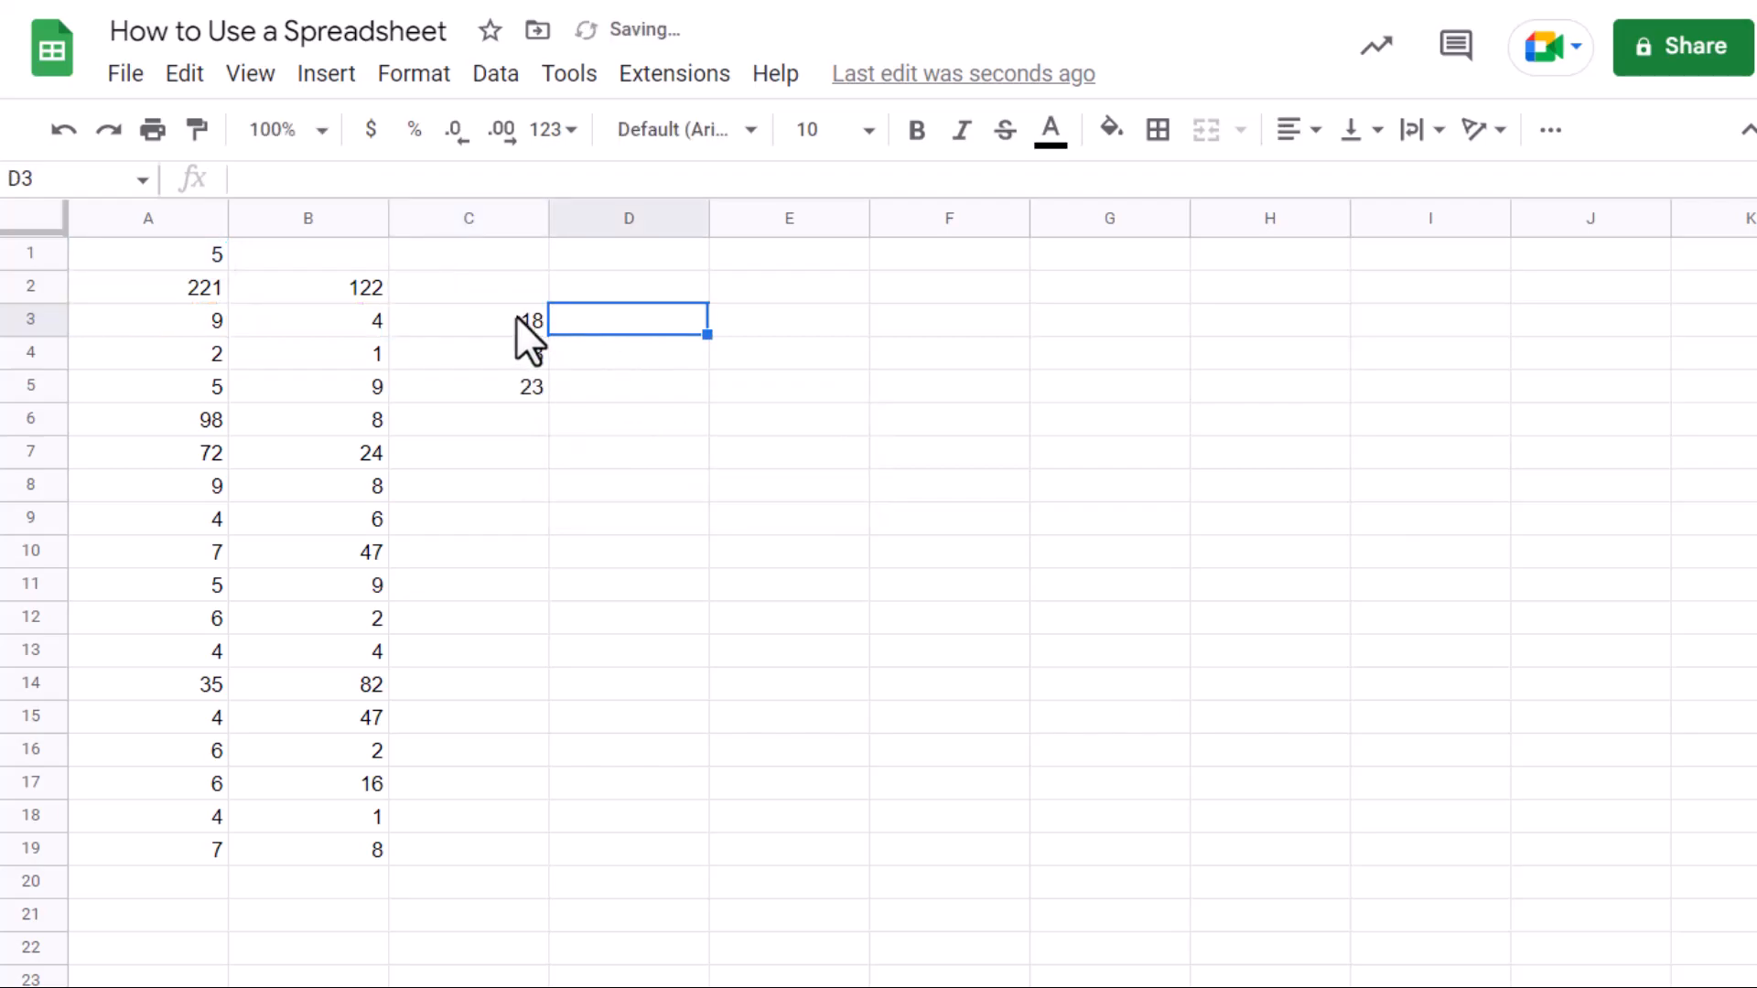
Step: Copy the C3 formula into the range C4:C19
{"action": "left_click", "coordinate": [516, 316]}
{"action": "key", "text": "ctrl+c"}
{"action": "left_click_drag", "start_coordinate": [512, 356], "coordinate": [492, 856]}
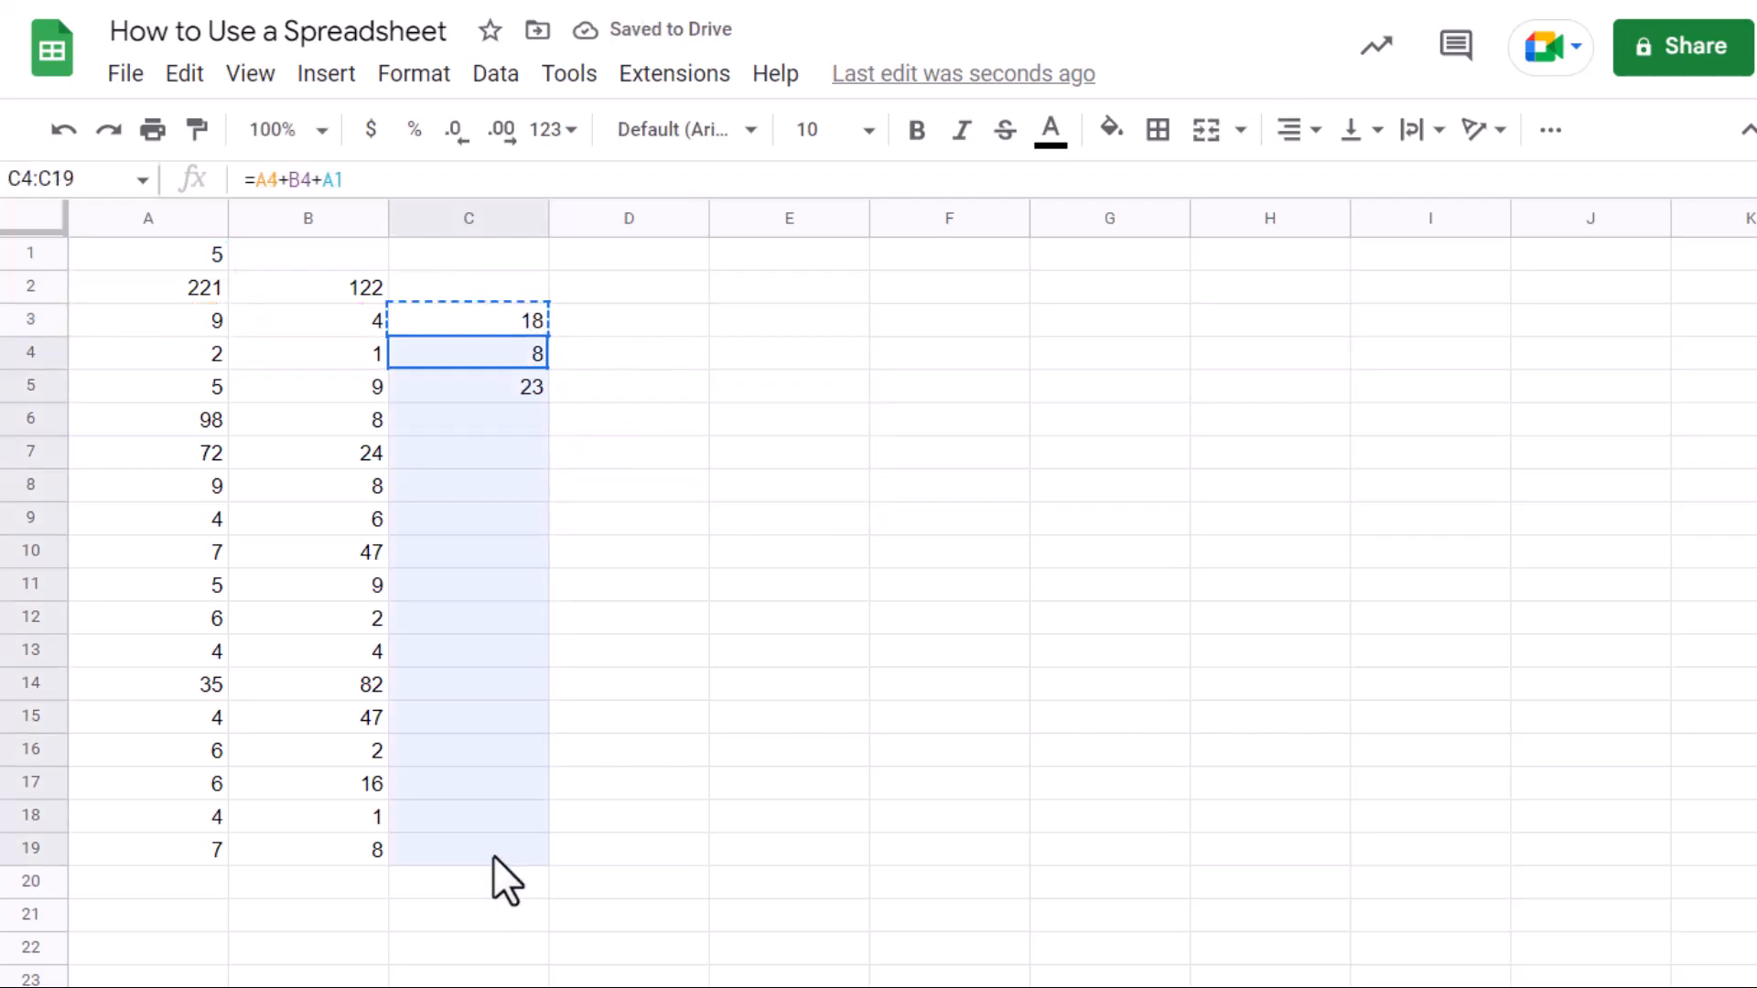
{"action": "key", "text": "ctrl+v"}
{"action": "left_click", "coordinate": [632, 583]}
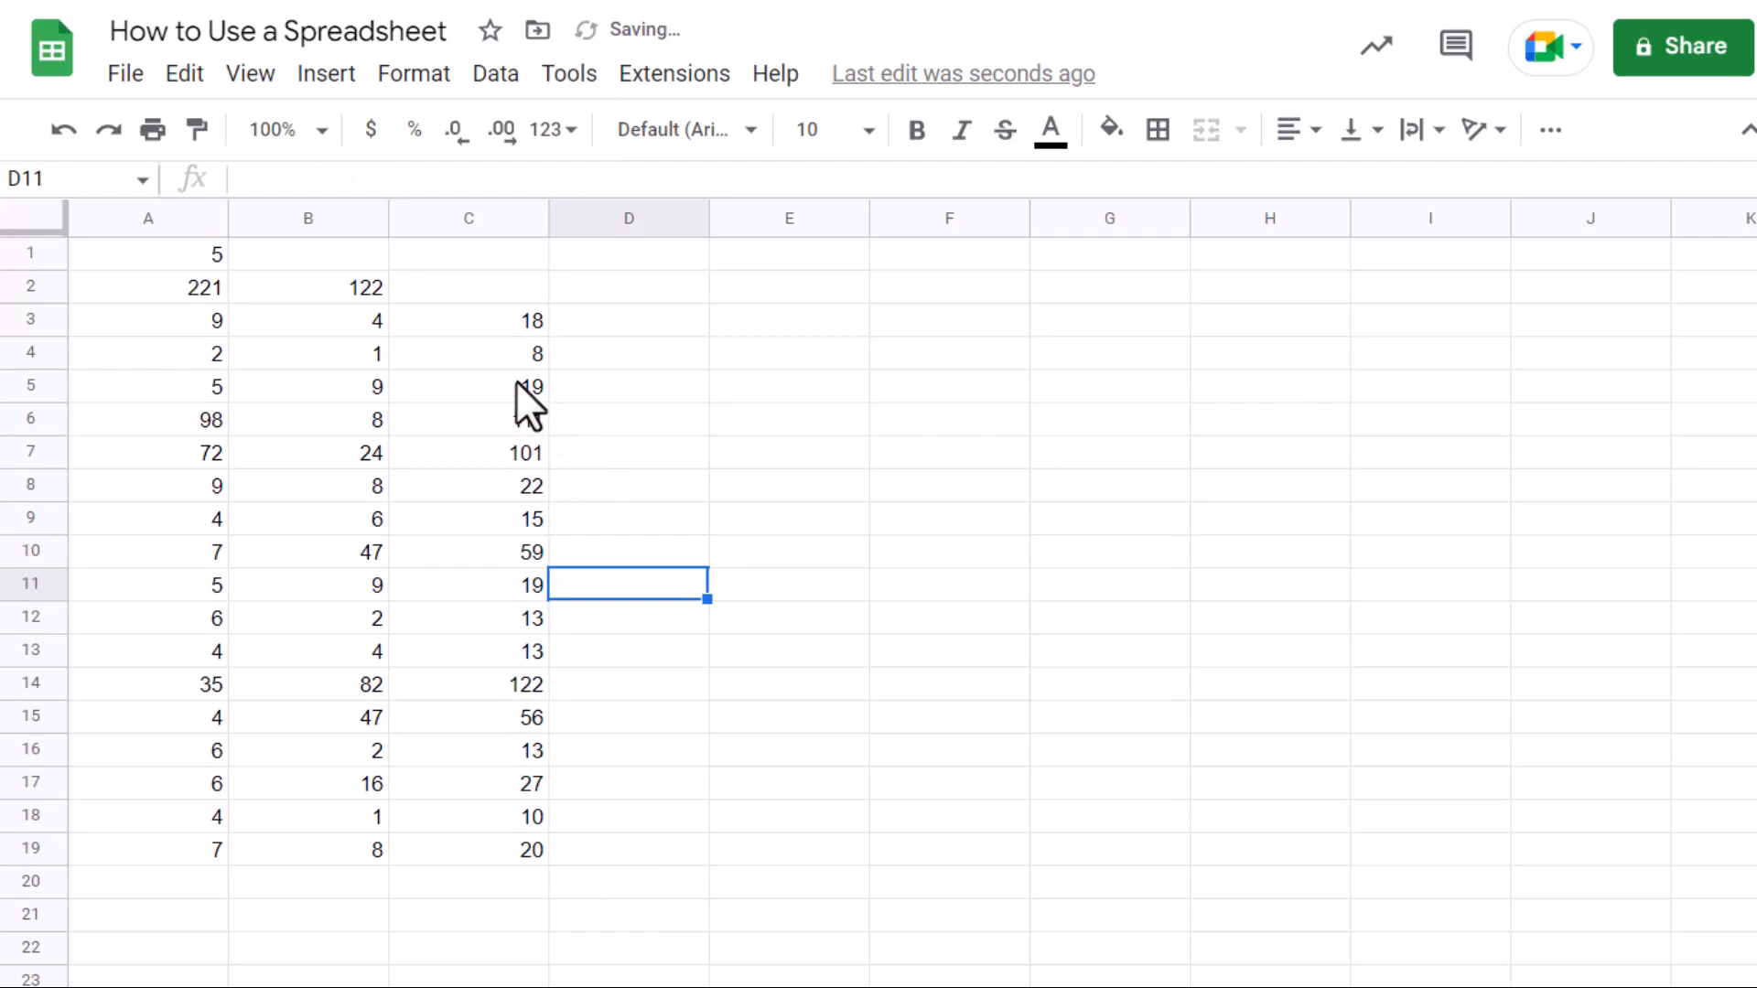
Step: Inspect the copied formulas in C4 and C9 to check how their cell references shifted
{"action": "left_click", "coordinate": [507, 354]}
{"action": "double_click", "coordinate": [507, 355]}
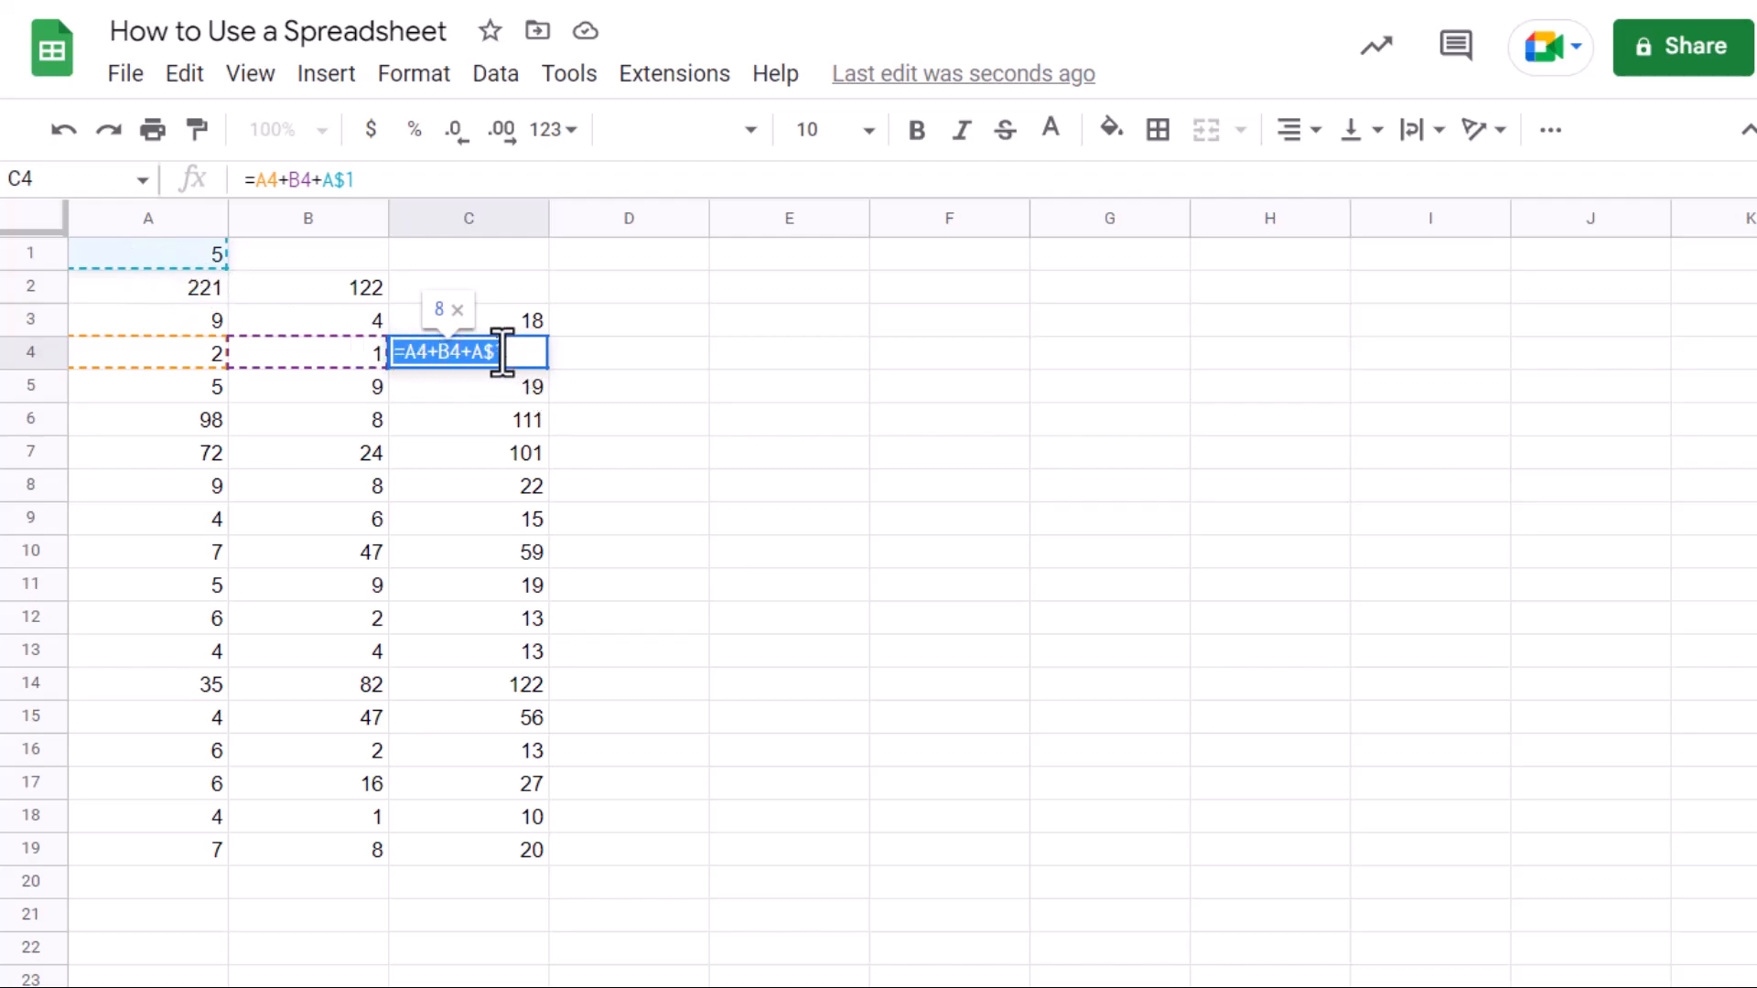
{"action": "left_click", "coordinate": [501, 526]}
{"action": "double_click", "coordinate": [497, 515]}
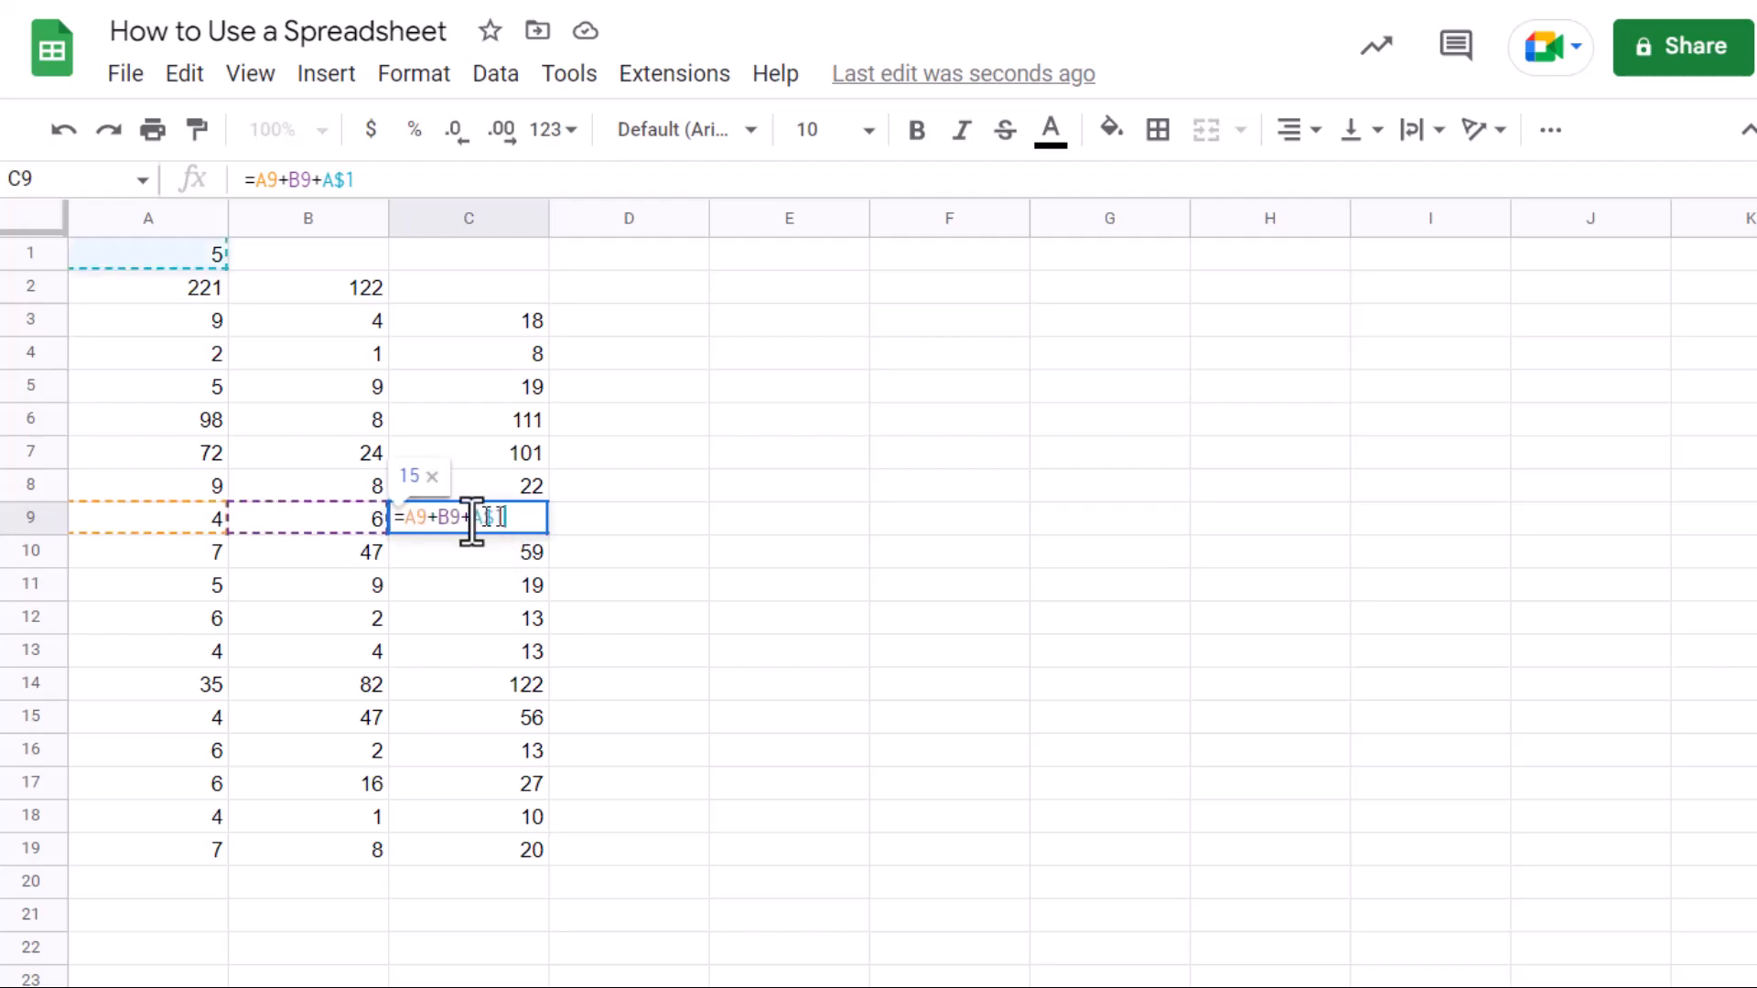